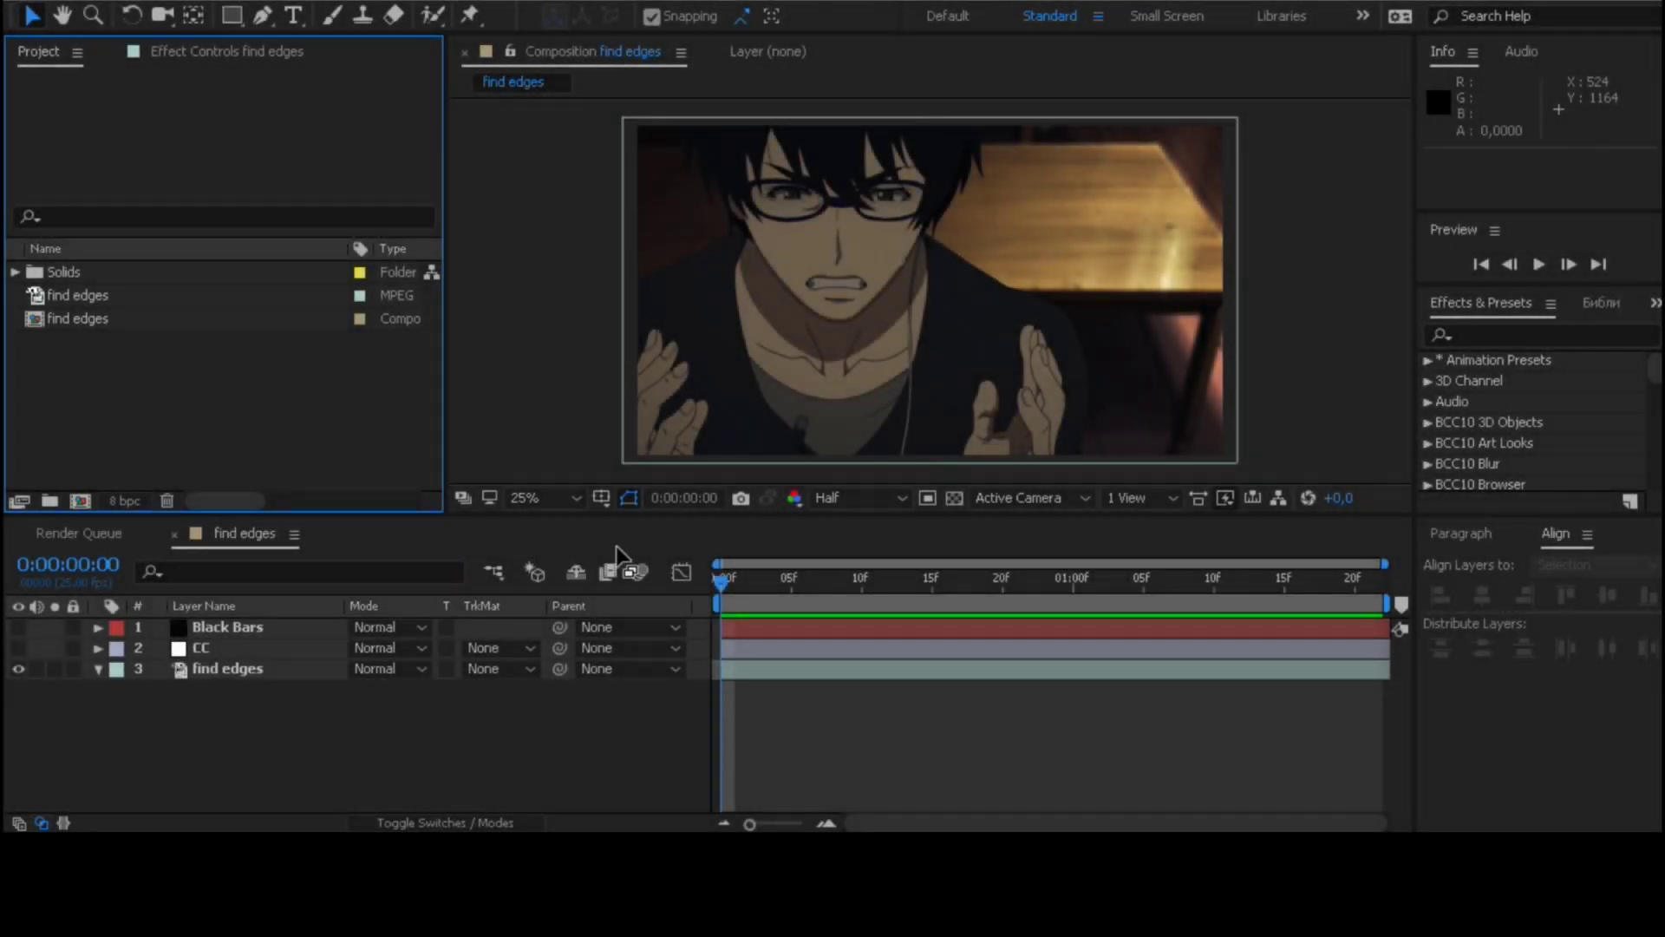
# Apply Find Edges to the find edges layer with Invert enabled.
pyautogui.moveTo(726, 579)
pyautogui.mouseDown()
pyautogui.moveTo(1373, 604)
pyautogui.moveTo(661, 607)
pyautogui.mouseUp()
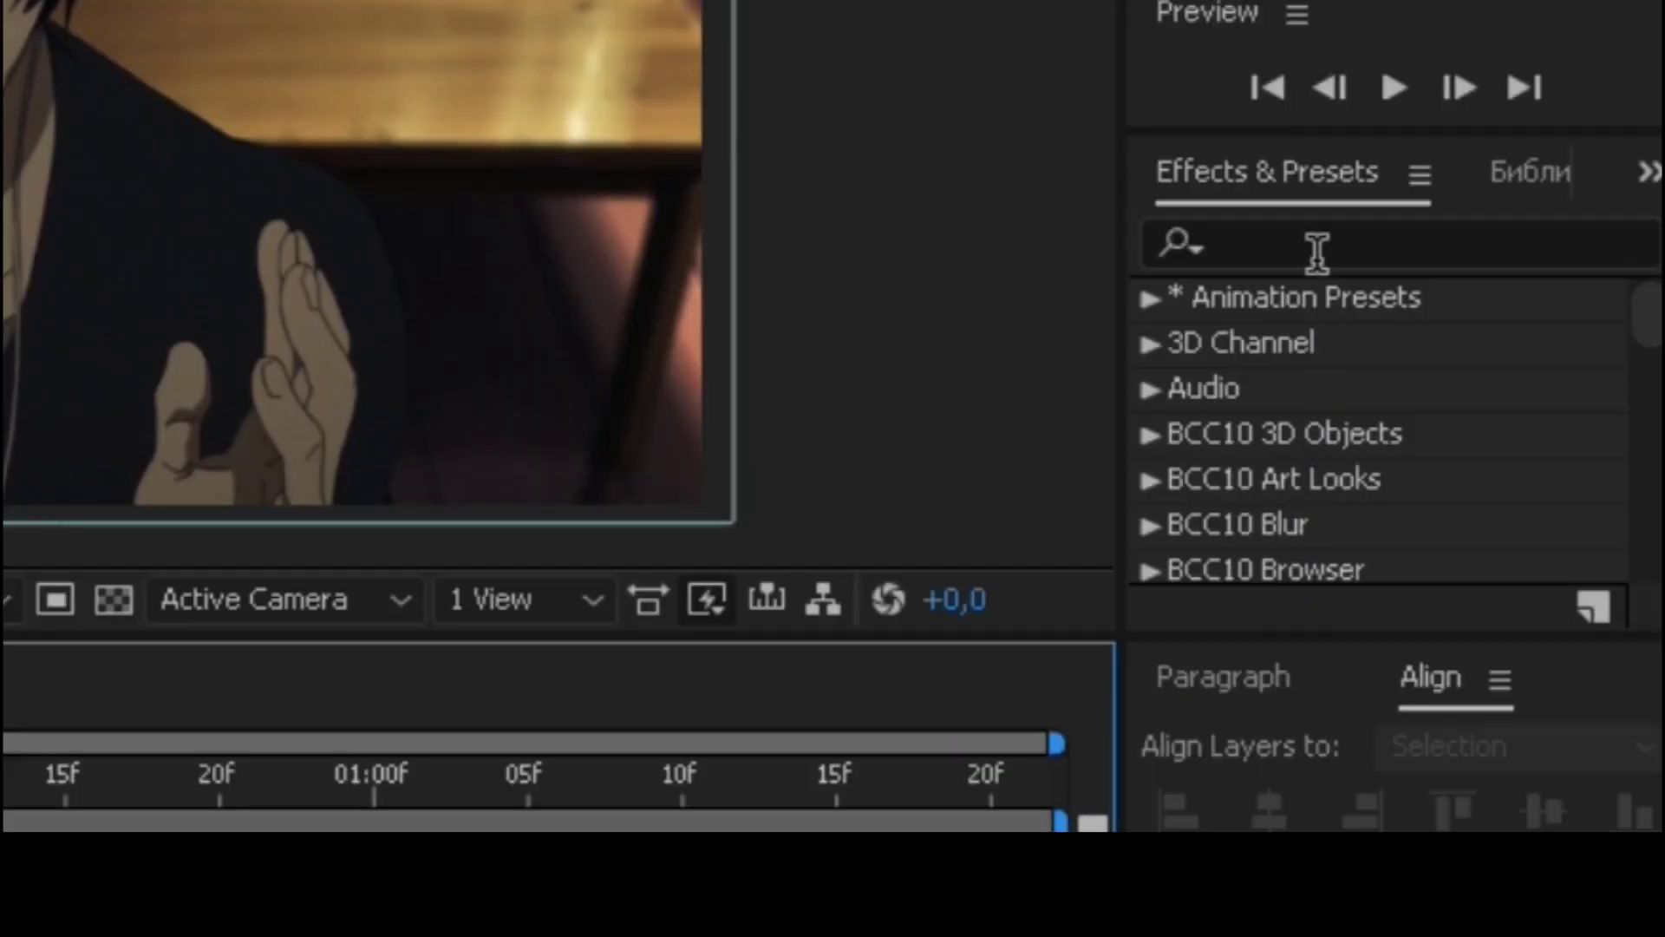
pyautogui.click(1317, 252)
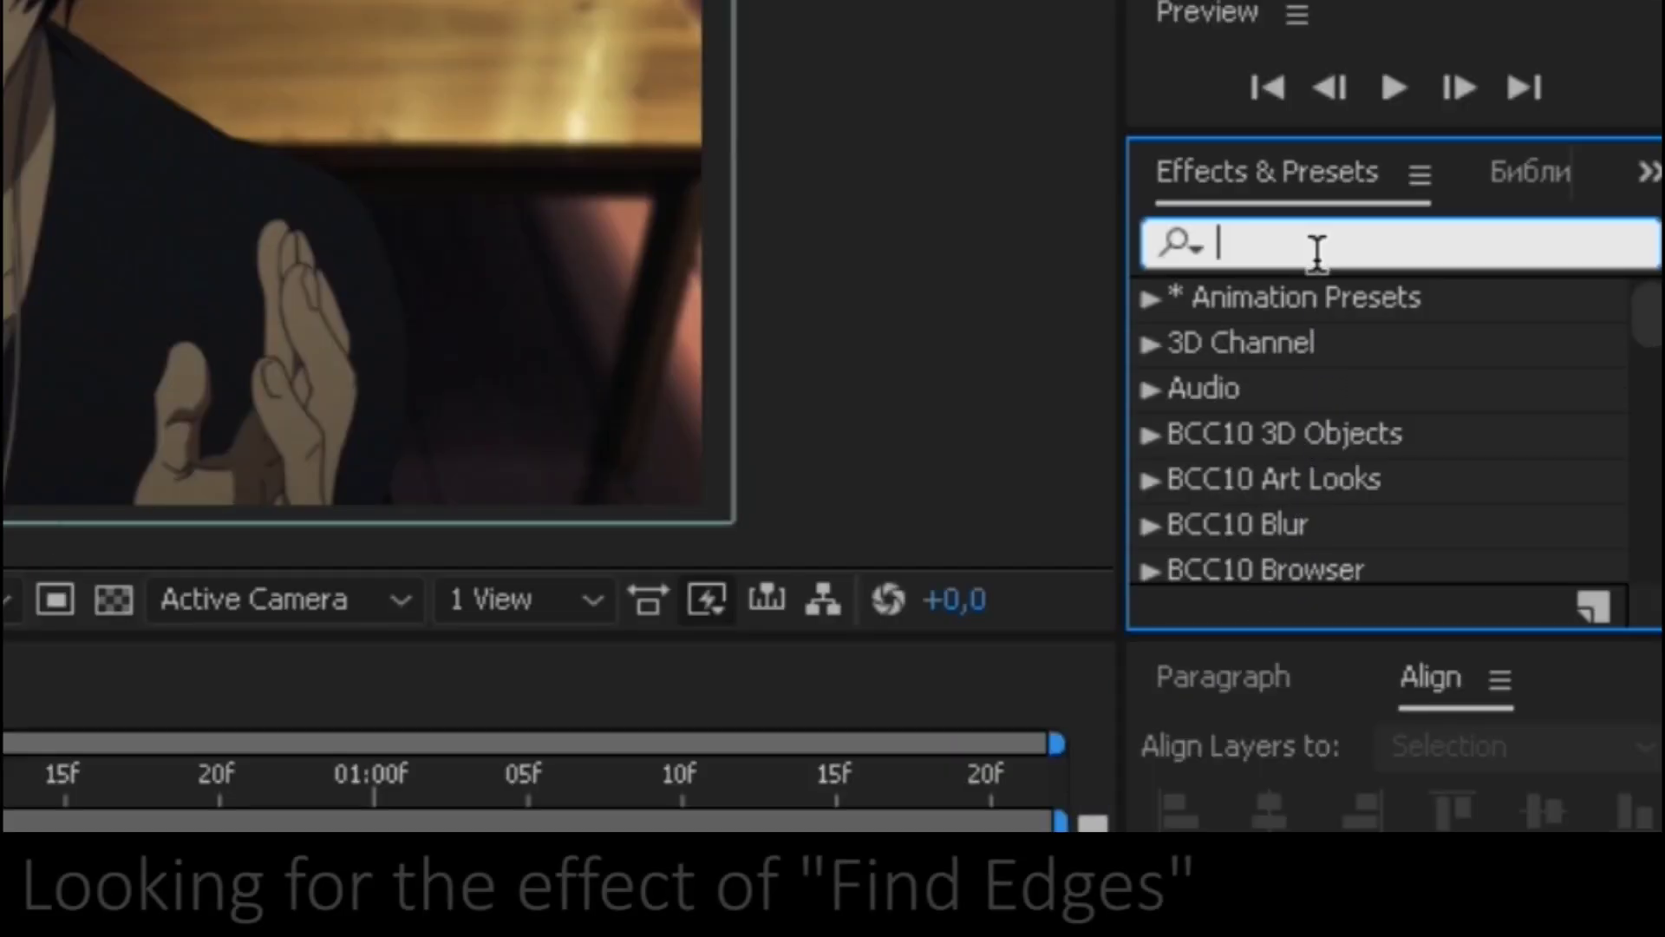
pyautogui.write('find e')
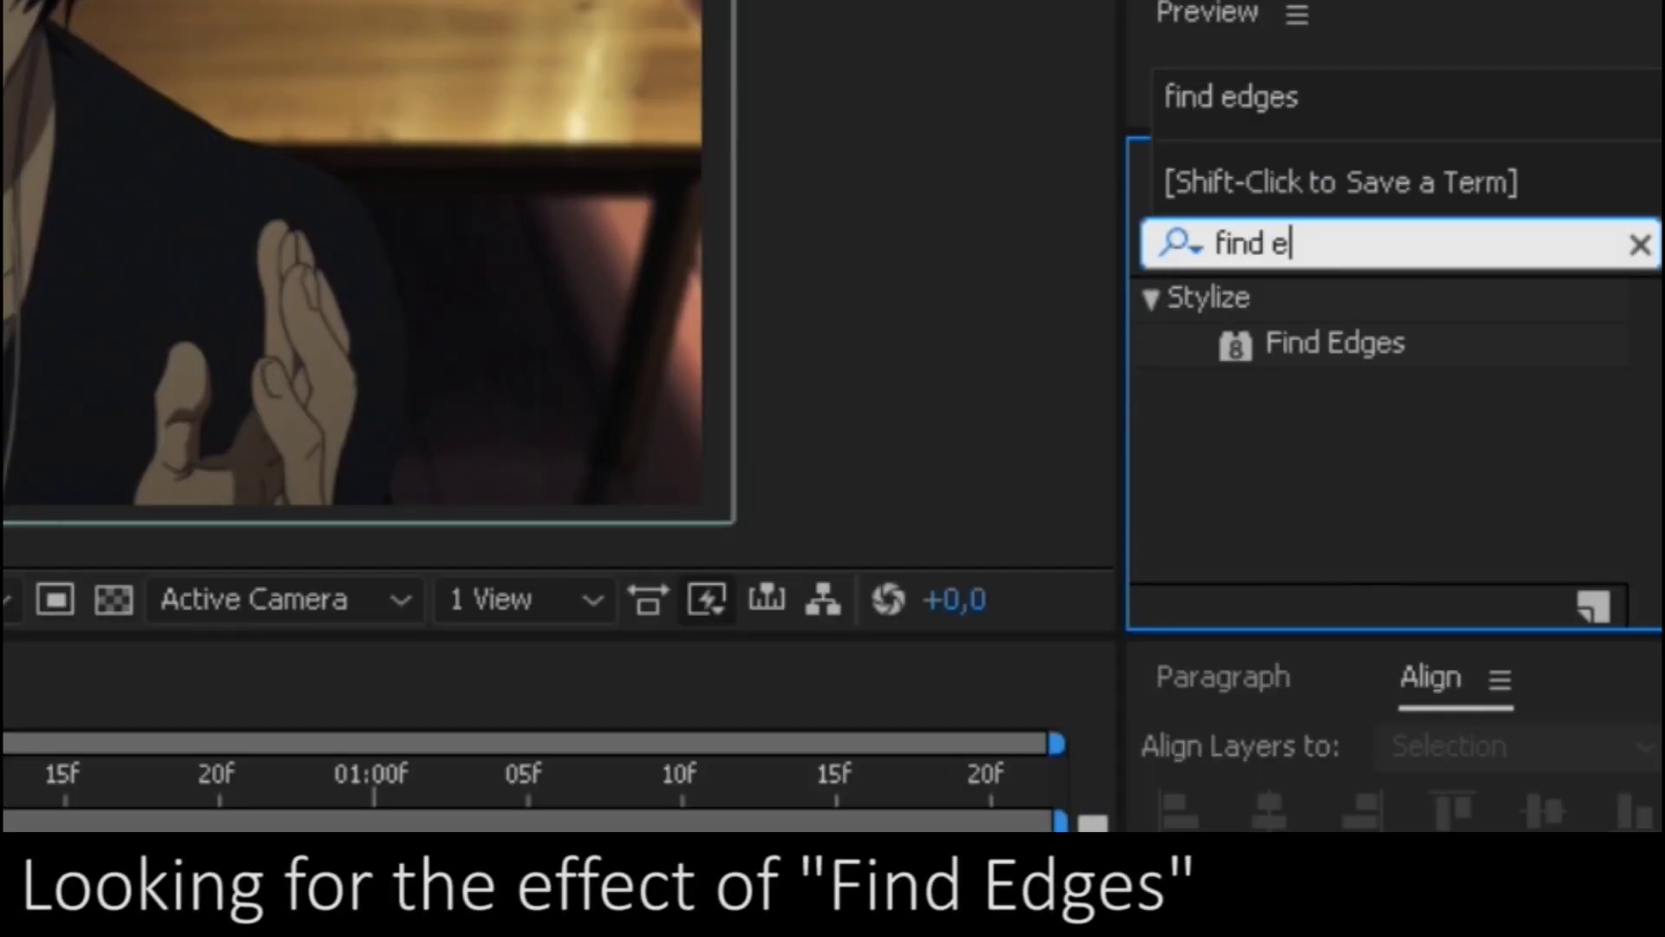
pyautogui.write('dges')
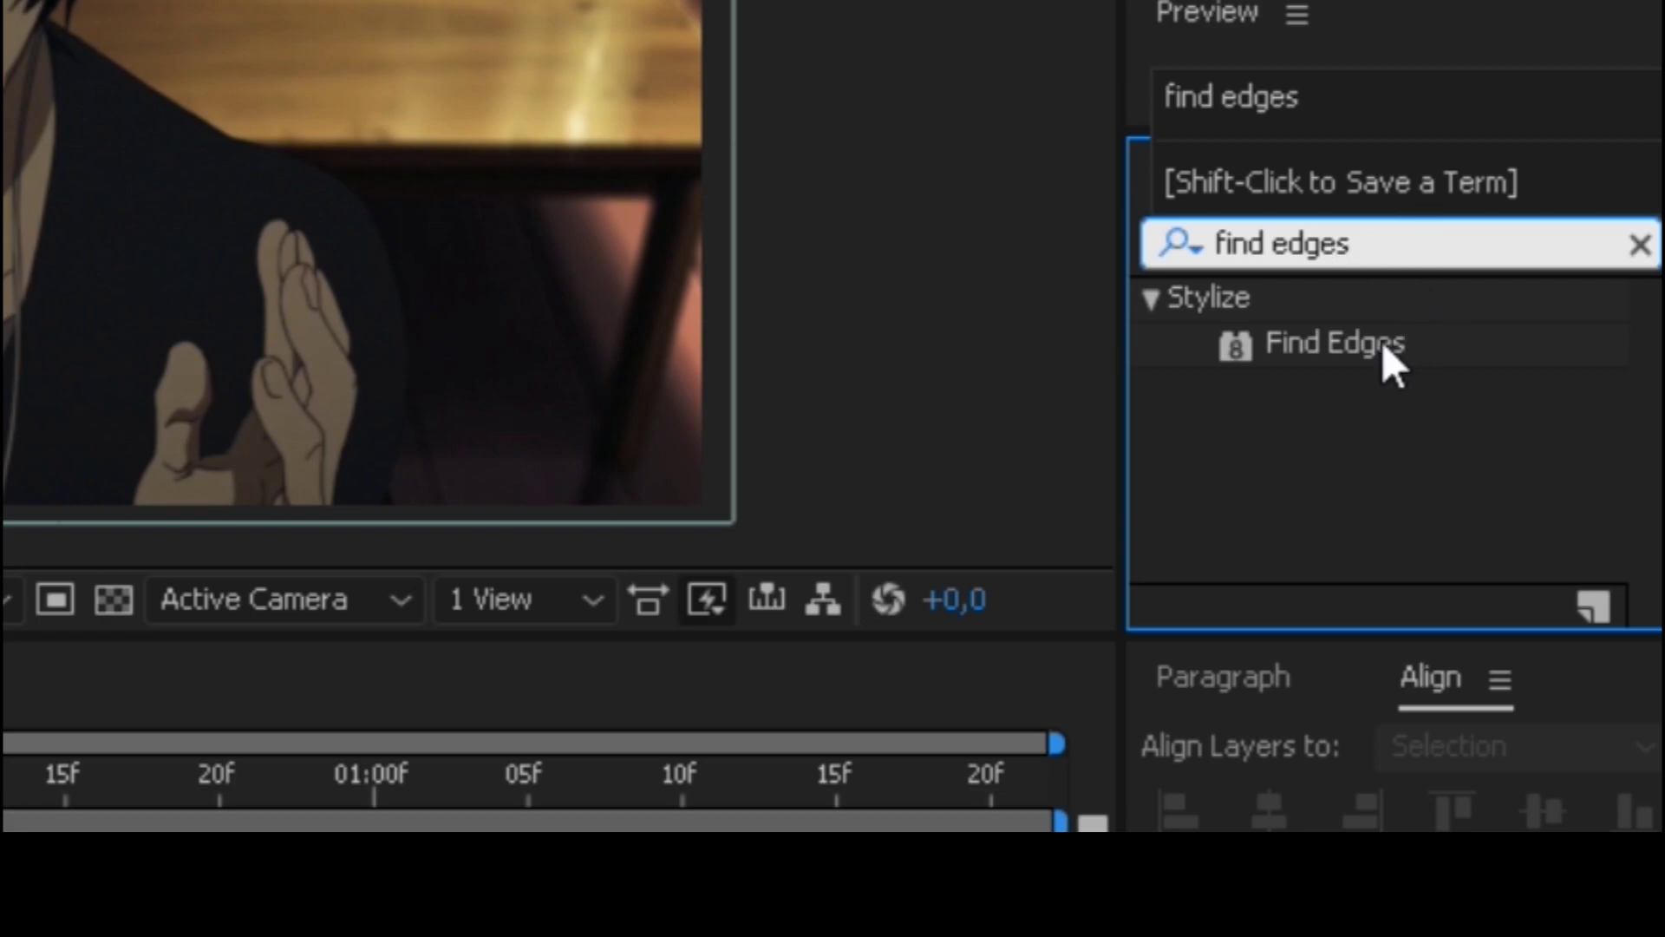
pyautogui.moveTo(1381, 341)
pyautogui.mouseDown()
pyautogui.moveTo(1309, 515)
pyautogui.moveTo(225, 673)
pyautogui.mouseUp()
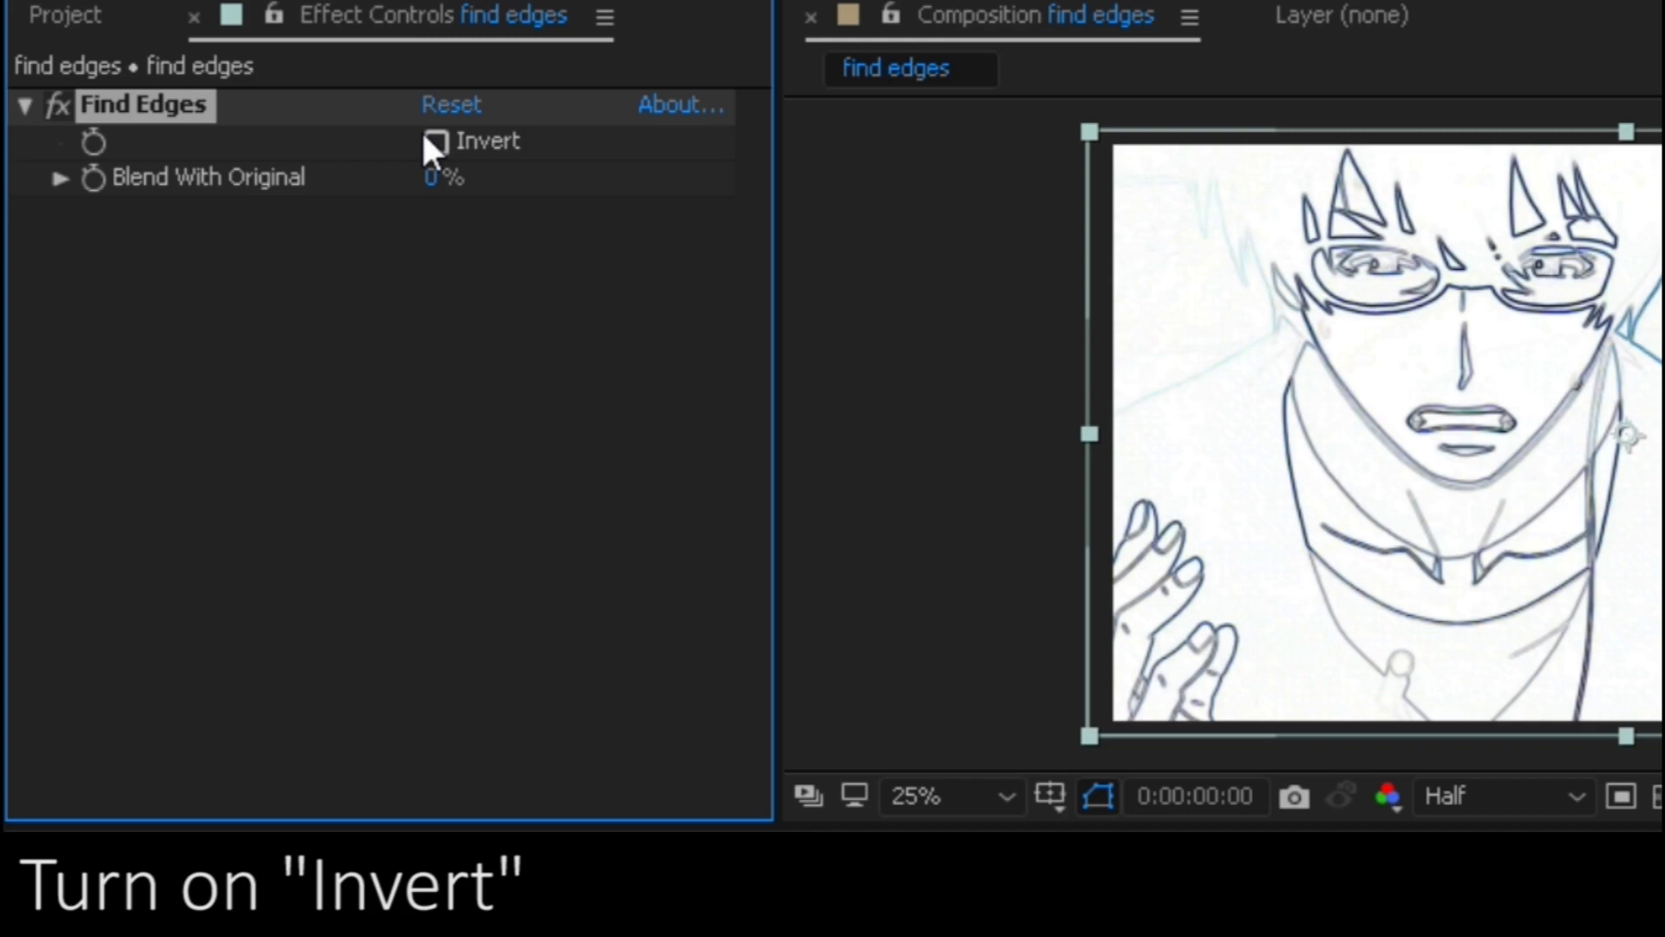
pyautogui.click(435, 142)
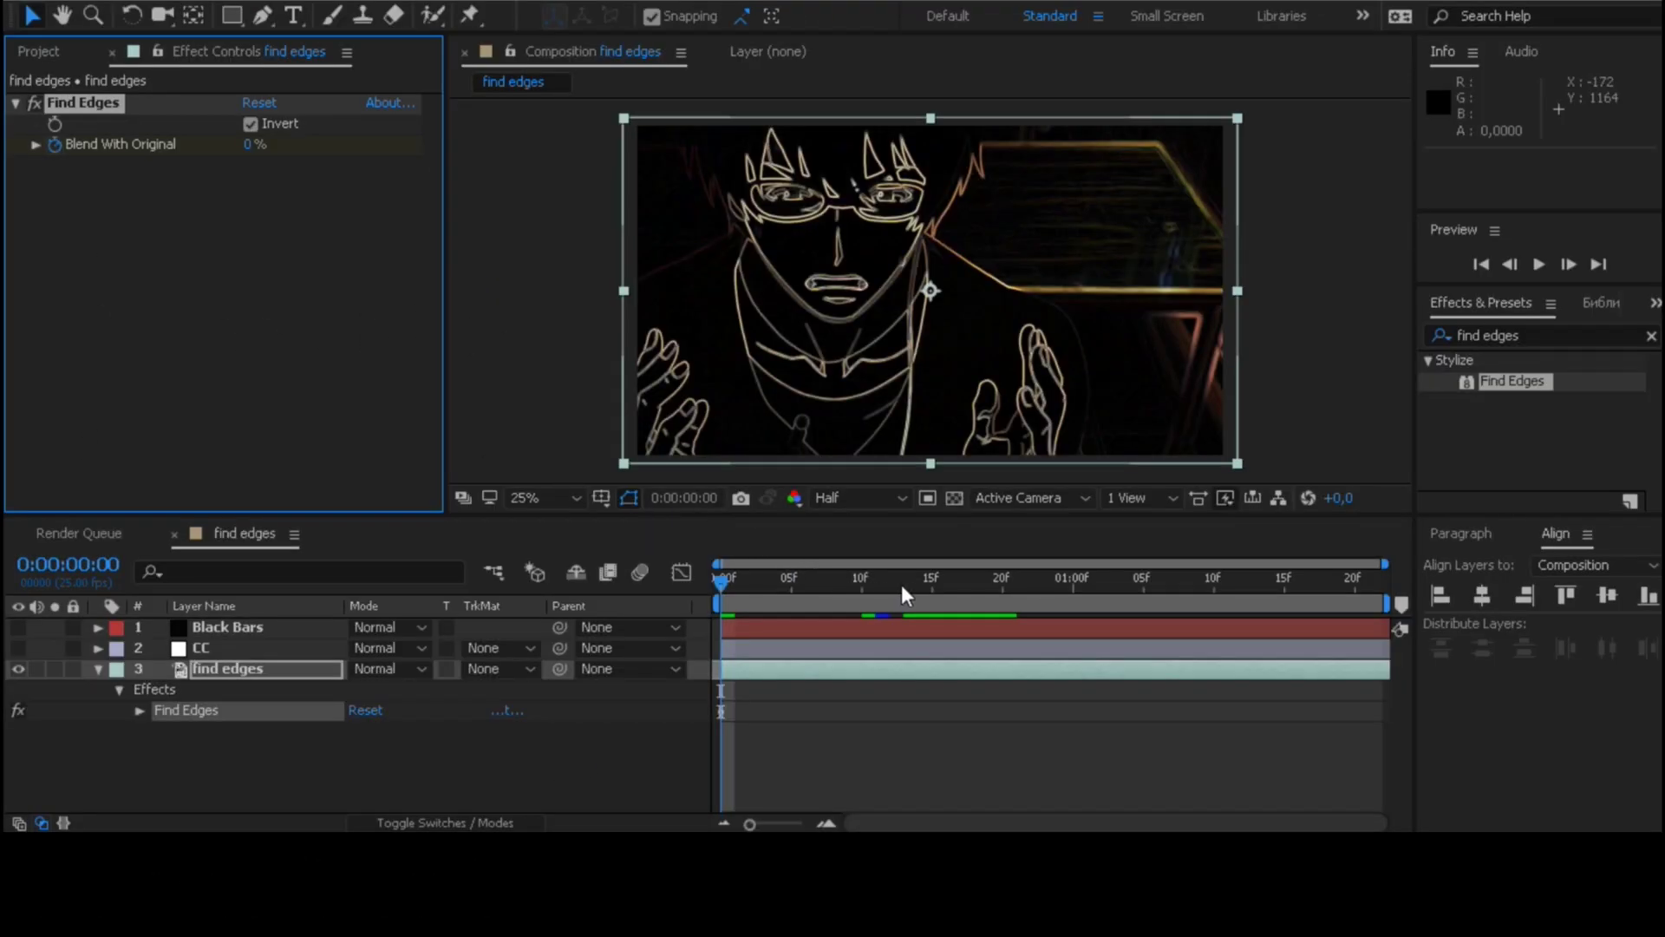
# Animate Blend With Original from 0% to 100% at frame 20.
pyautogui.moveTo(922, 581); pyautogui.dragTo(1002, 580)
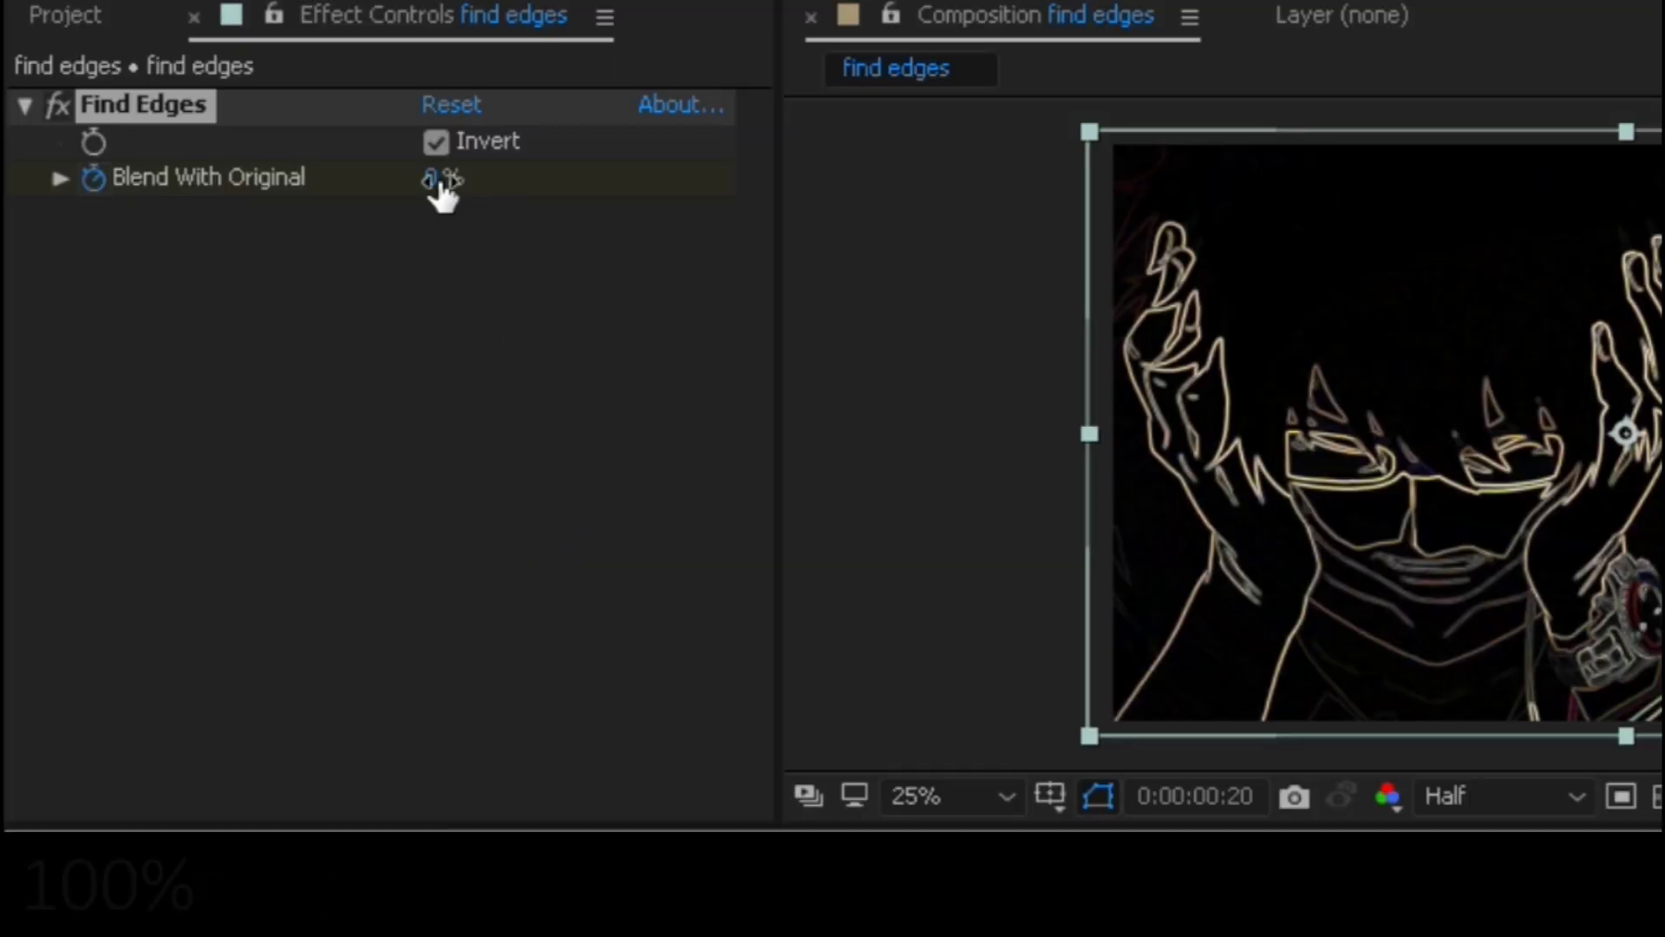
pyautogui.moveTo(442, 184); pyautogui.dragTo(945, 186)
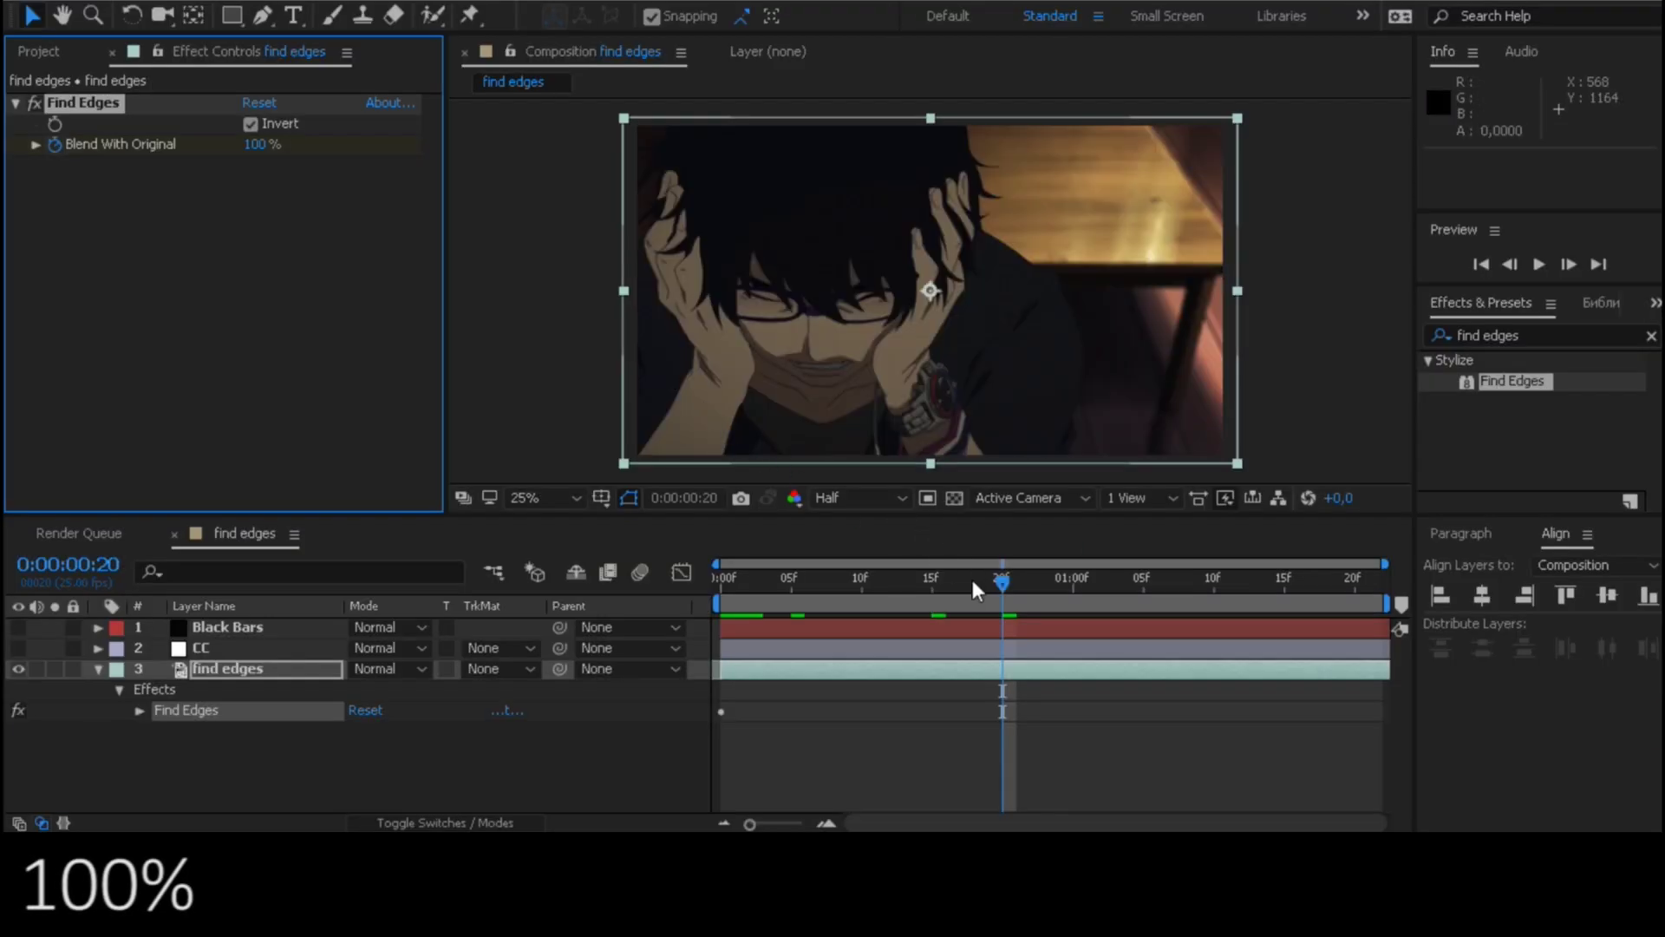
pyautogui.moveTo(997, 579); pyautogui.dragTo(752, 583)
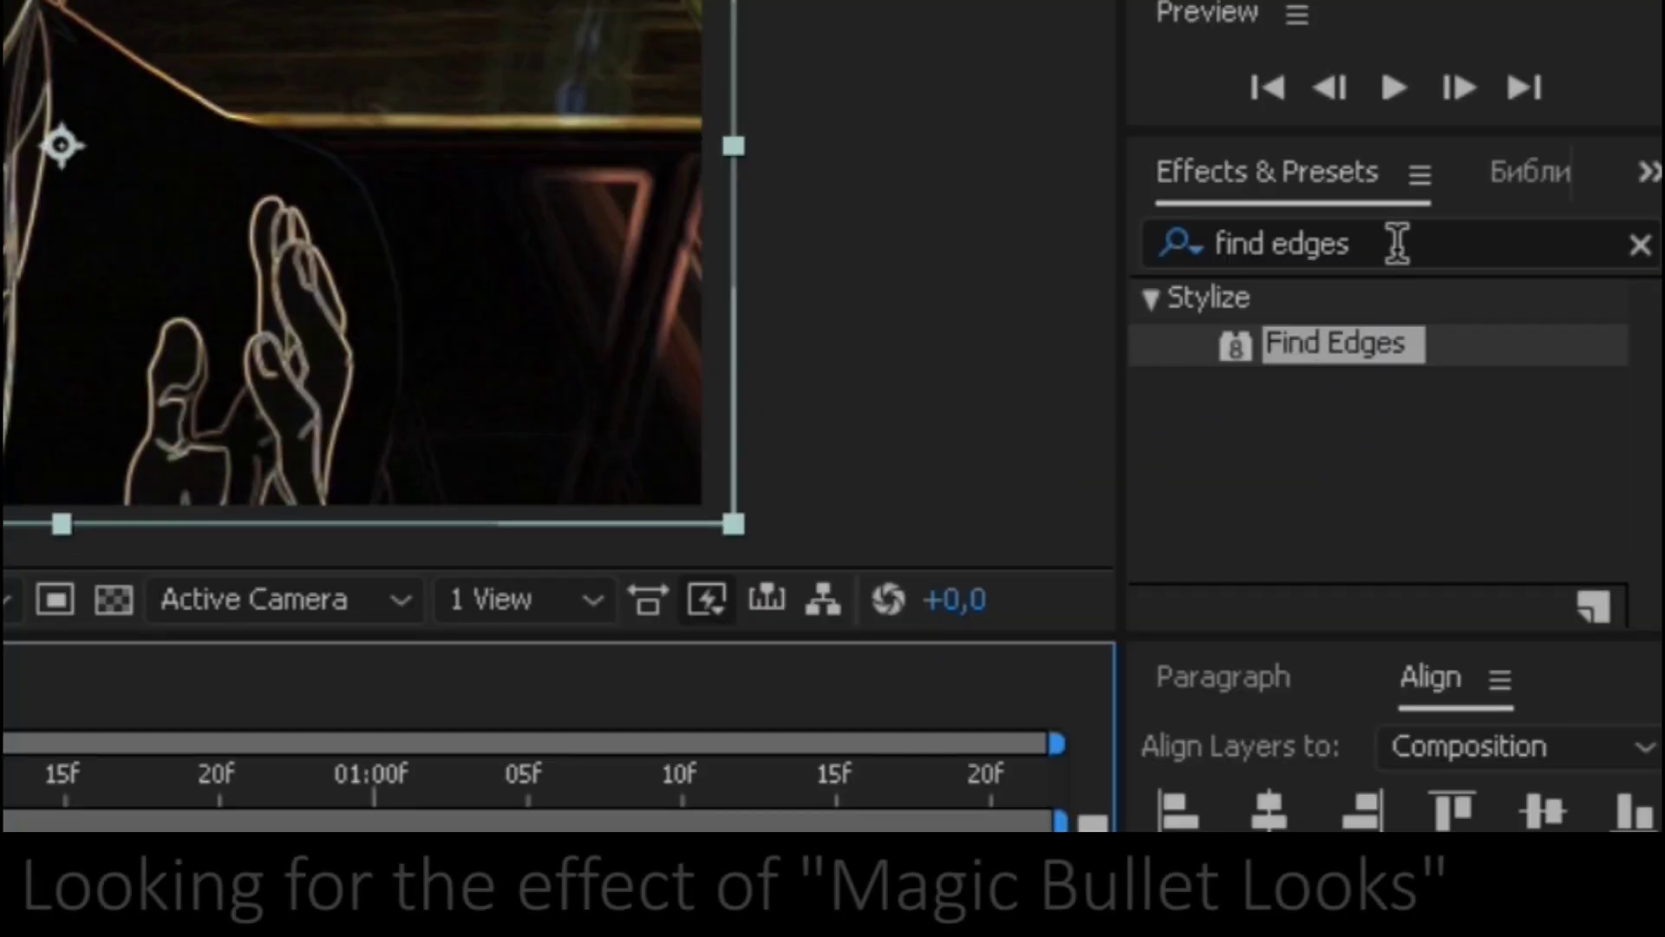
# Apply the Red Giant Looks effect to the find edges layer.
pyautogui.click(1539, 334)
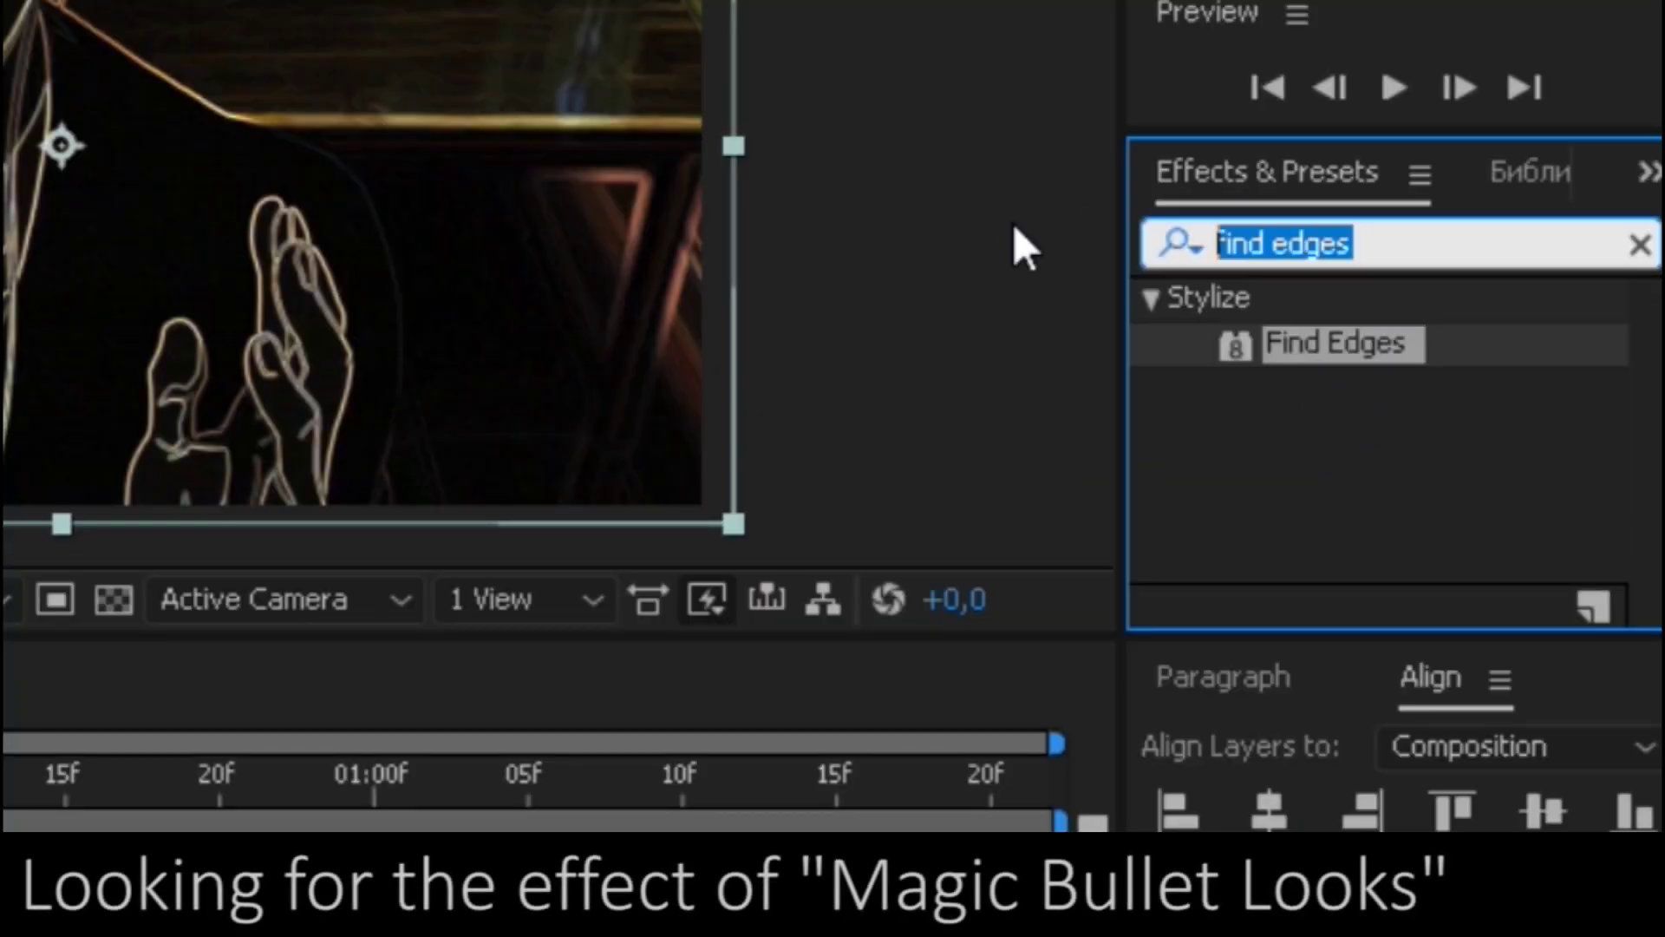
pyautogui.write('looks')
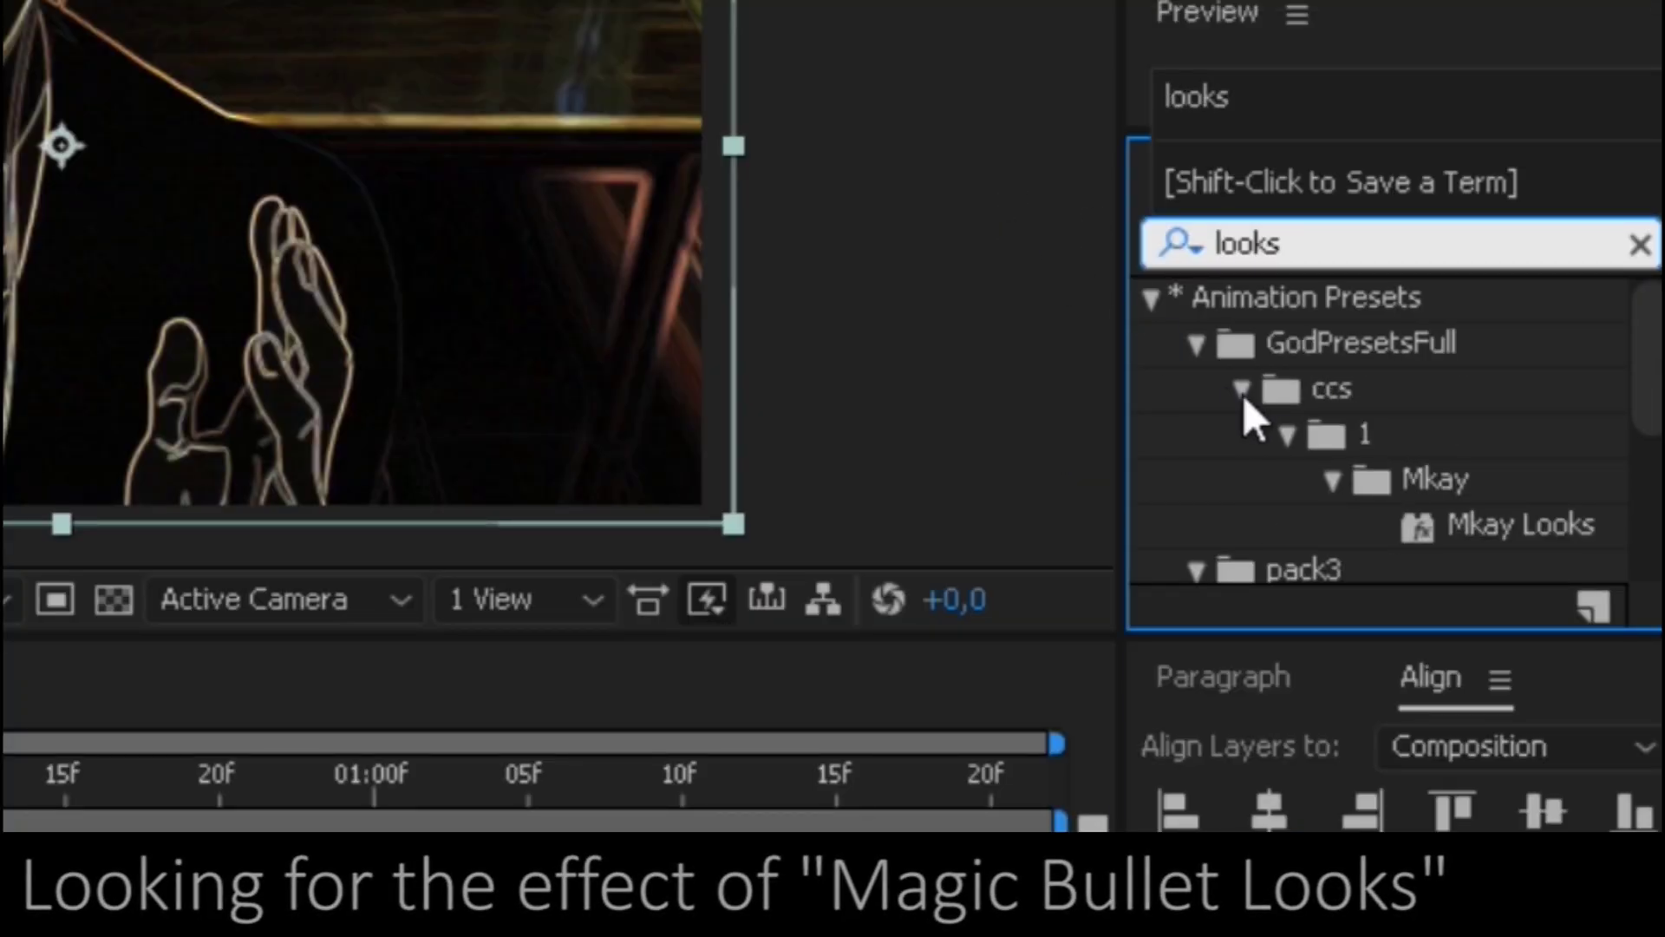
pyautogui.scroll(-3, 1323, 507)
pyautogui.moveTo(1308, 564)
pyautogui.mouseDown()
pyautogui.moveTo(295, 690)
pyautogui.moveTo(249, 659)
pyautogui.mouseUp()
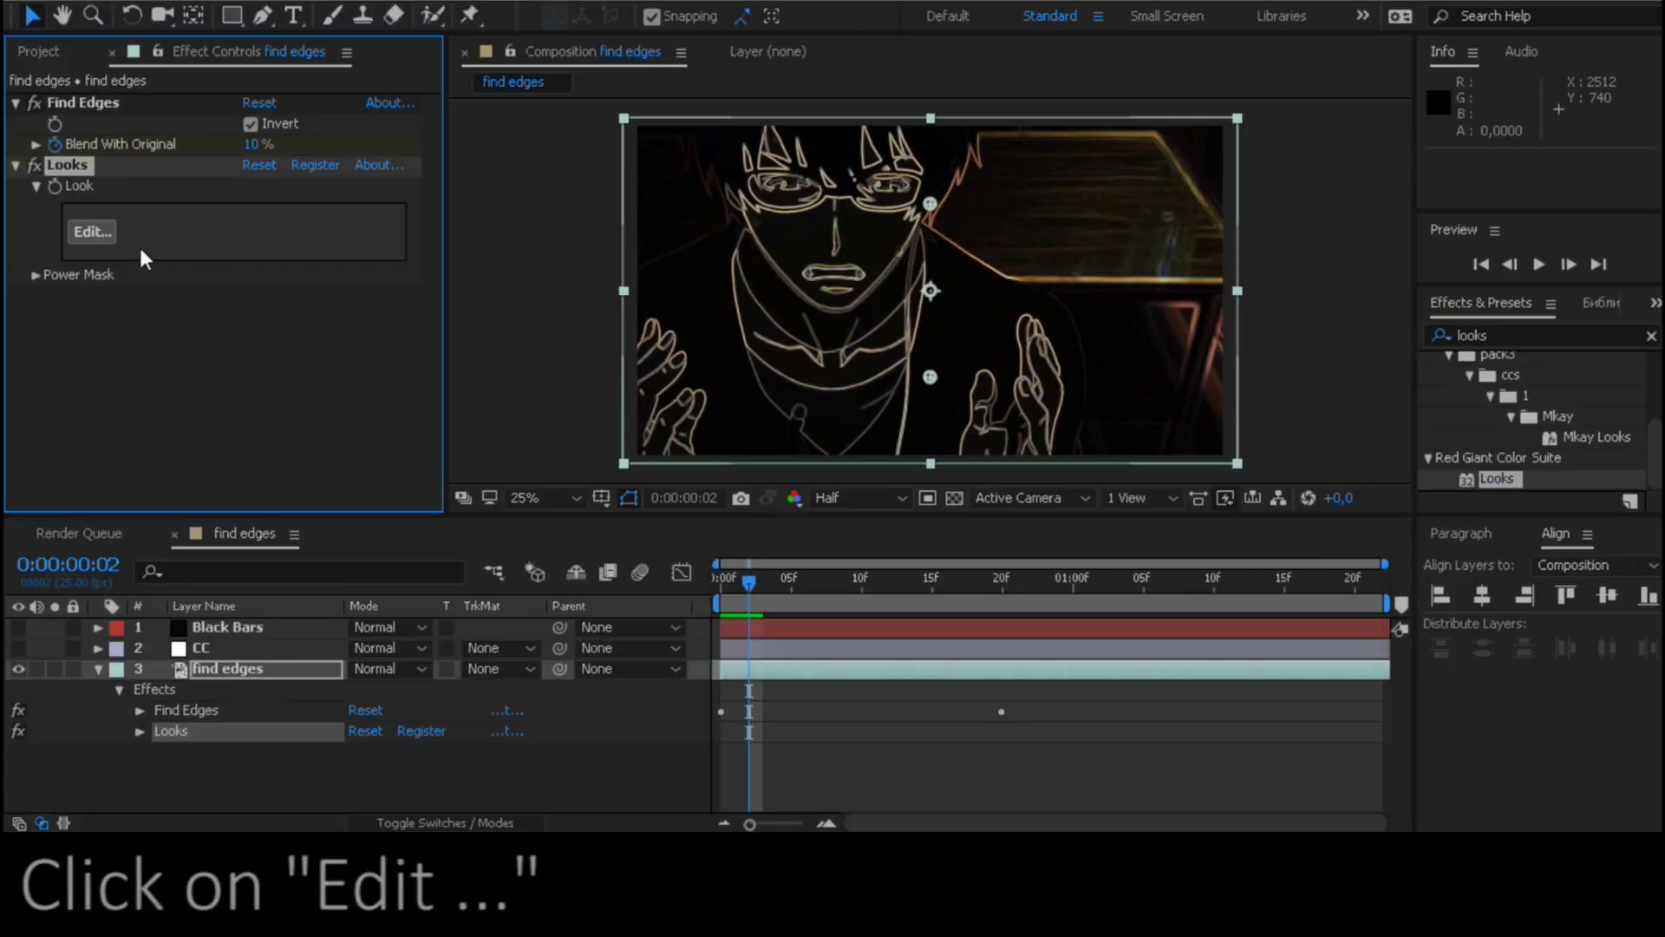
# In the Looks editor, add Chromatic Aberration with Red/Cyan and Blue/Yellow both at +8.
pyautogui.click(98, 232)
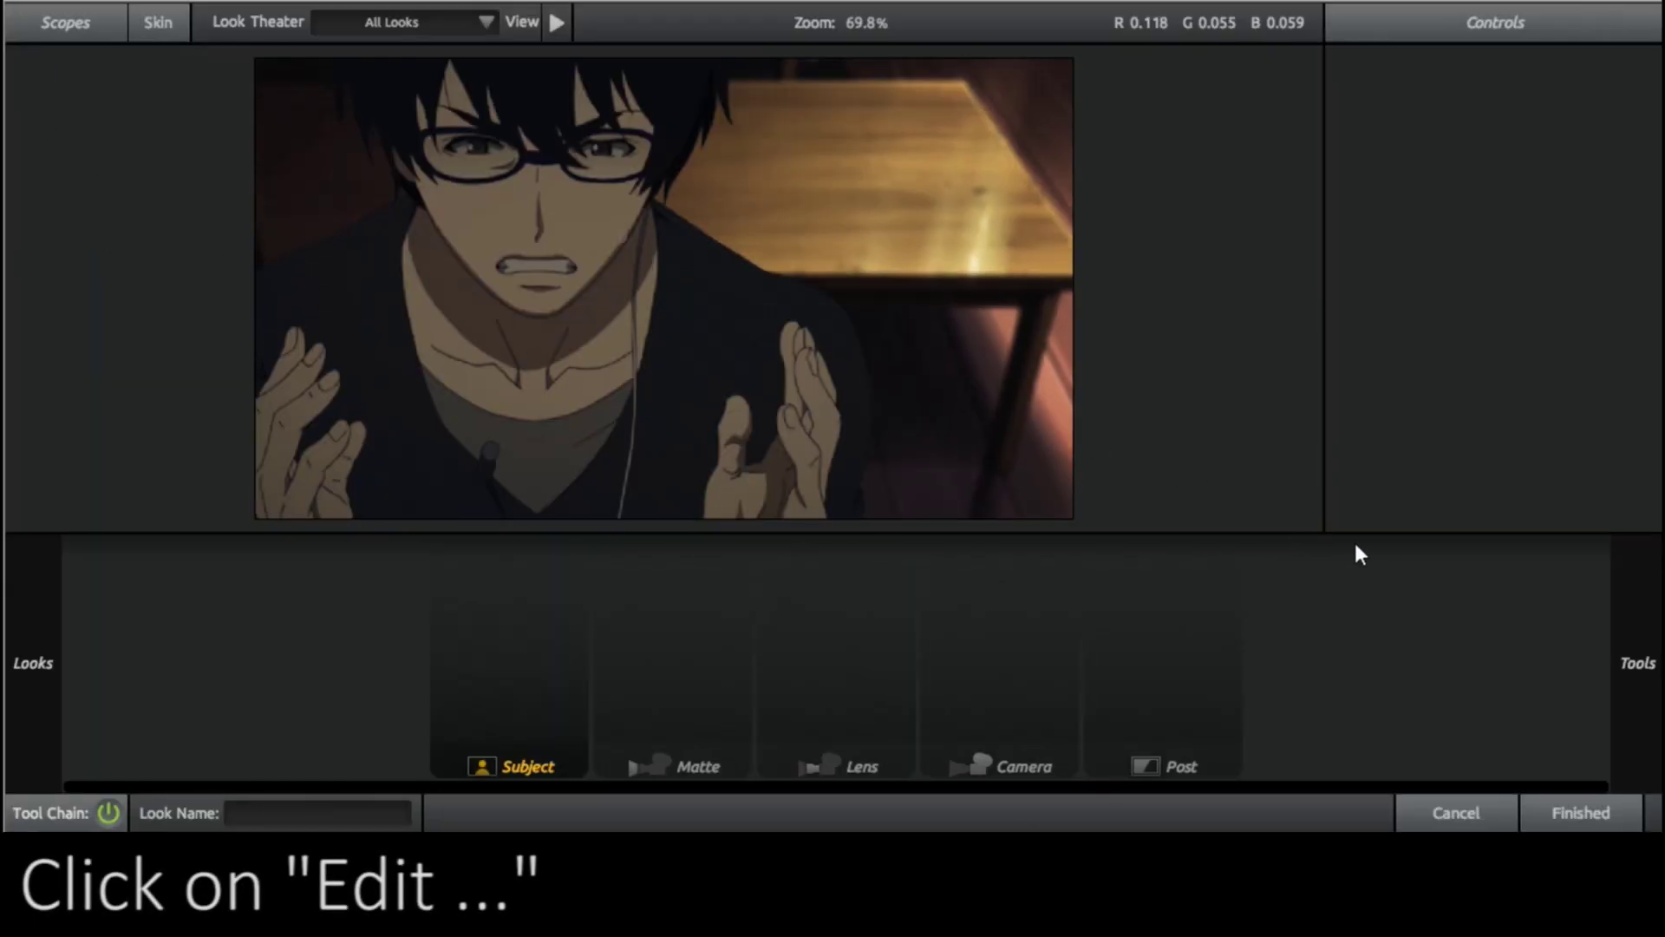
pyautogui.moveTo(1627, 594)
pyautogui.moveTo(1396, 277)
pyautogui.mouseDown()
pyautogui.moveTo(570, 664)
pyautogui.moveTo(475, 649)
pyautogui.mouseUp()
pyautogui.click(475, 649)
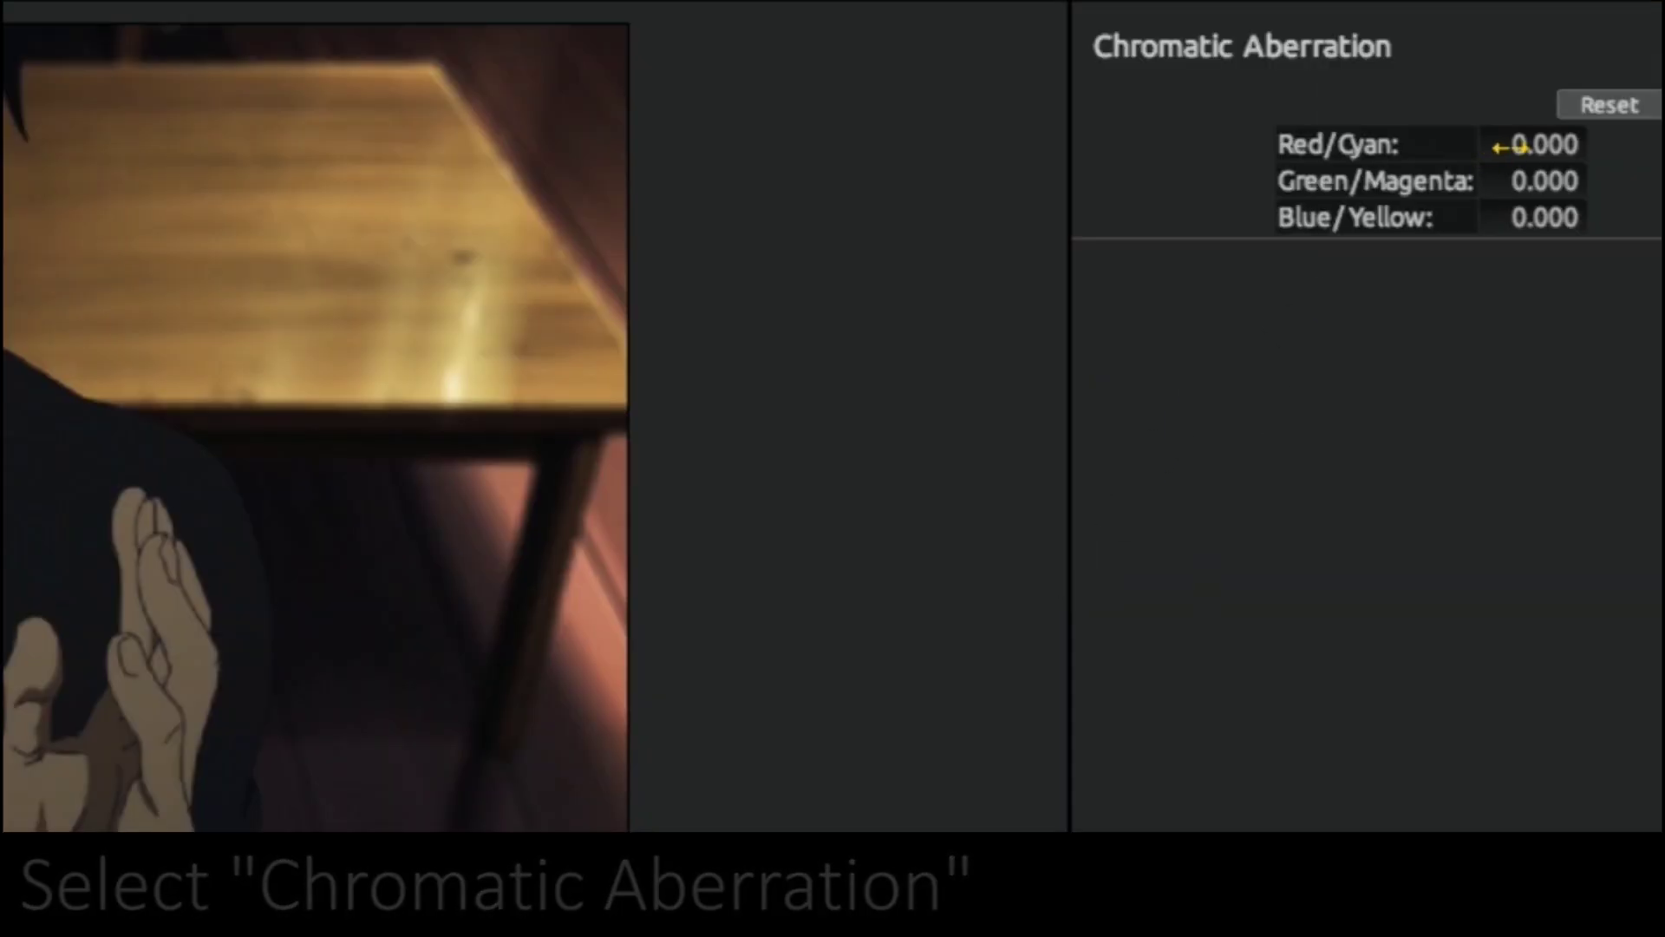
pyautogui.click(1509, 148)
pyautogui.write('8')
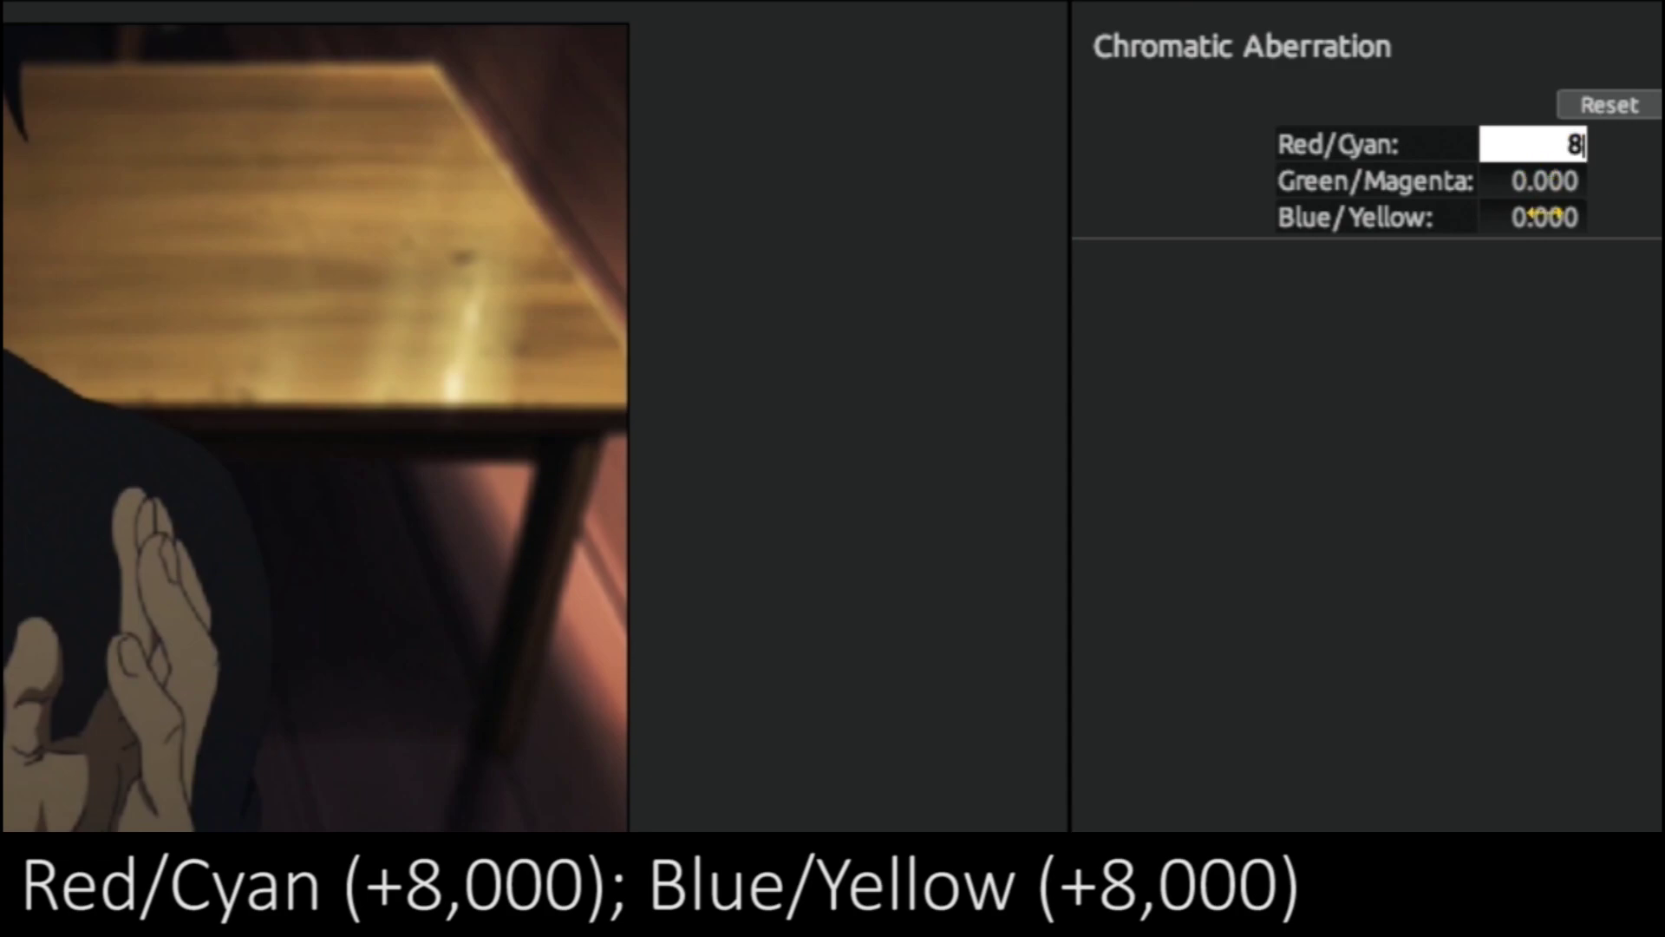
pyautogui.click(1545, 214)
pyautogui.write('8')
pyautogui.press('Return')
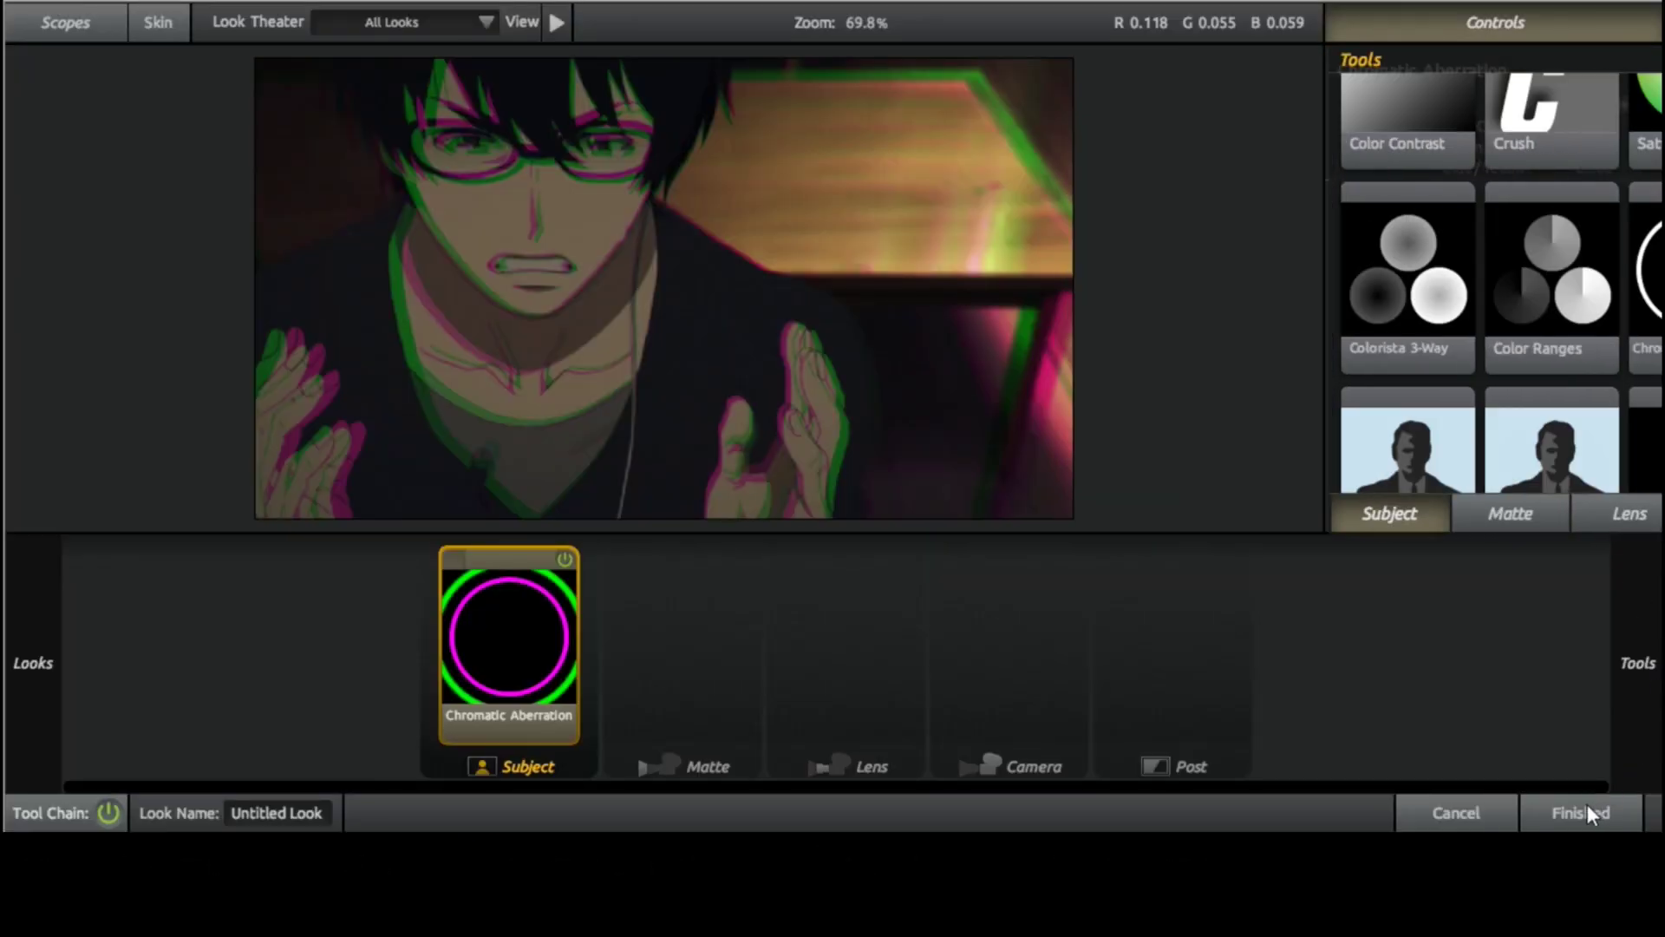
pyautogui.click(1587, 809)
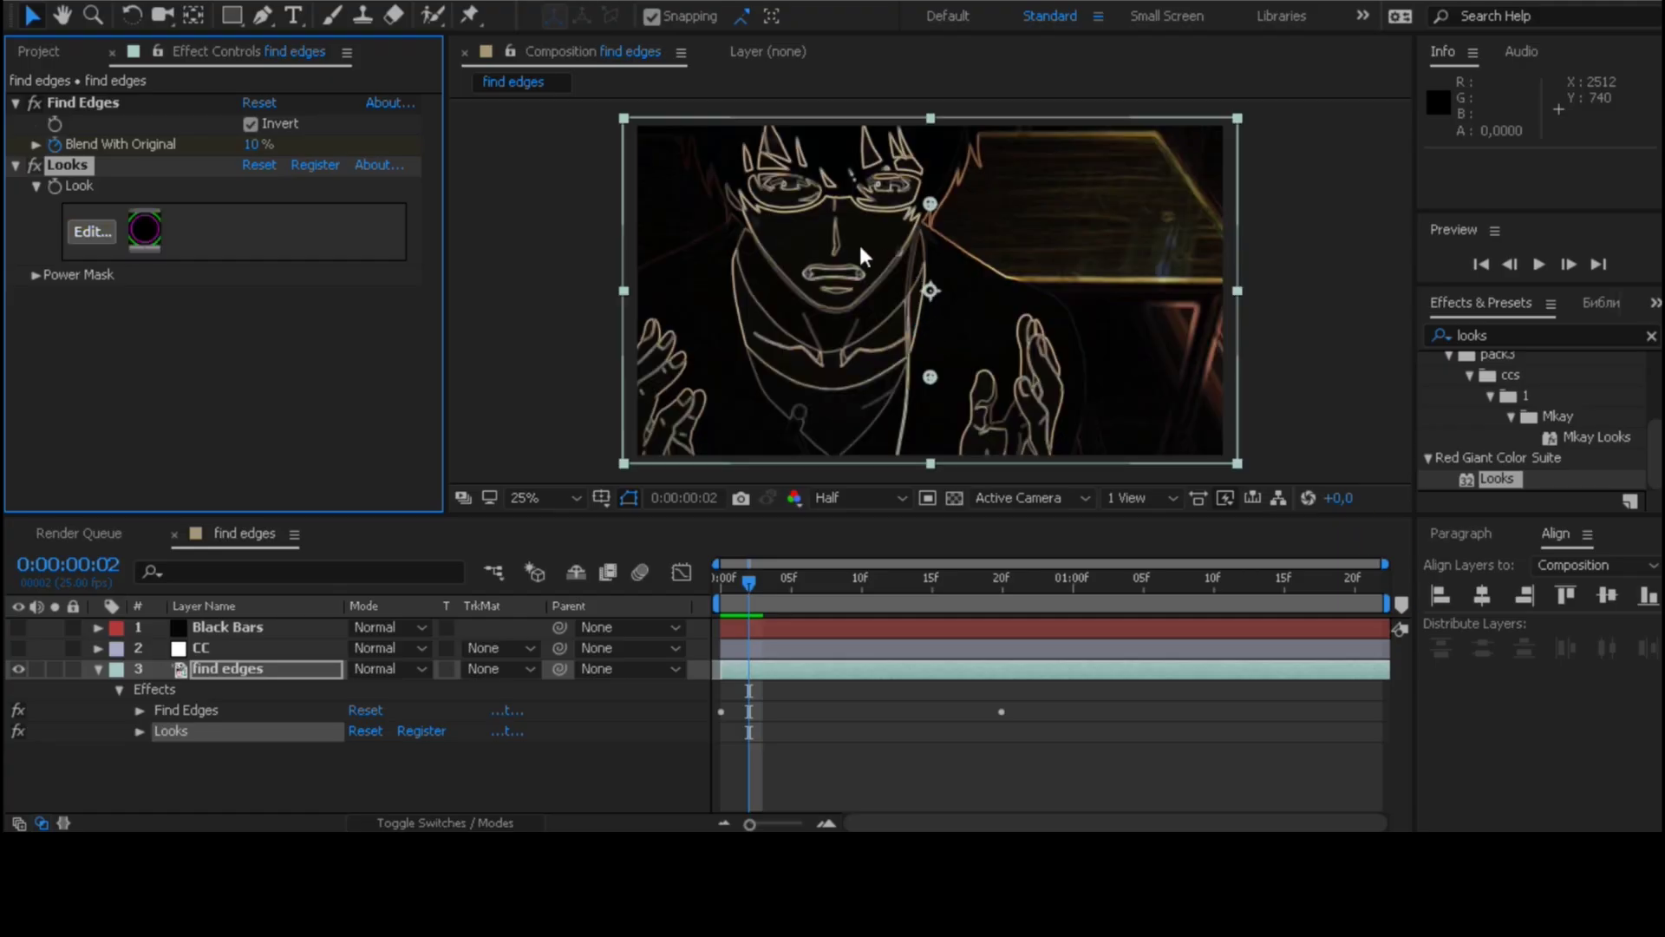
# Keyframe the Look at frame 0 and move about 30 frames ahead.
pyautogui.moveTo(753, 581); pyautogui.dragTo(679, 581)
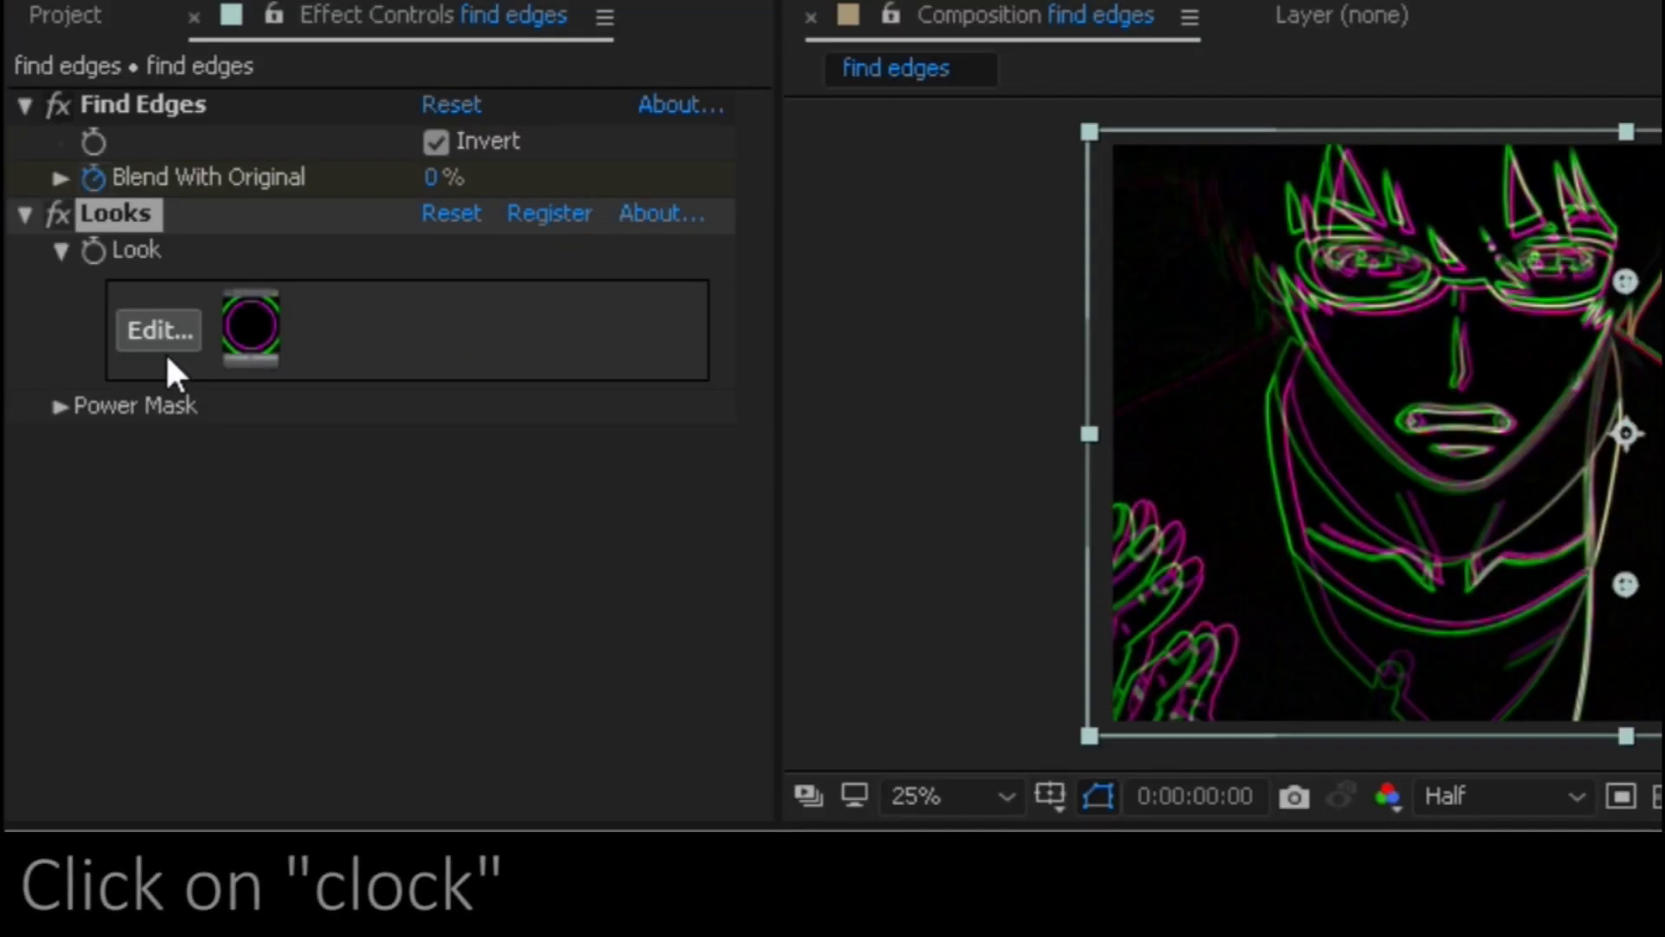
pyautogui.click(95, 252)
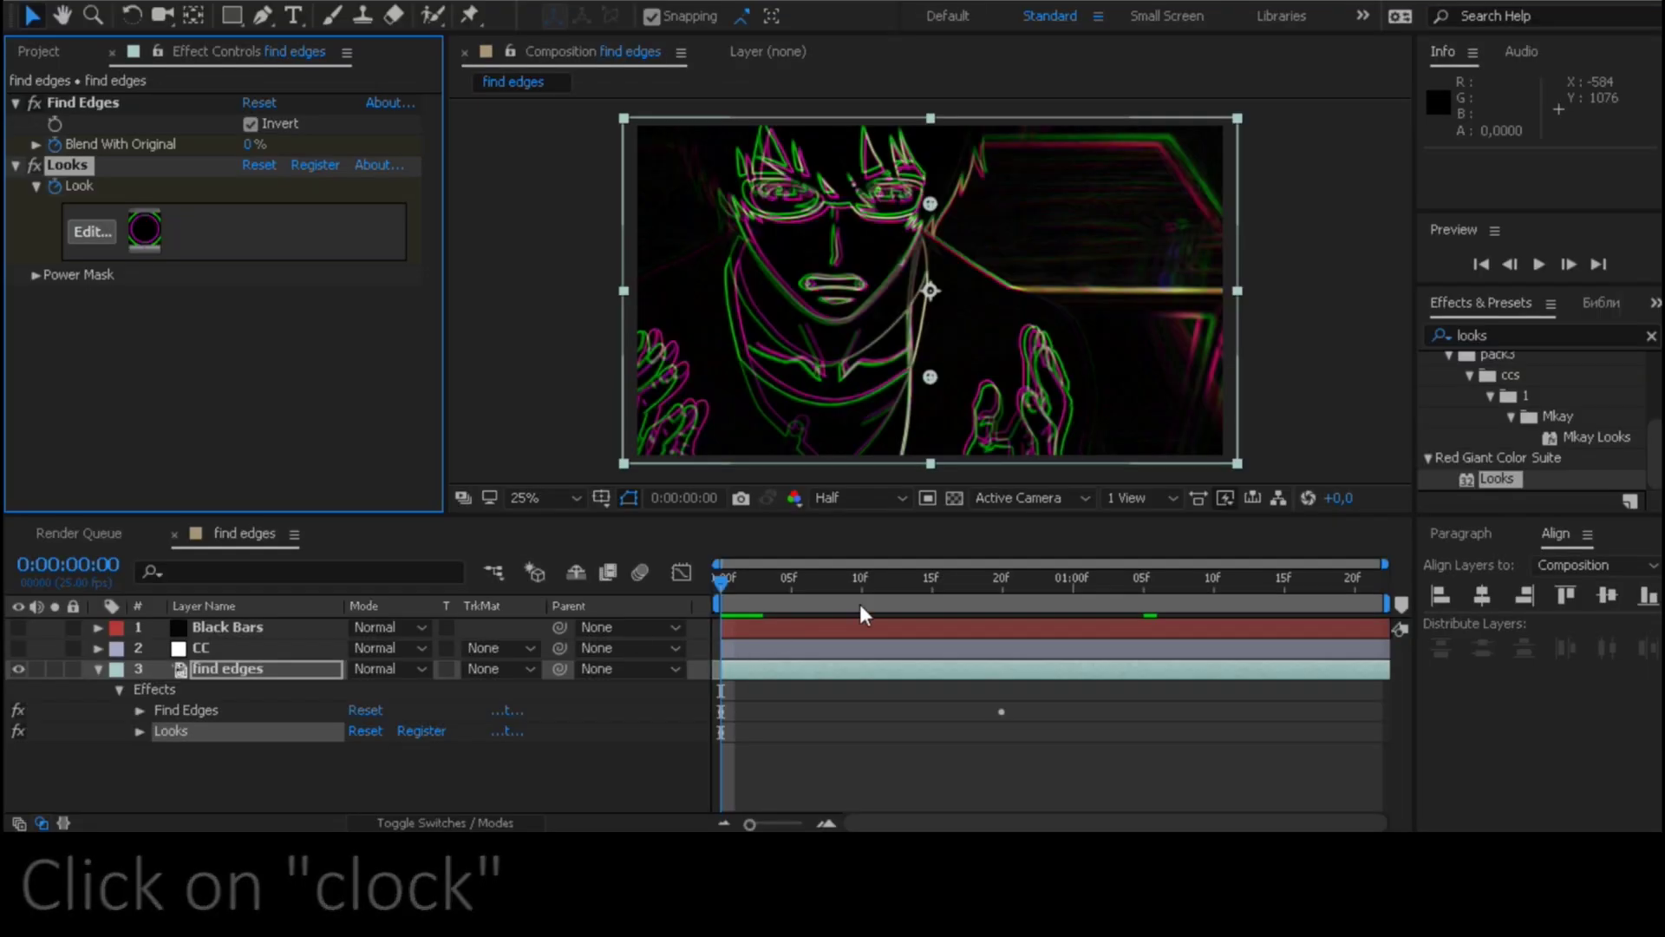
pyautogui.click(960, 579)
pyautogui.moveTo(980, 586); pyautogui.dragTo(1131, 599)
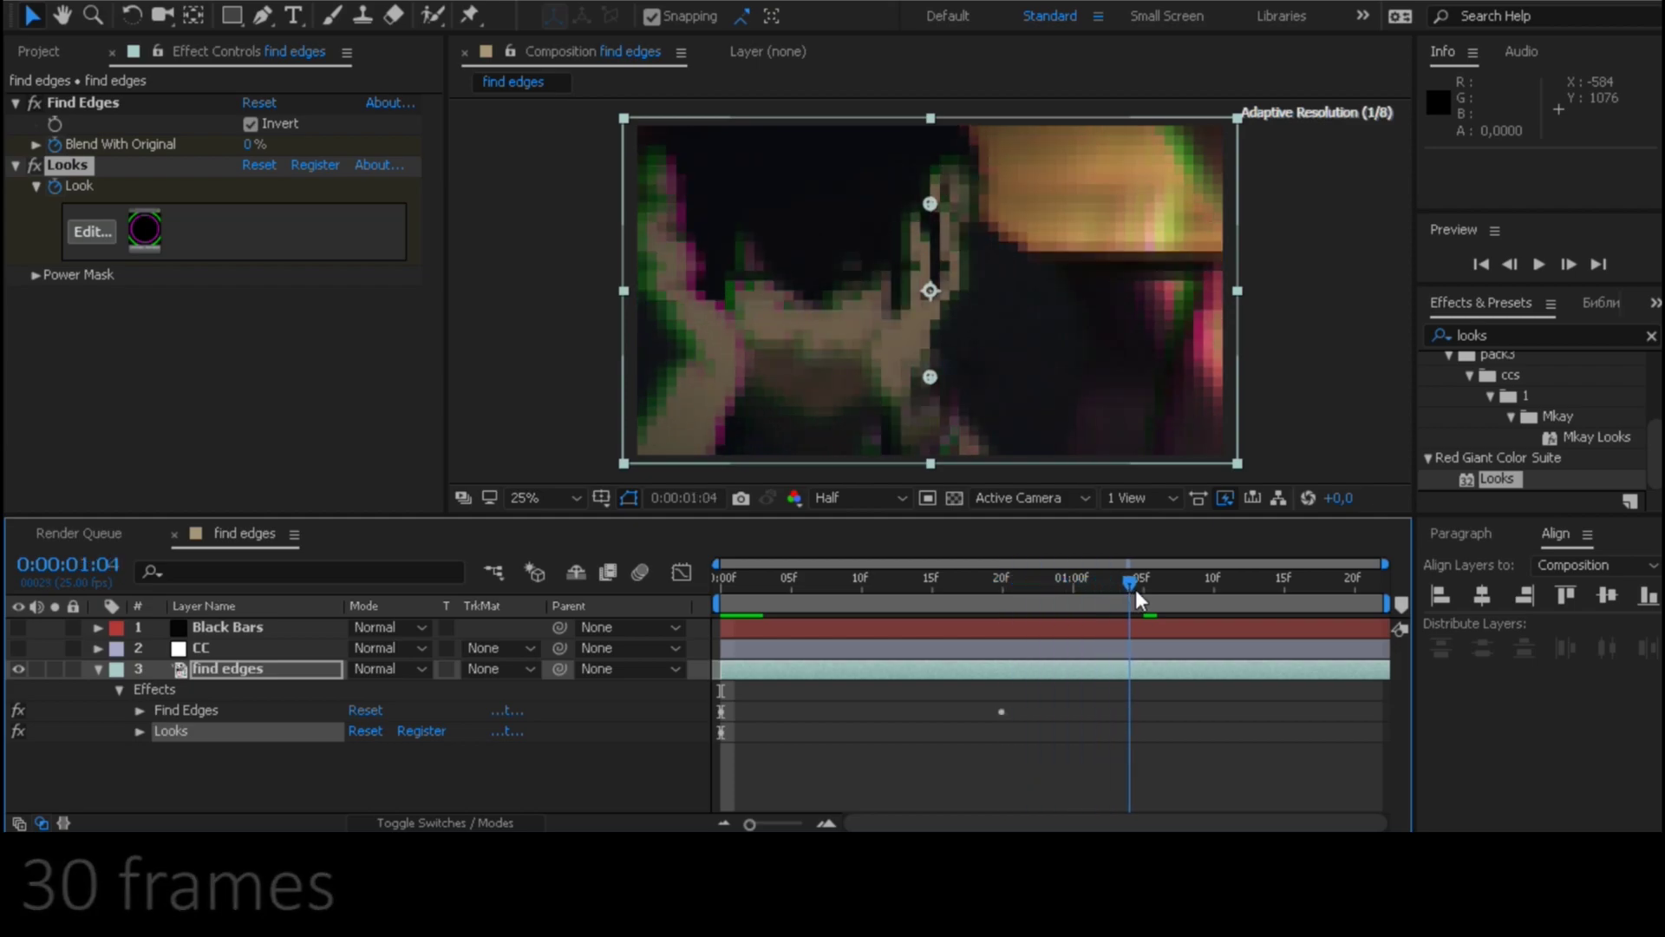
# At 0:00:01:05, set Chromatic Aberration Red/Cyan and Blue/Yellow to 0 in the Looks editor.
pyautogui.click(93, 234)
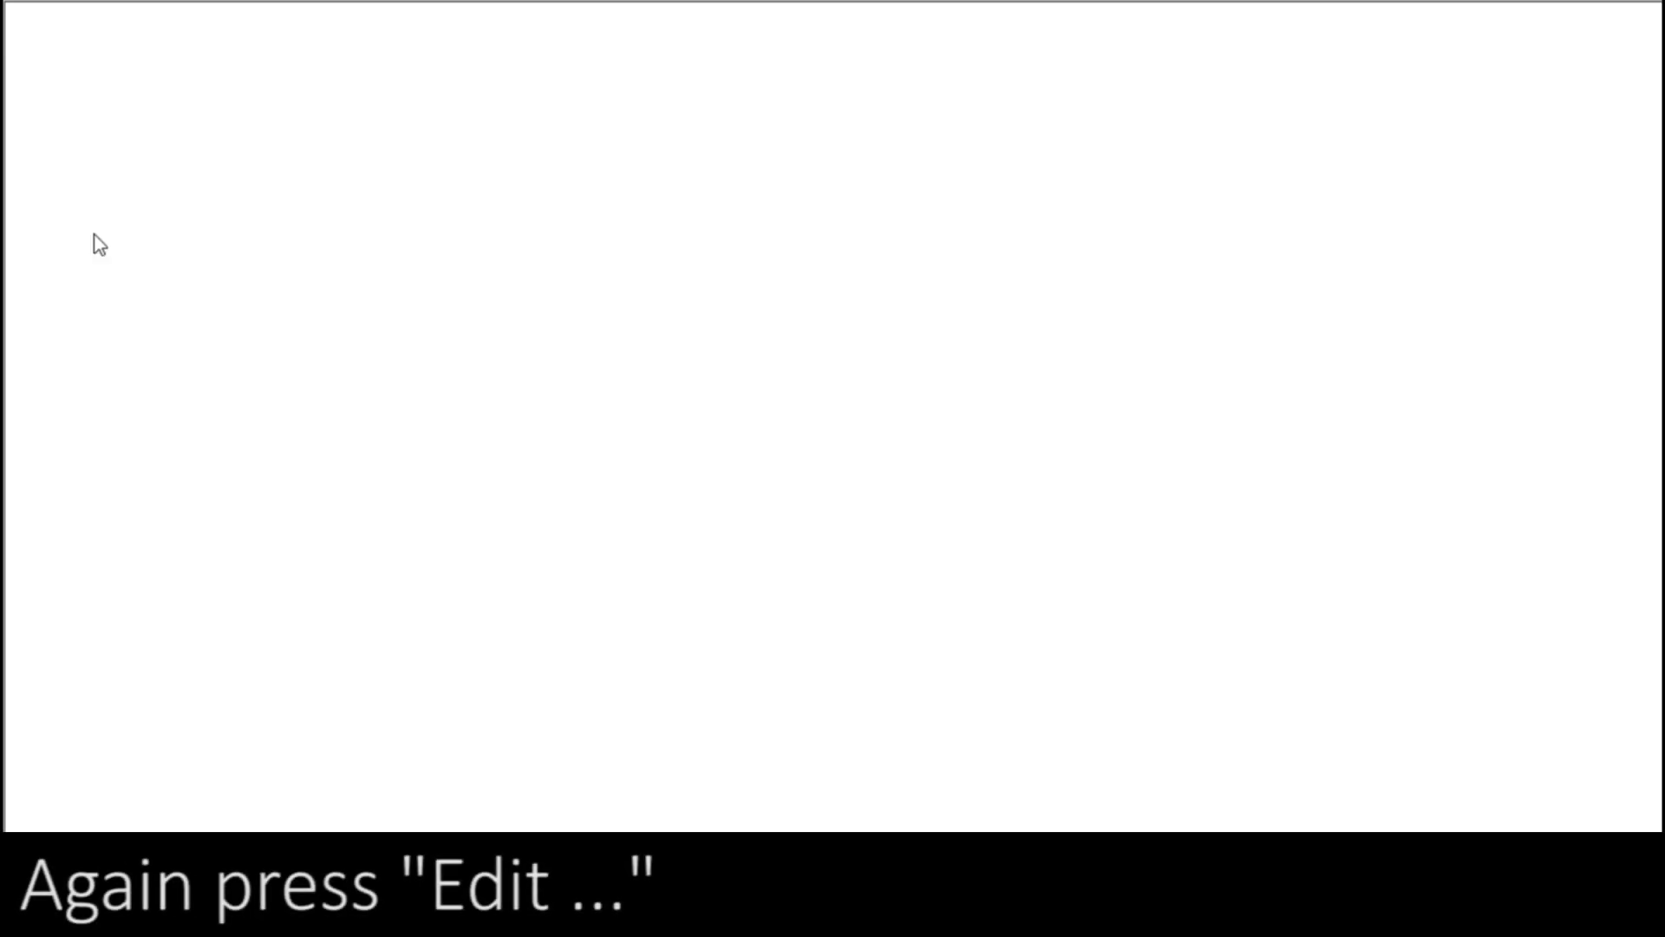
pyautogui.click(508, 611)
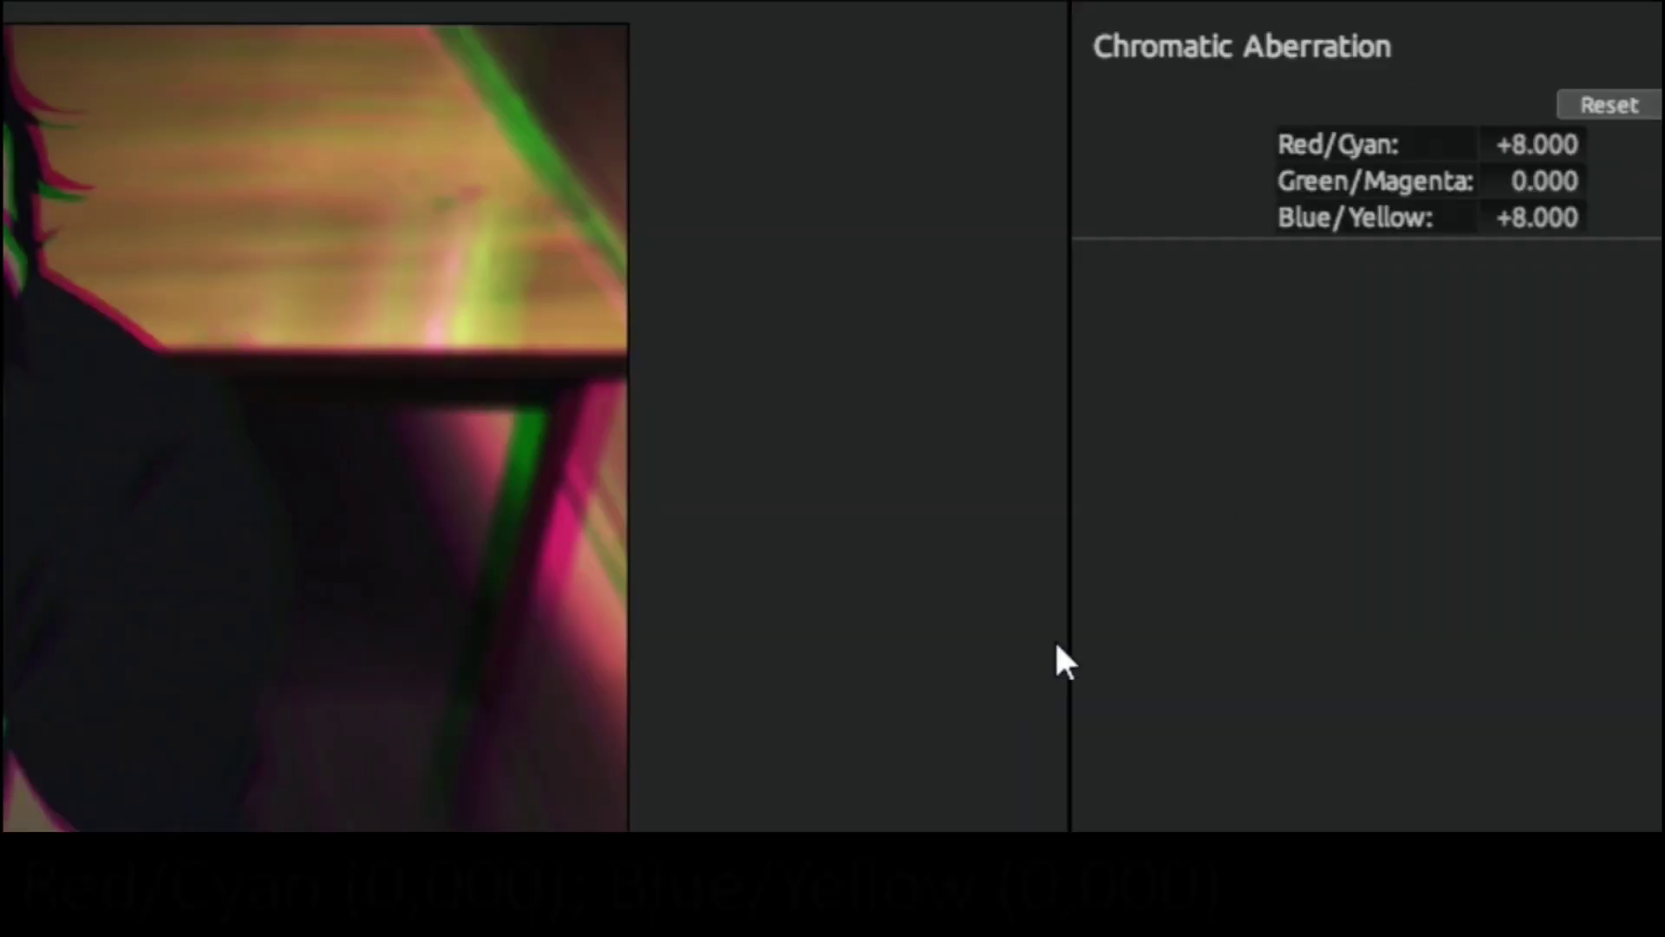
pyautogui.doubleClick(1524, 143)
pyautogui.write('0')
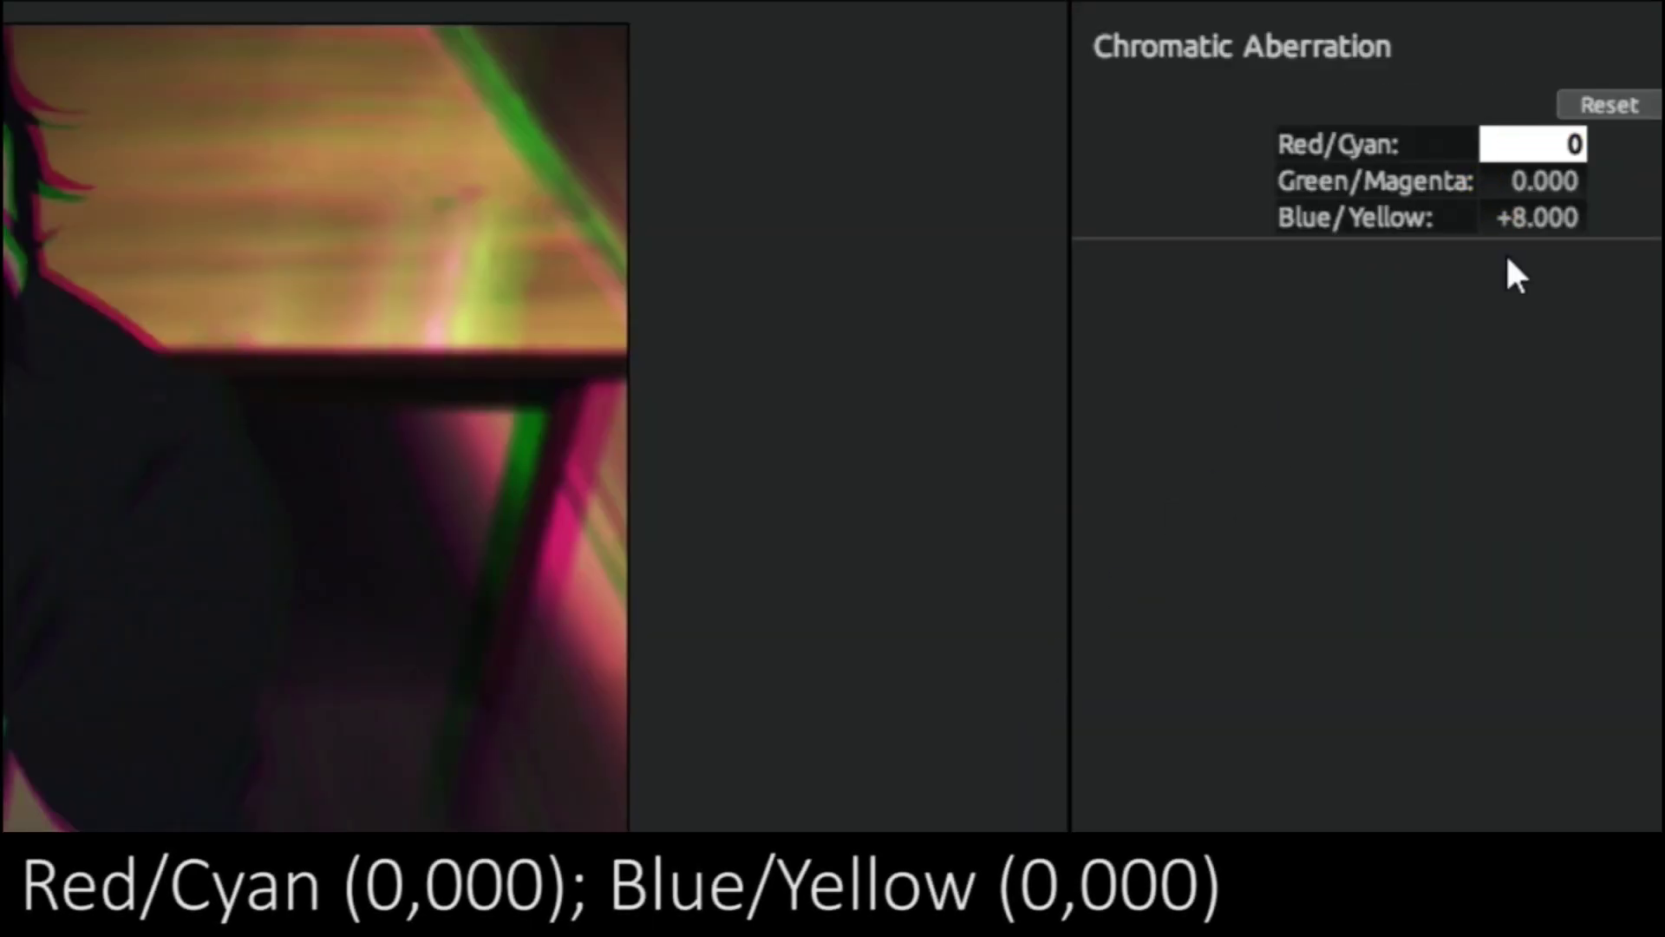
pyautogui.doubleClick(1535, 216)
pyautogui.write('0')
pyautogui.press('Return')
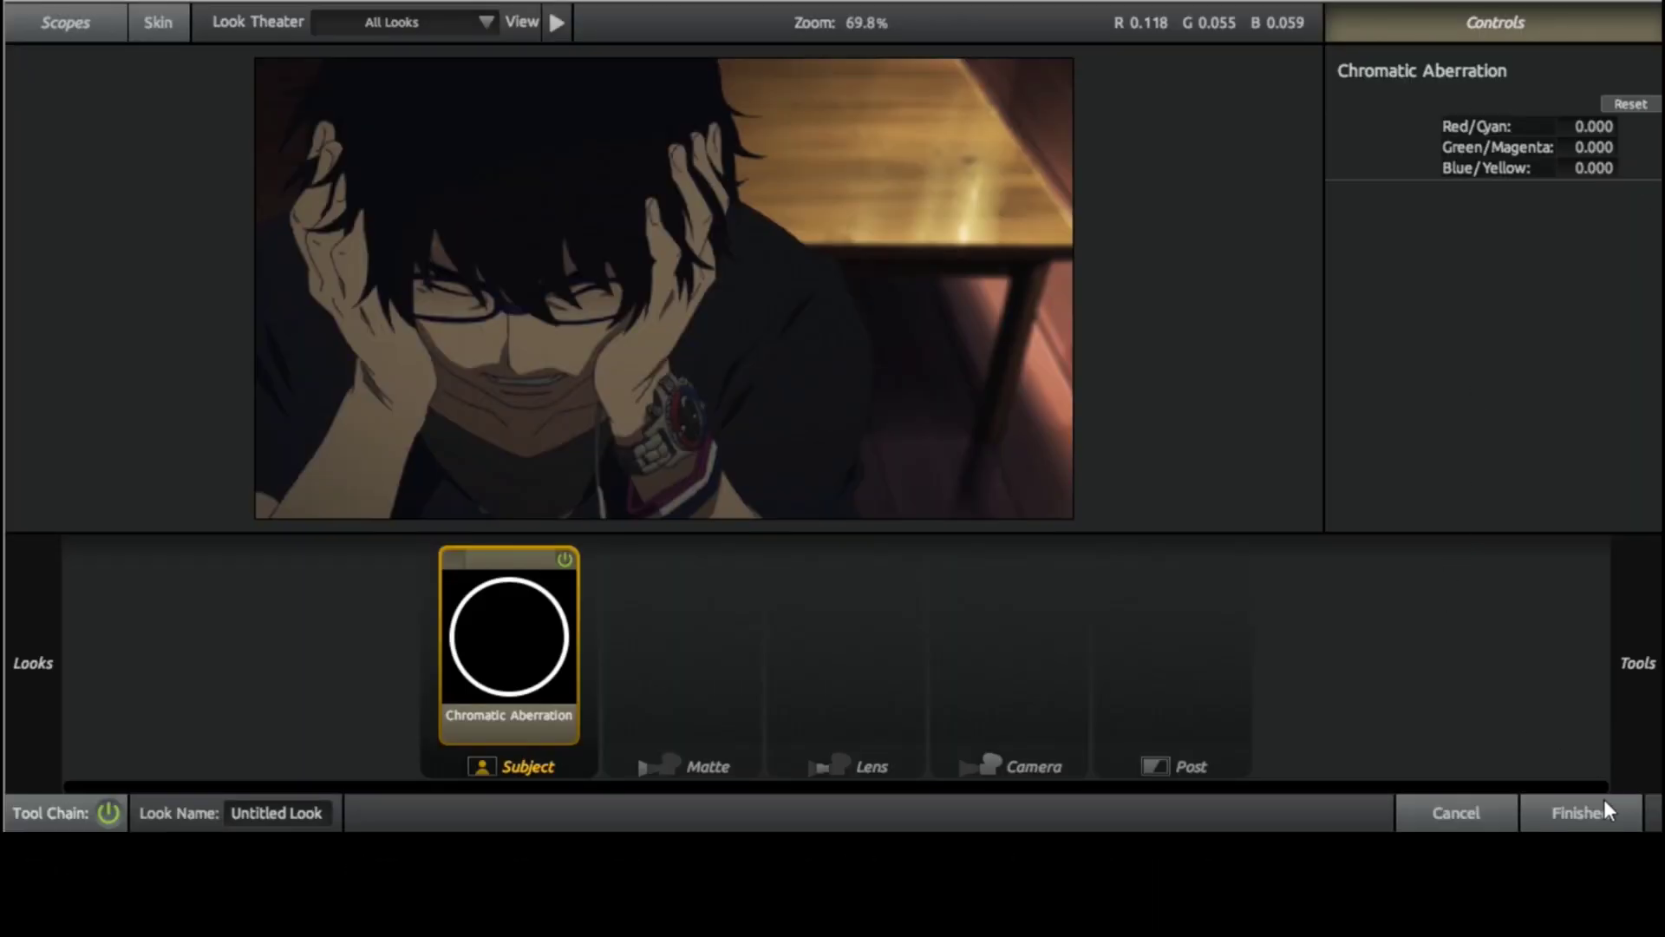
pyautogui.click(1589, 807)
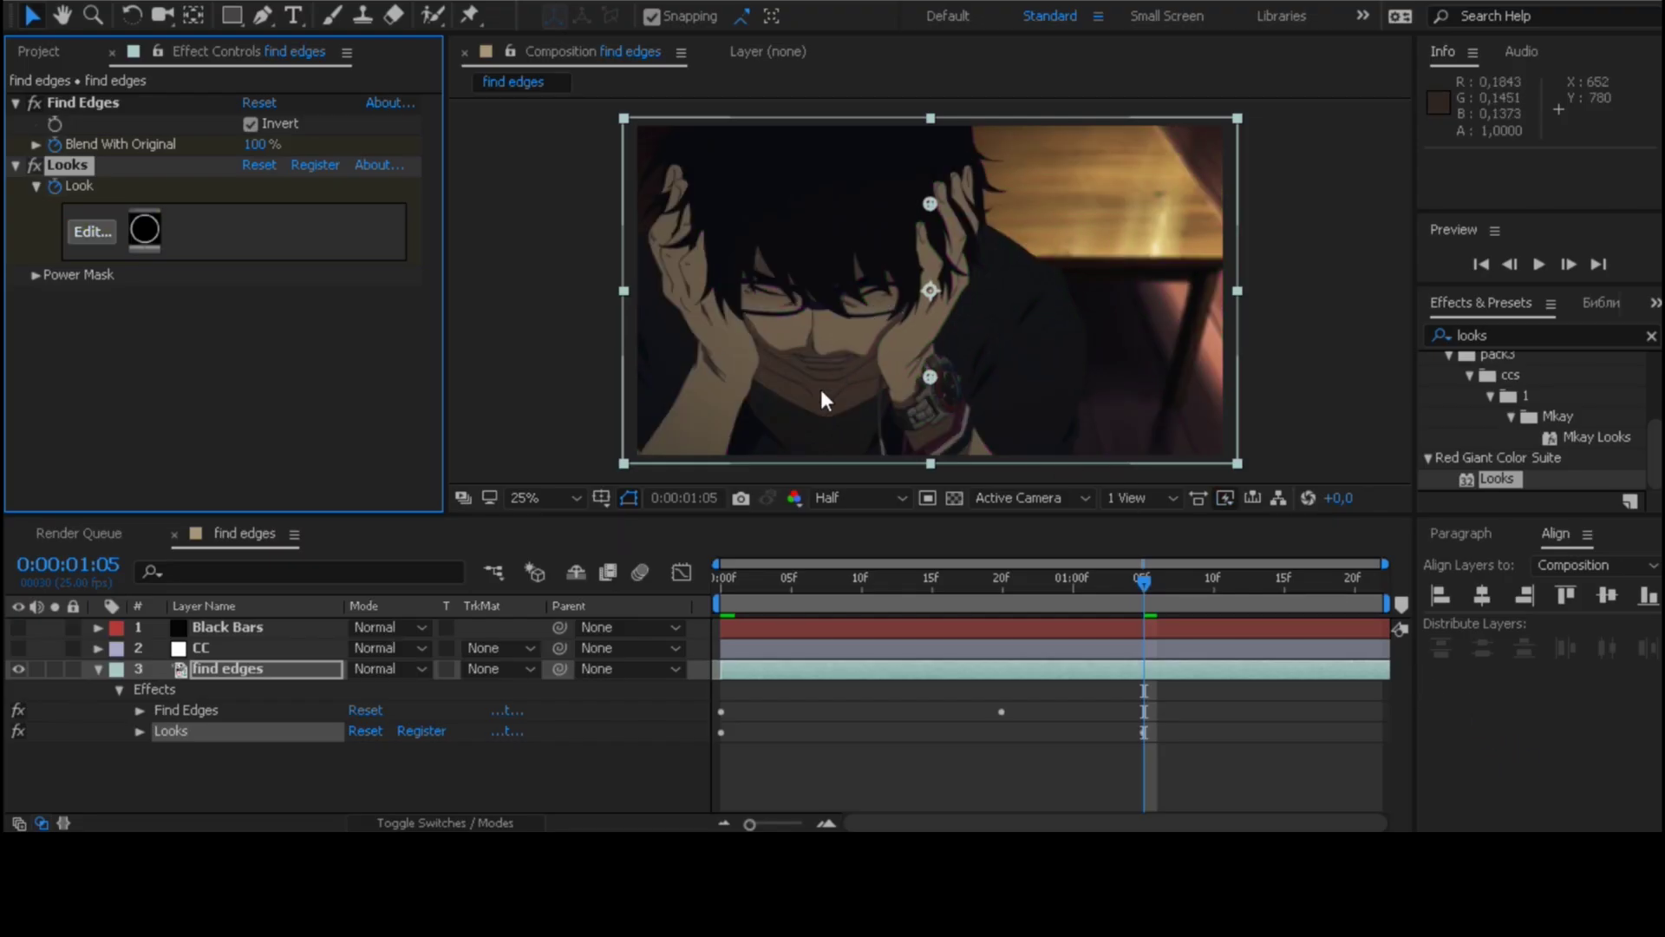
pyautogui.moveTo(1145, 581); pyautogui.dragTo(678, 604)
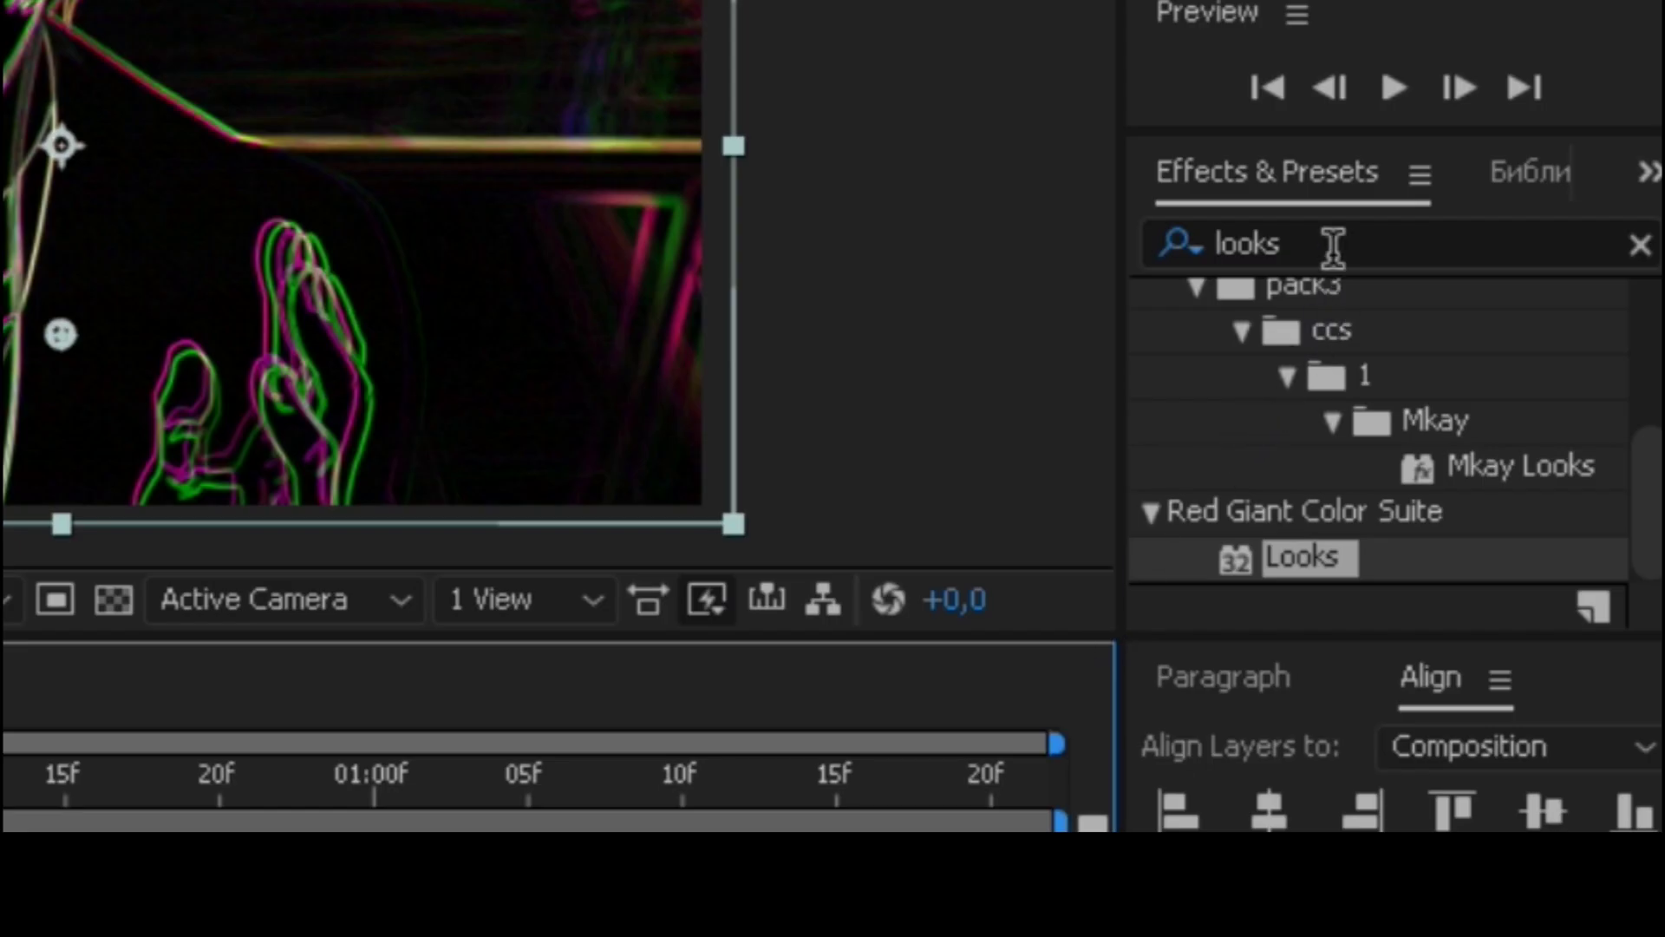
# Search 'turbulent' and apply Turbulent Displace to the find edges layer.
pyautogui.moveTo(1510, 337); pyautogui.dragTo(1405, 339)
pyautogui.write('tur')
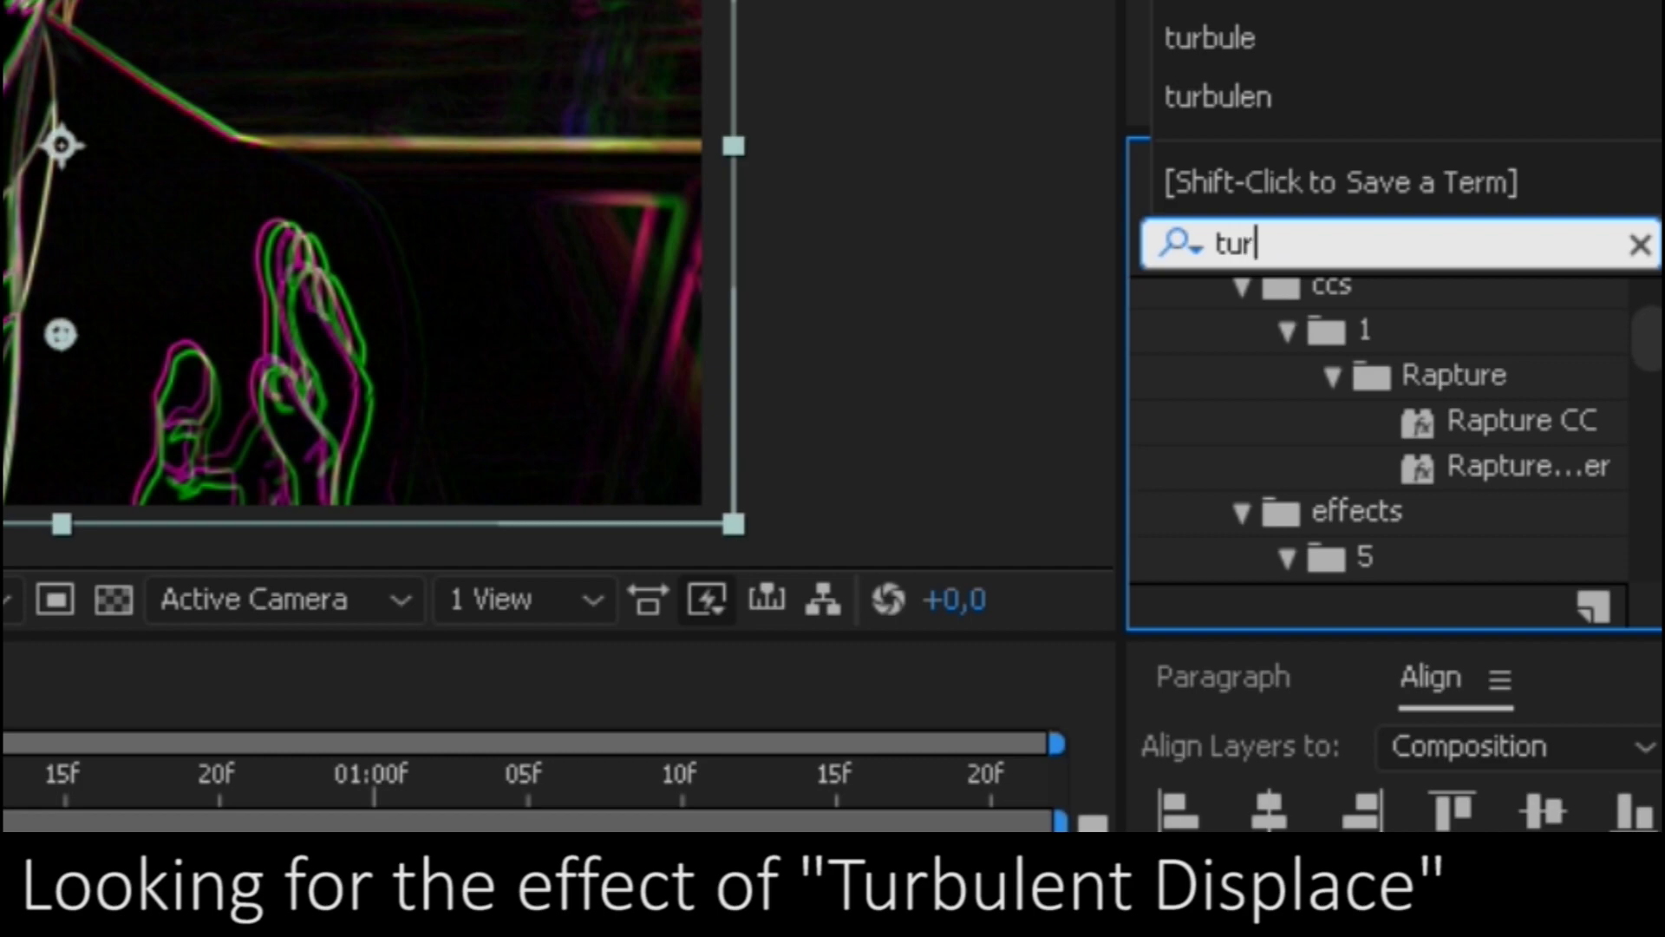
pyautogui.write('bulent')
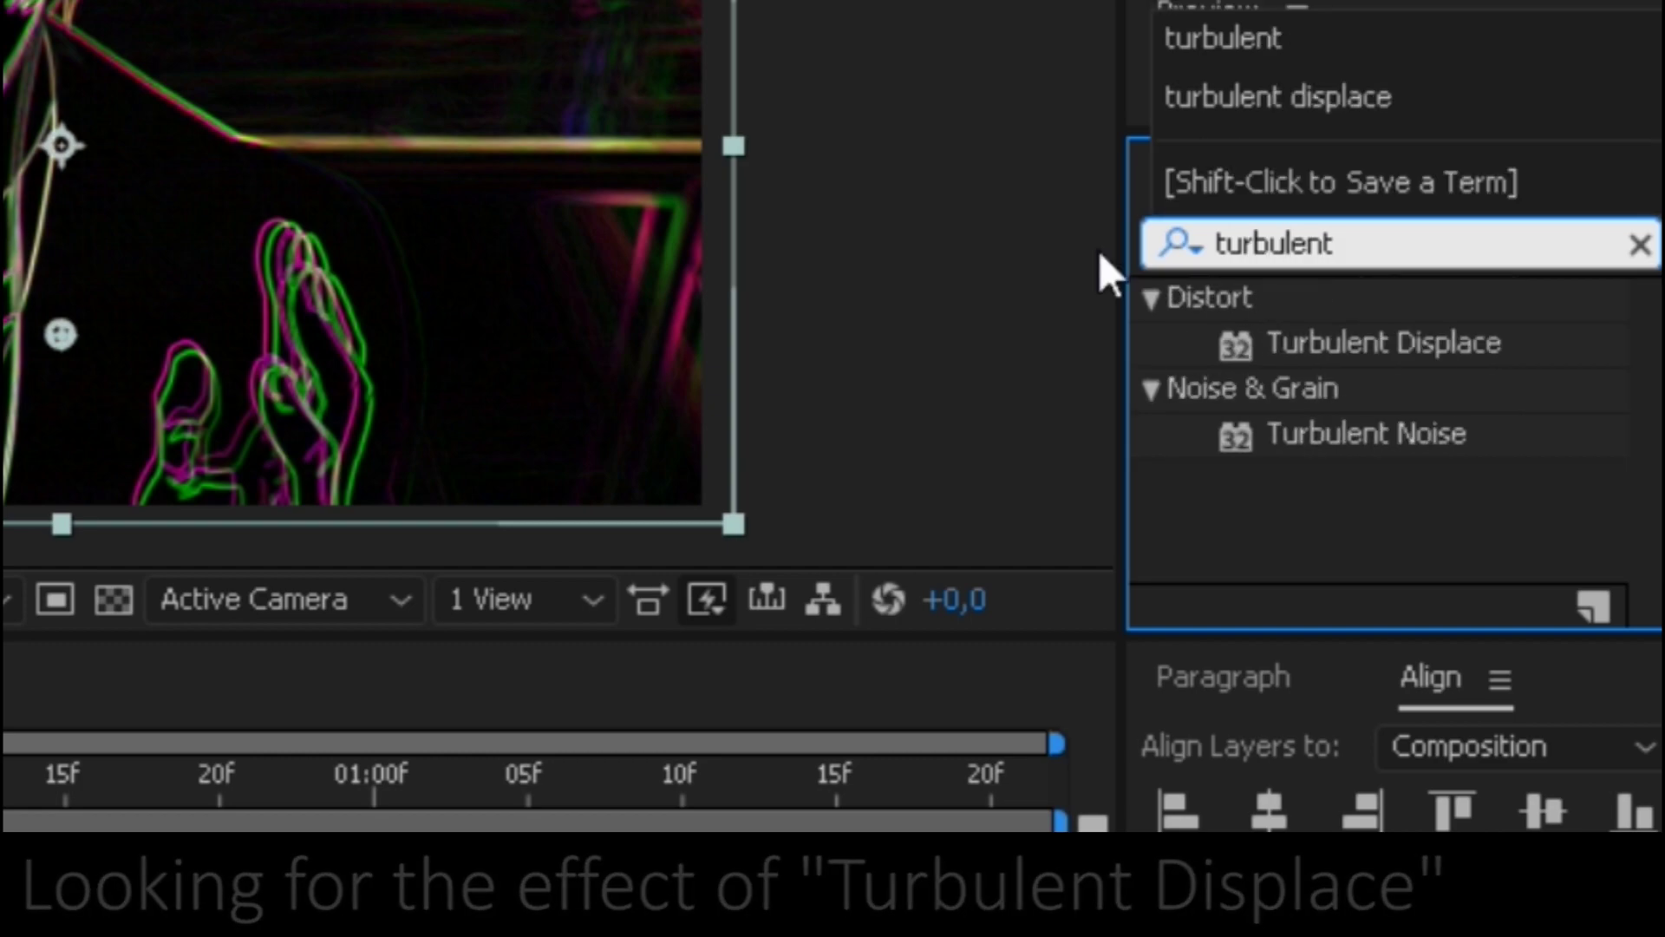
pyautogui.moveTo(1319, 338)
pyautogui.mouseDown()
pyautogui.moveTo(475, 709)
pyautogui.moveTo(284, 668)
pyautogui.mouseUp()
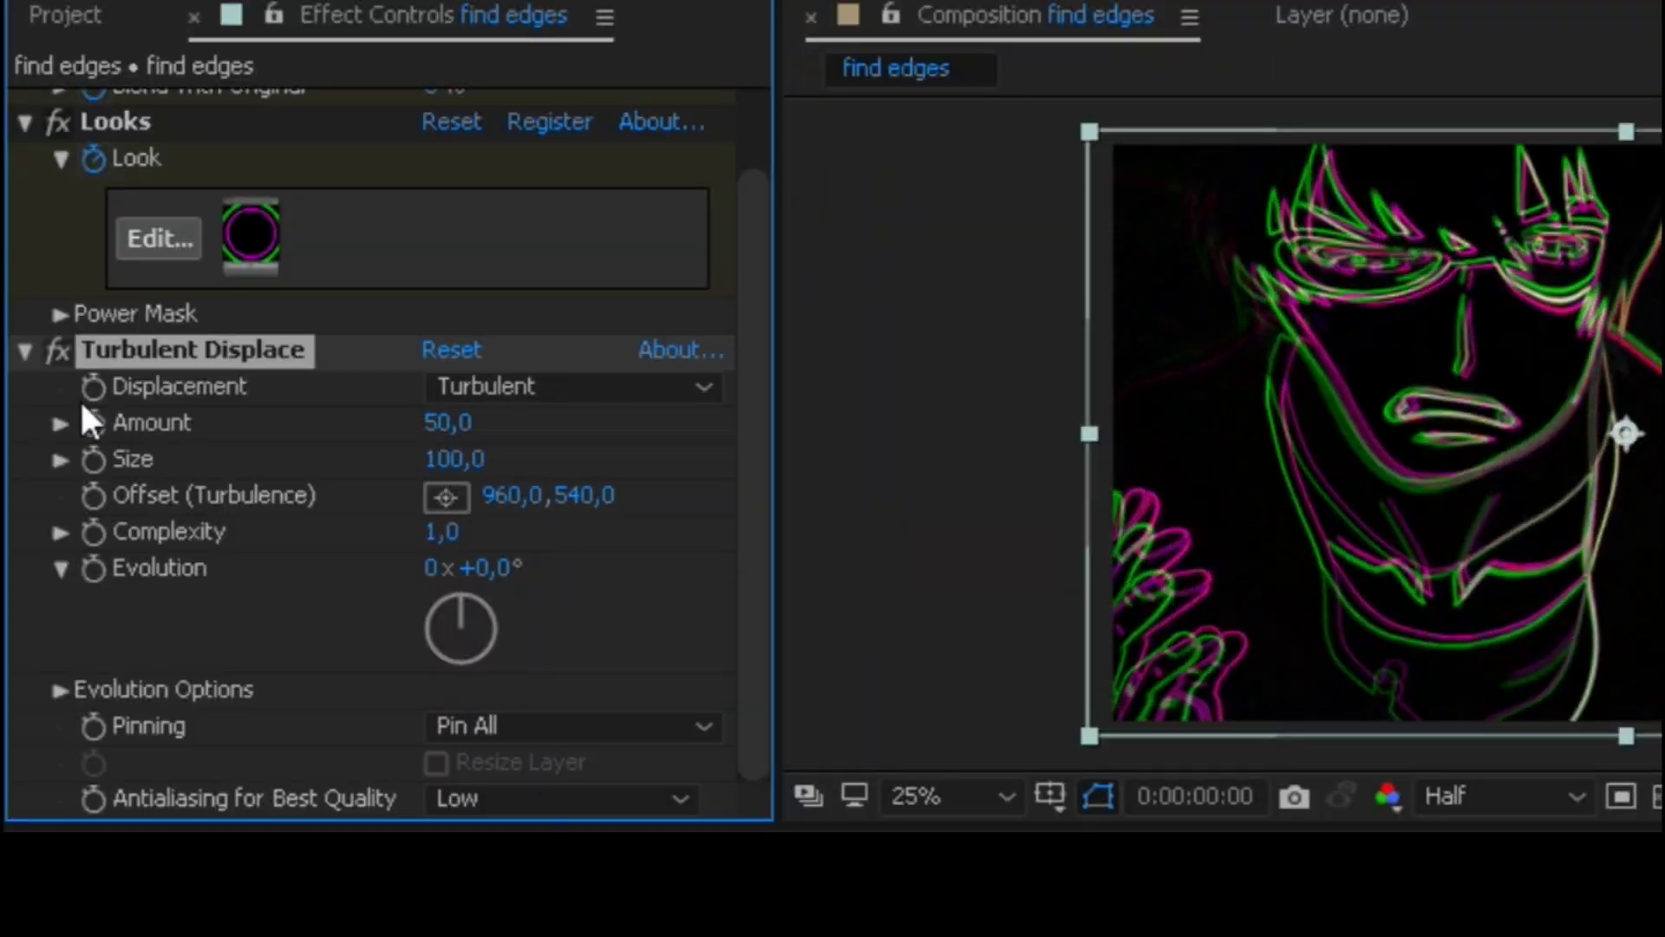
# Keyframe Turbulent Displace Amount from 50 at frame 0 to 0 at frame 20.
pyautogui.click(90, 417)
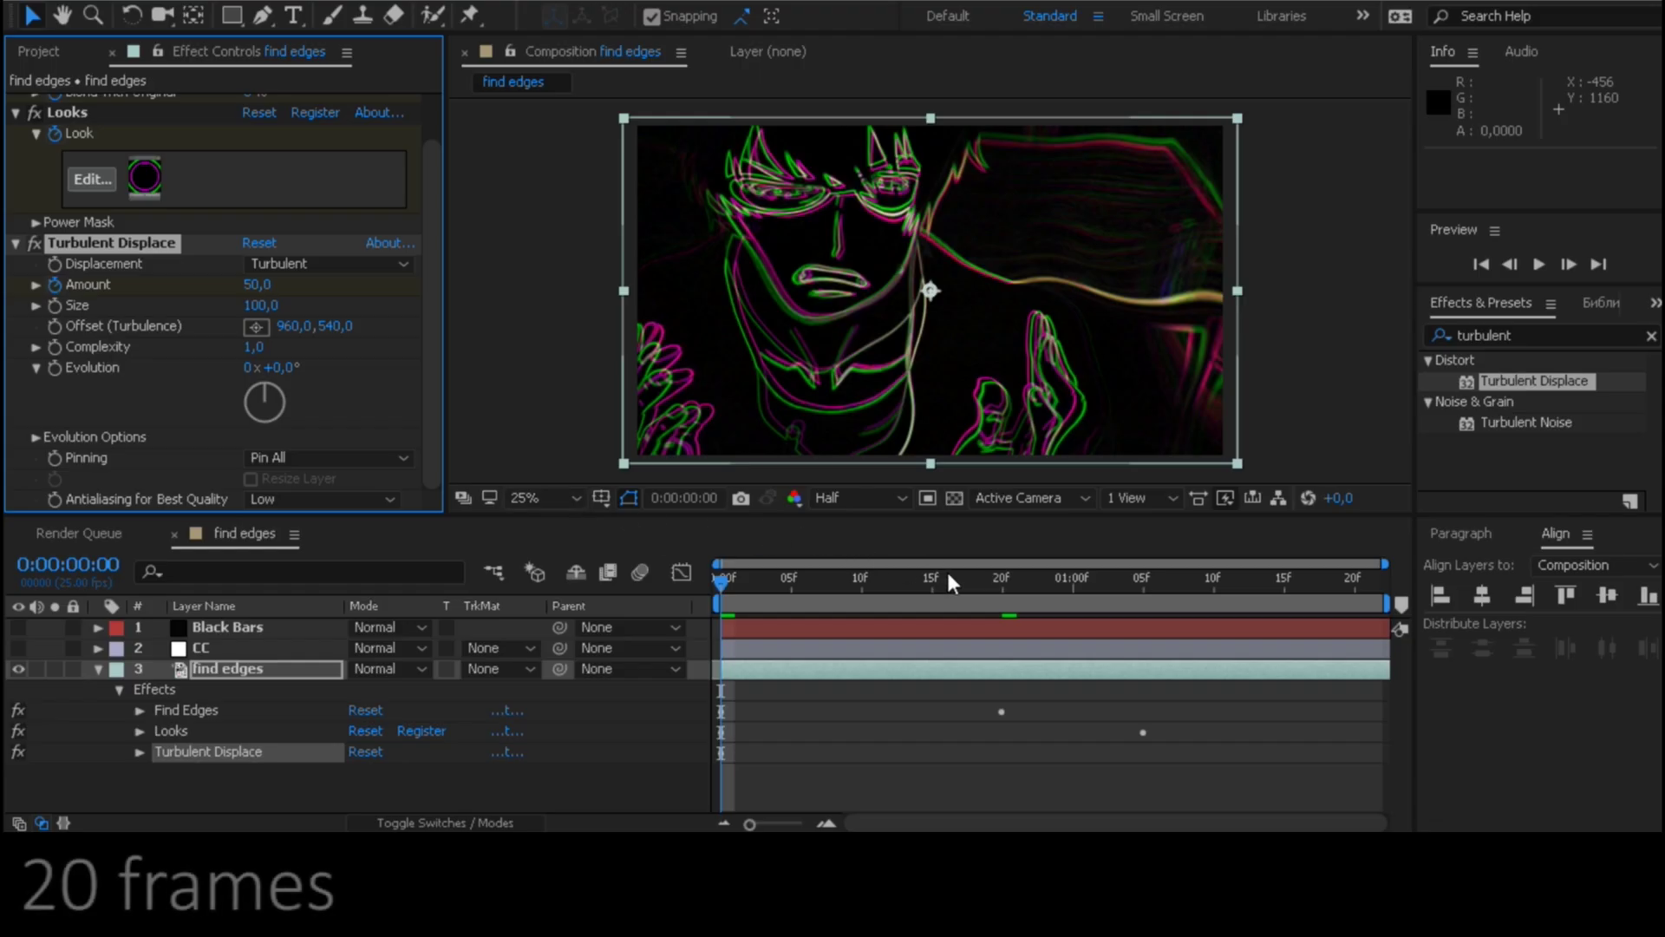
pyautogui.moveTo(940, 576); pyautogui.dragTo(1002, 576)
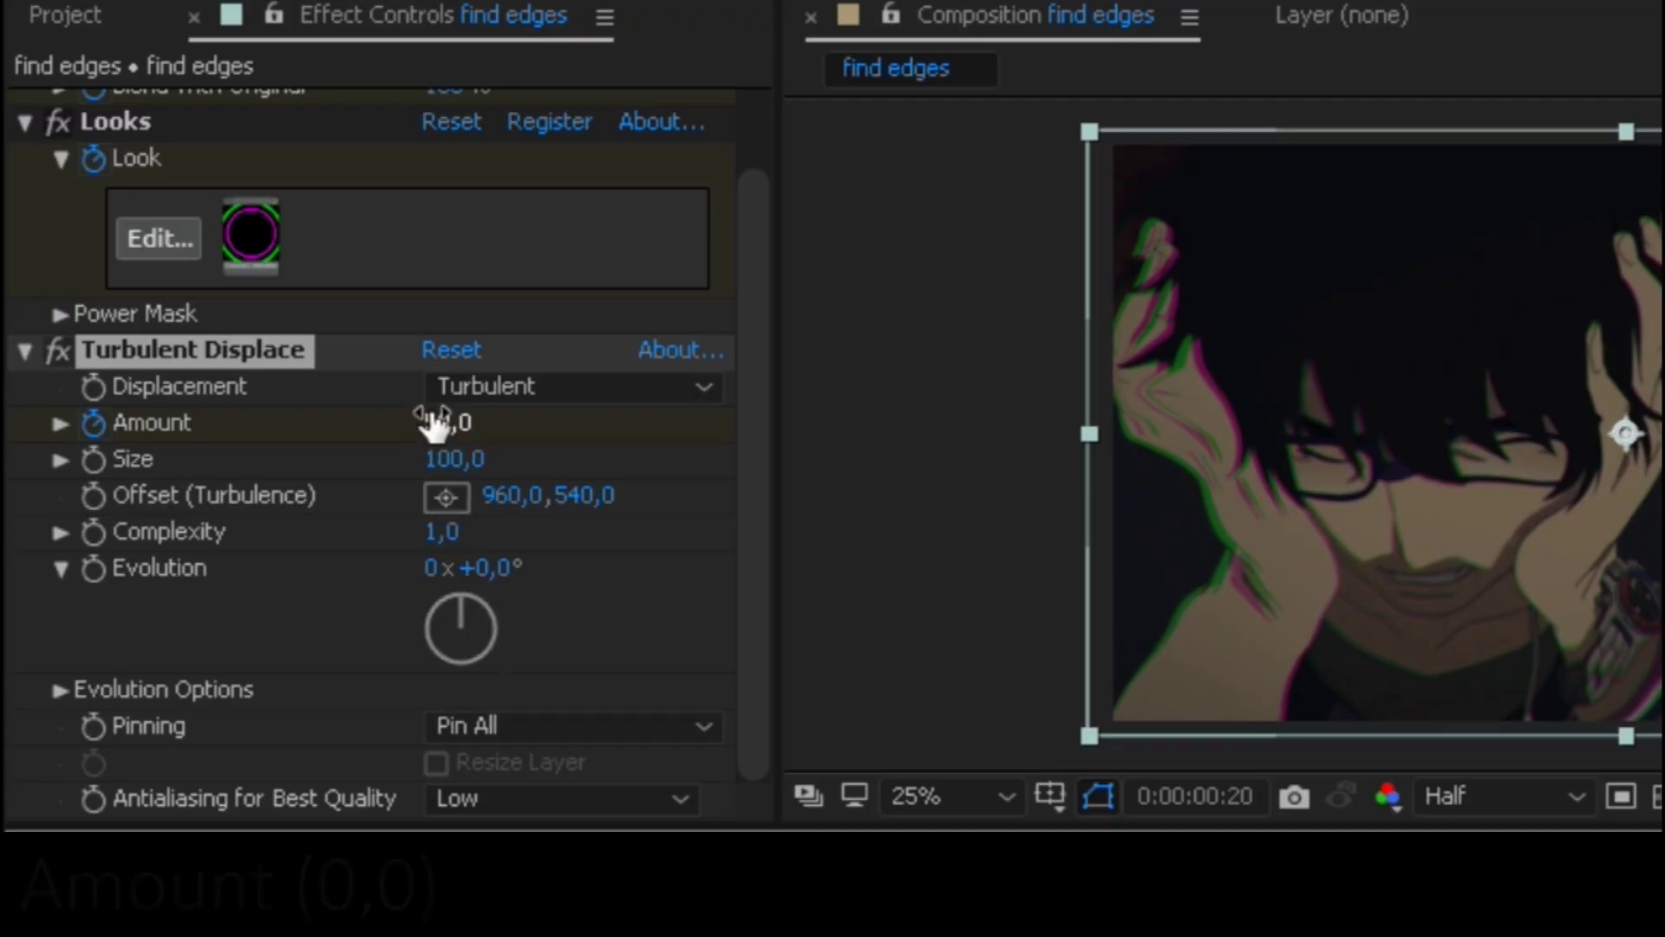
pyautogui.click(436, 422)
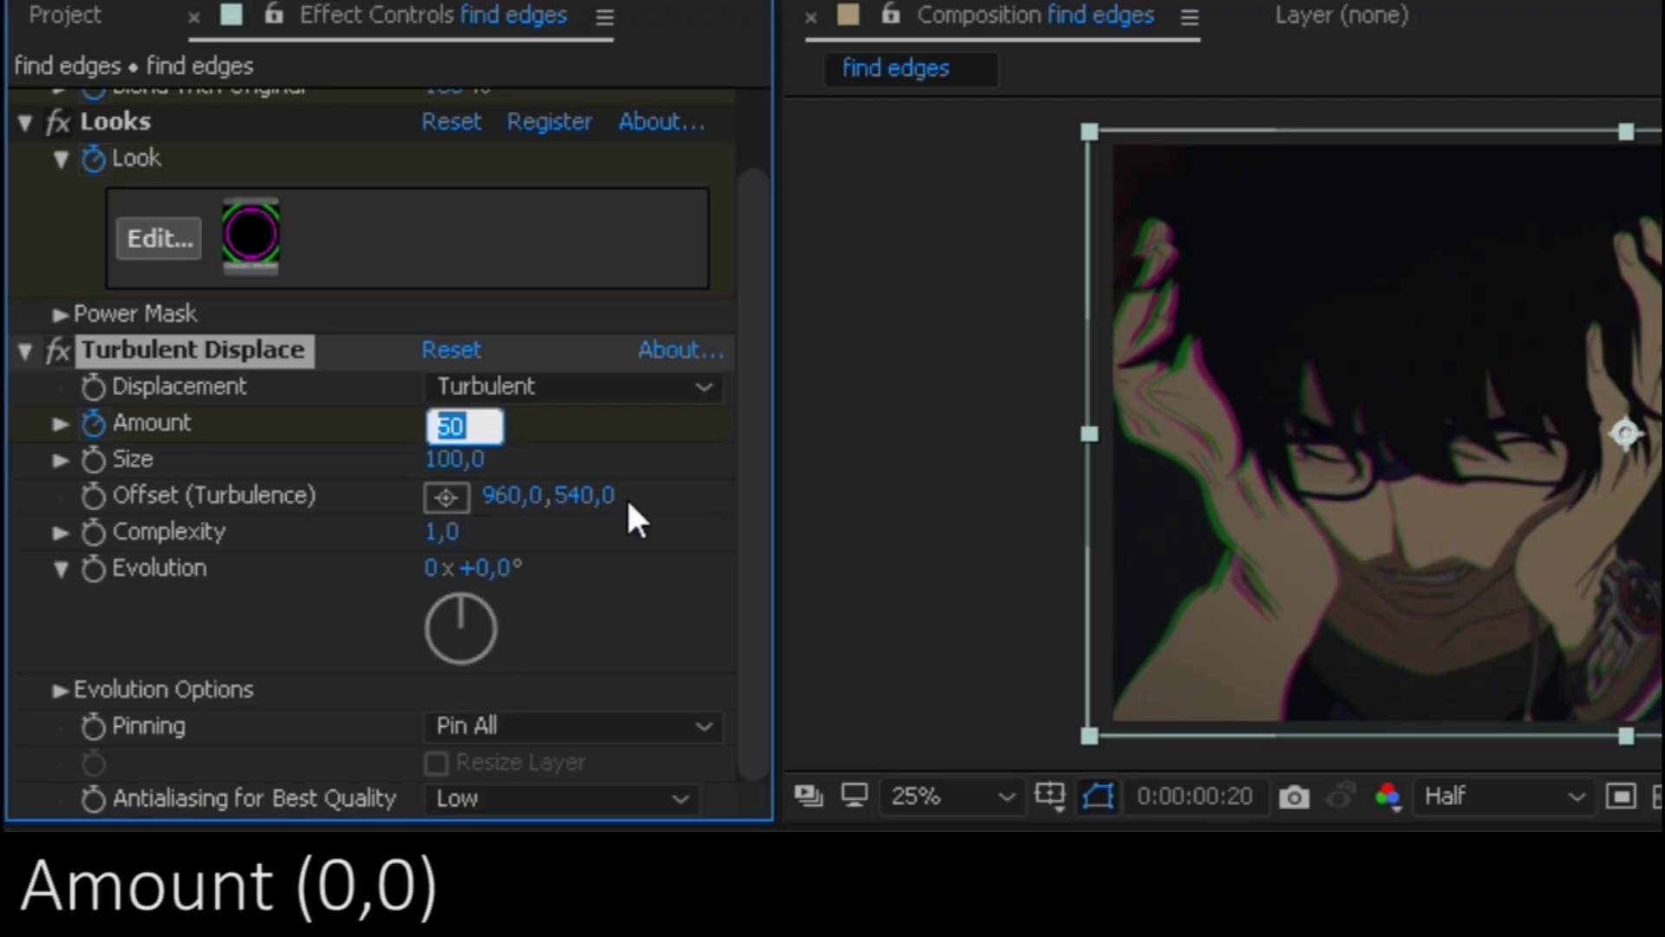
pyautogui.write('0')
pyautogui.click(646, 546)
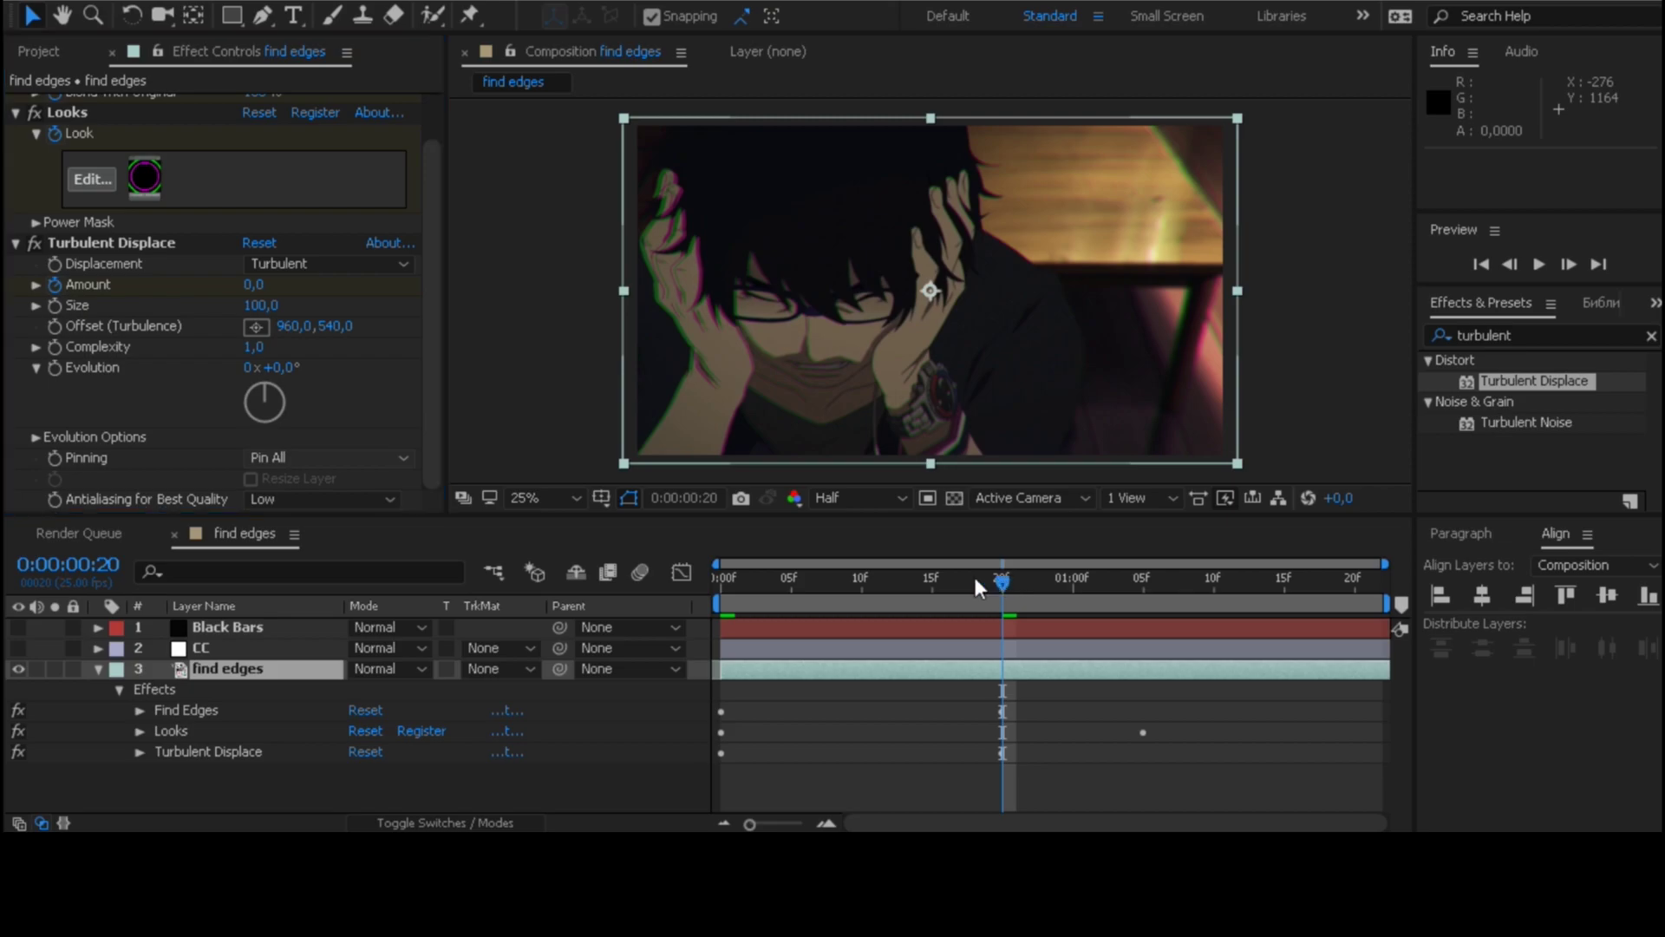
pyautogui.moveTo(973, 574); pyautogui.dragTo(704, 580)
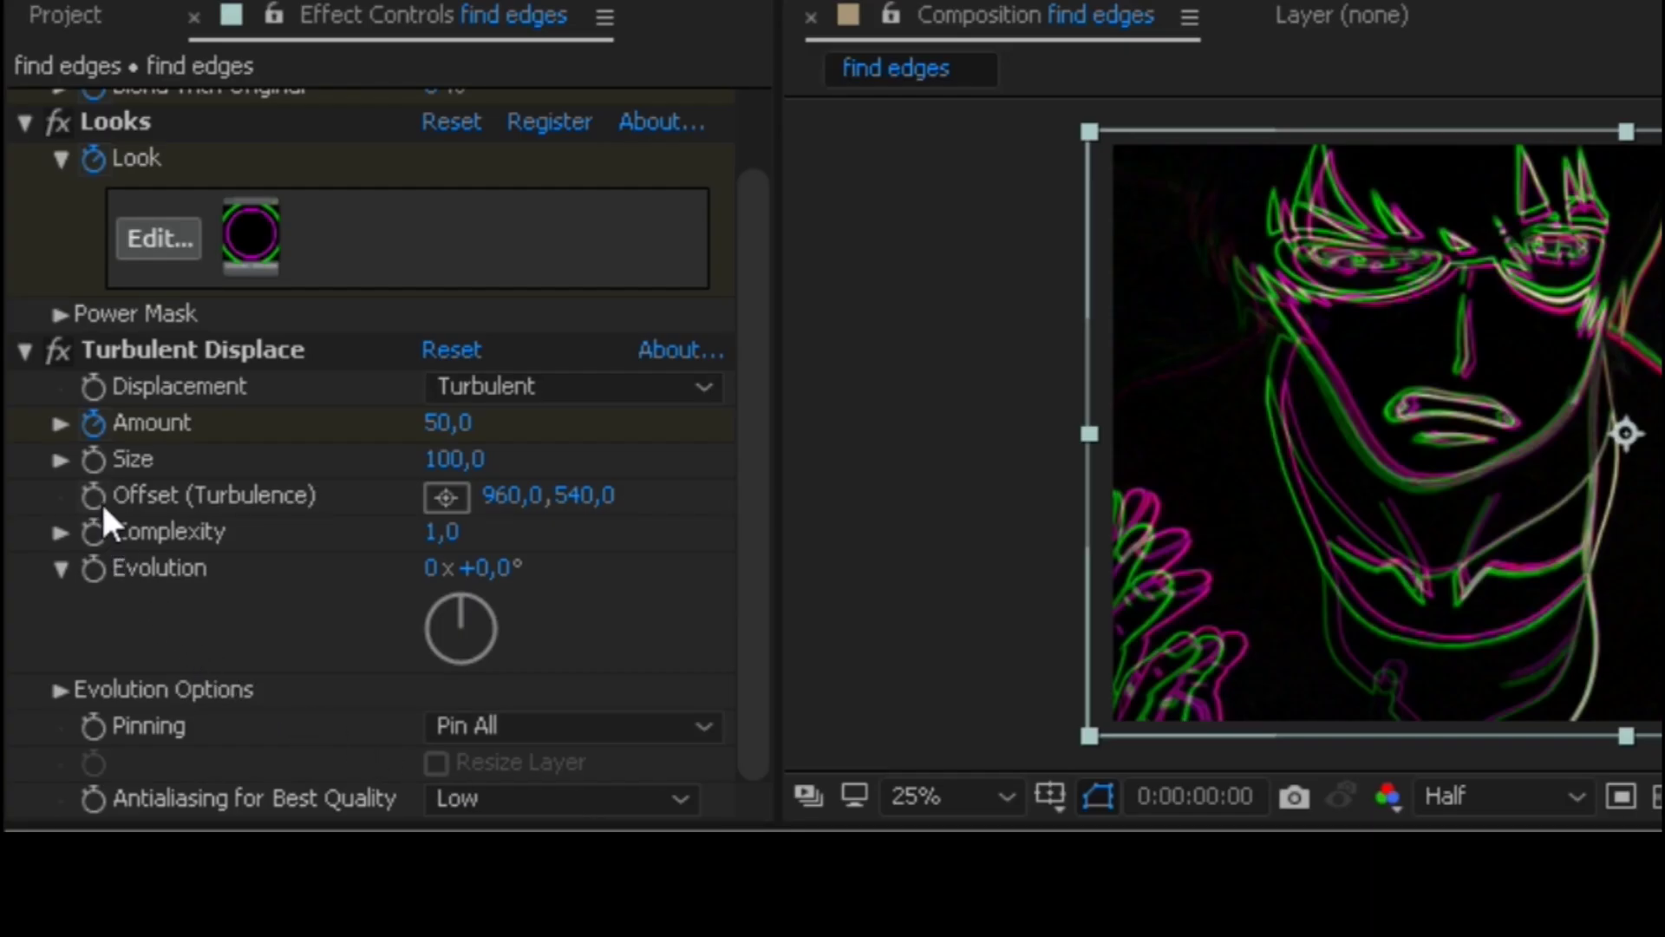
# Keyframe Evolution from 1x at frame 0 to 0x at frame 20.
pyautogui.click(93, 568)
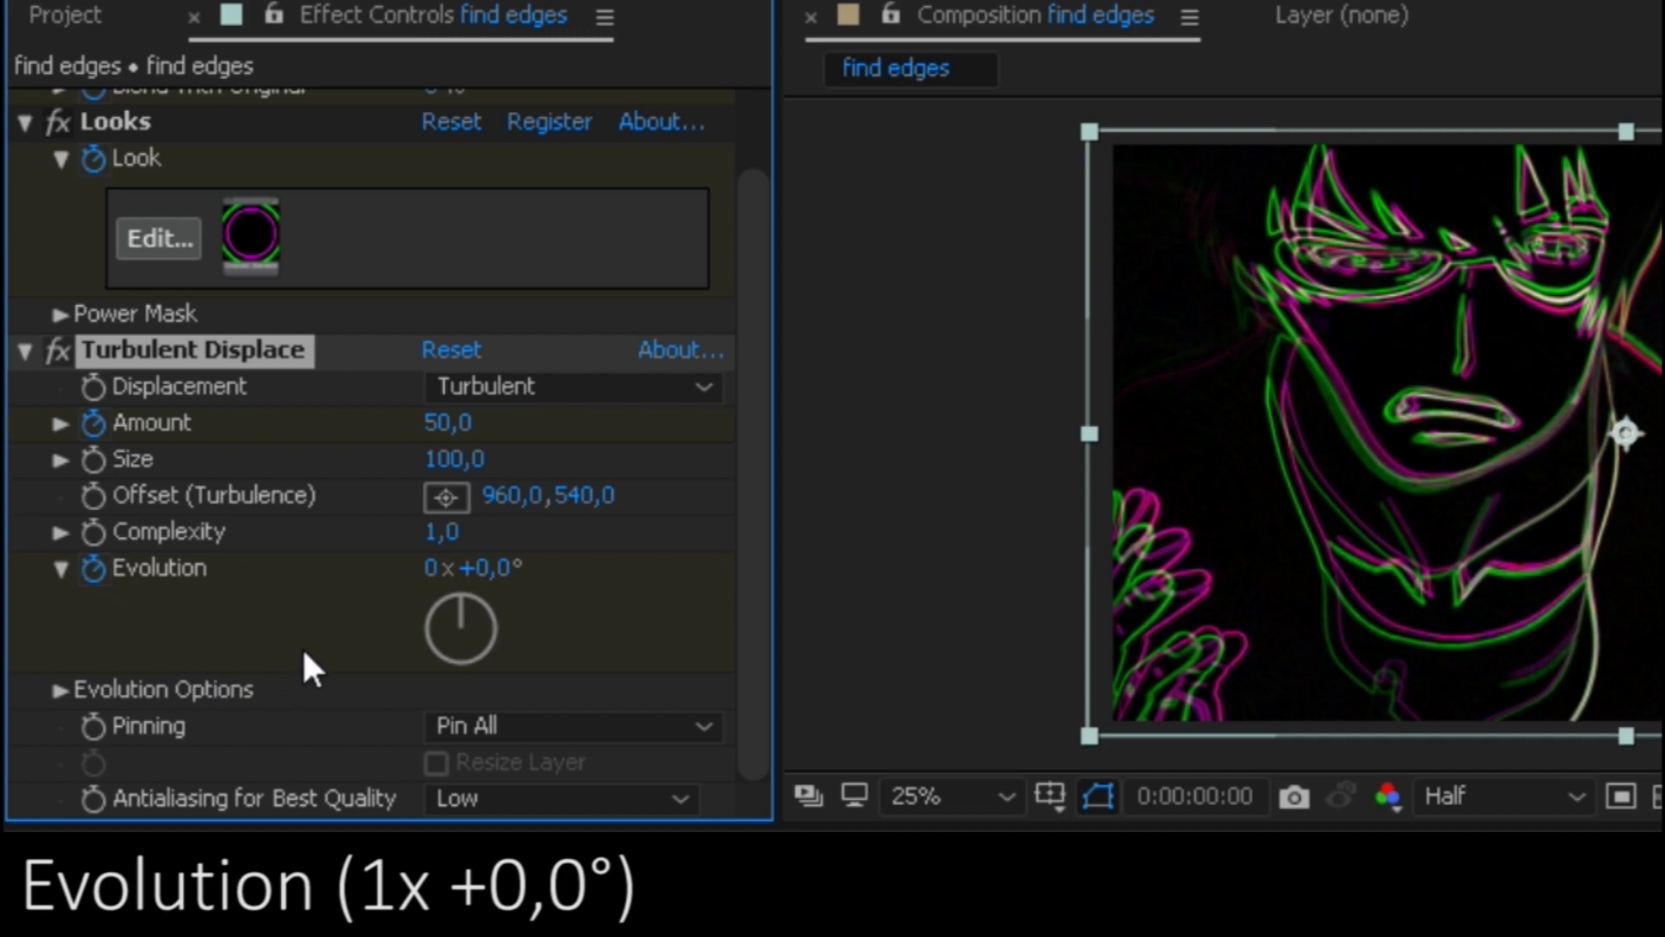
pyautogui.write('1')
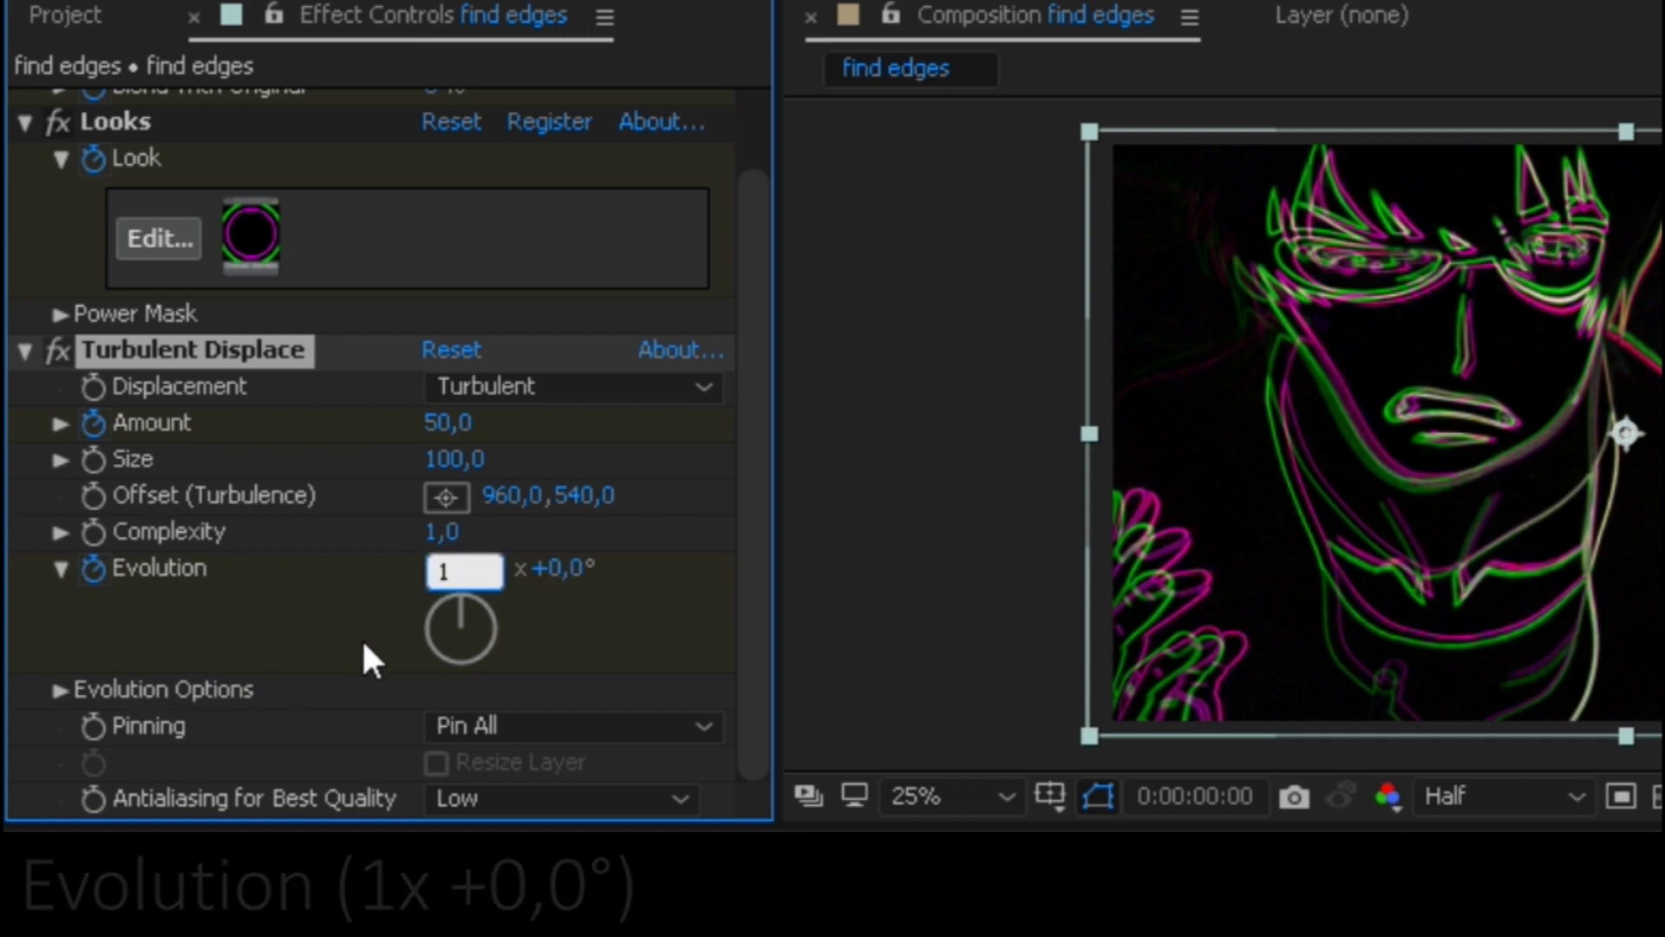
pyautogui.moveTo(732, 577); pyautogui.dragTo(1006, 586)
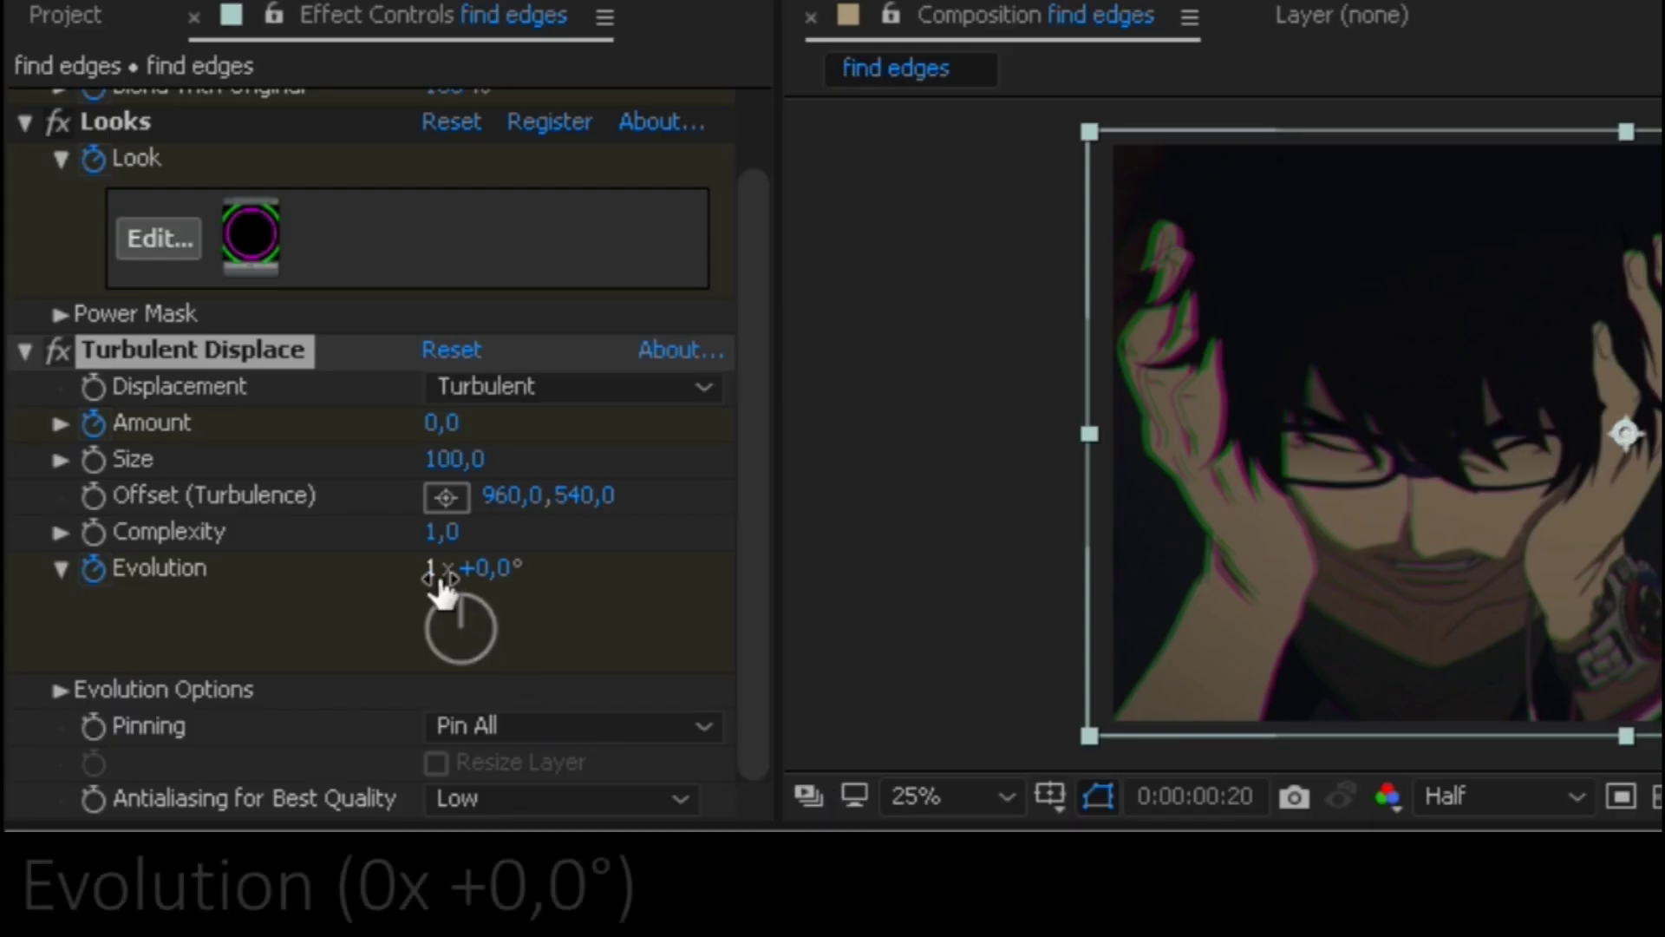
pyautogui.click(250, 369)
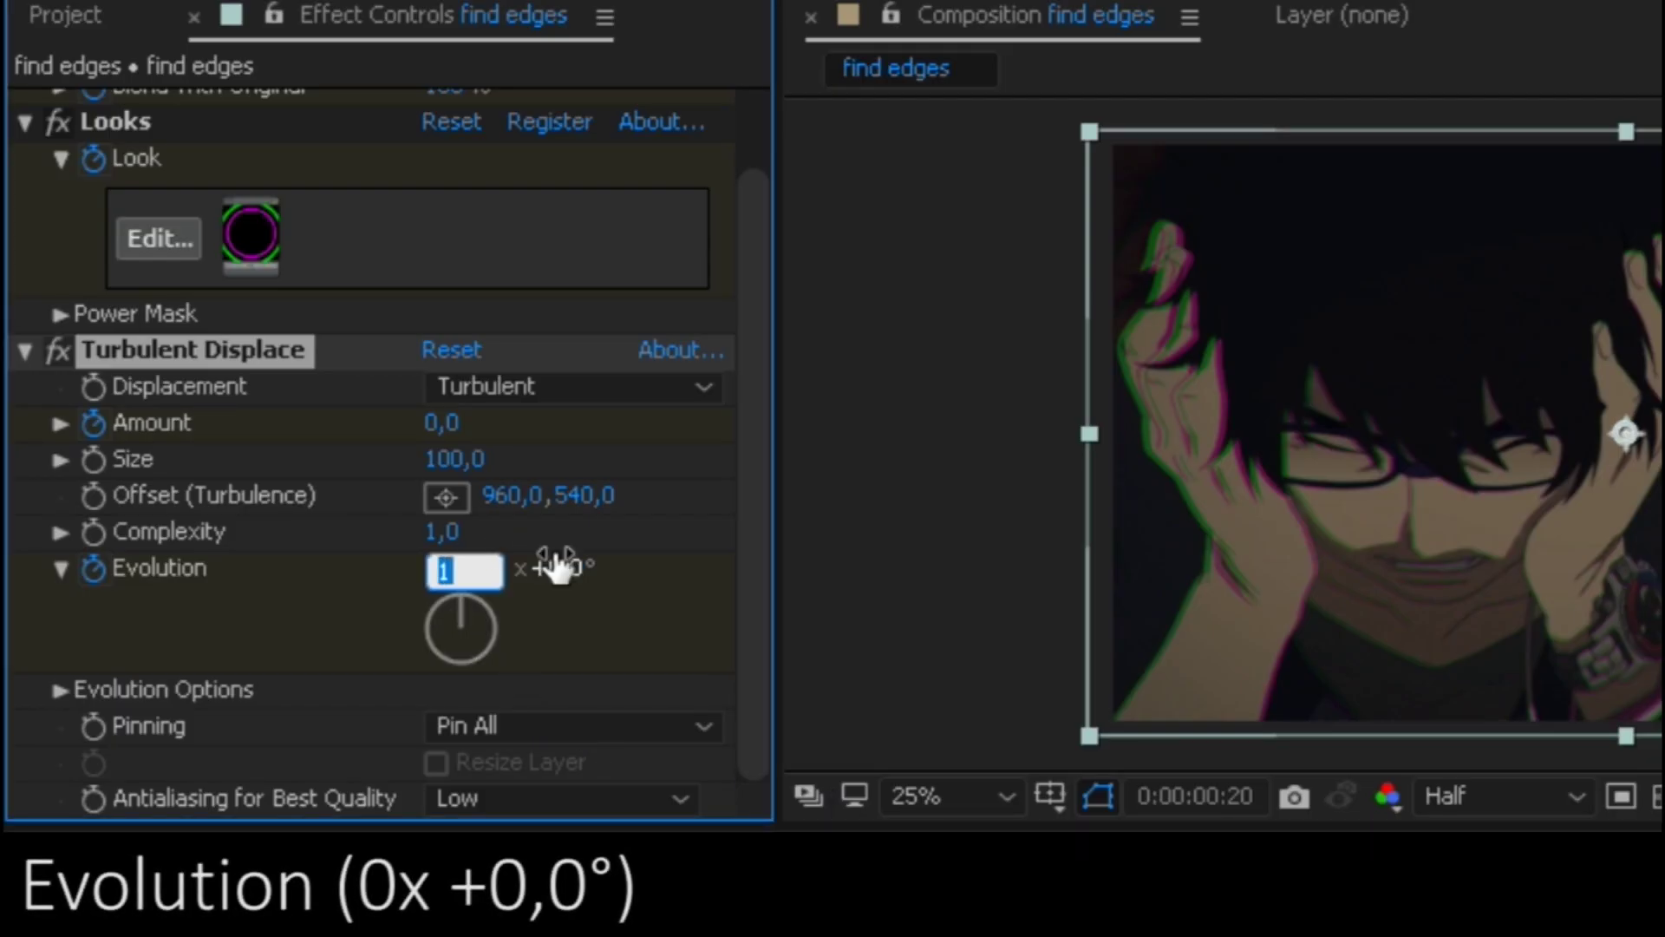
pyautogui.click(626, 611)
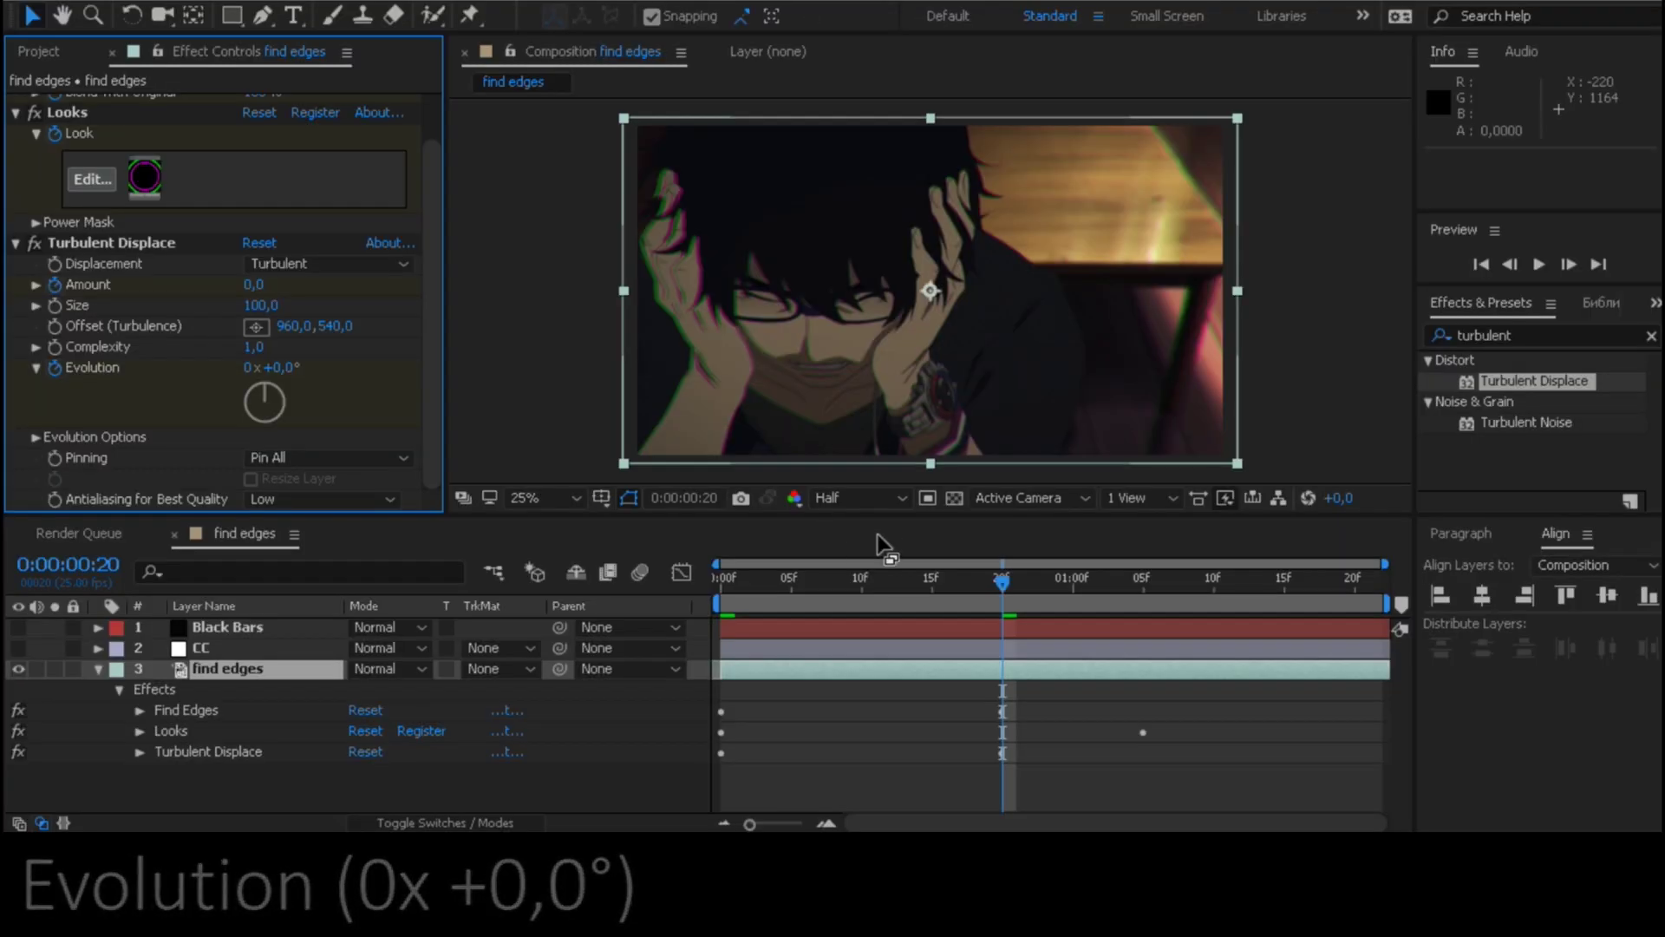
pyautogui.moveTo(996, 581); pyautogui.dragTo(716, 596)
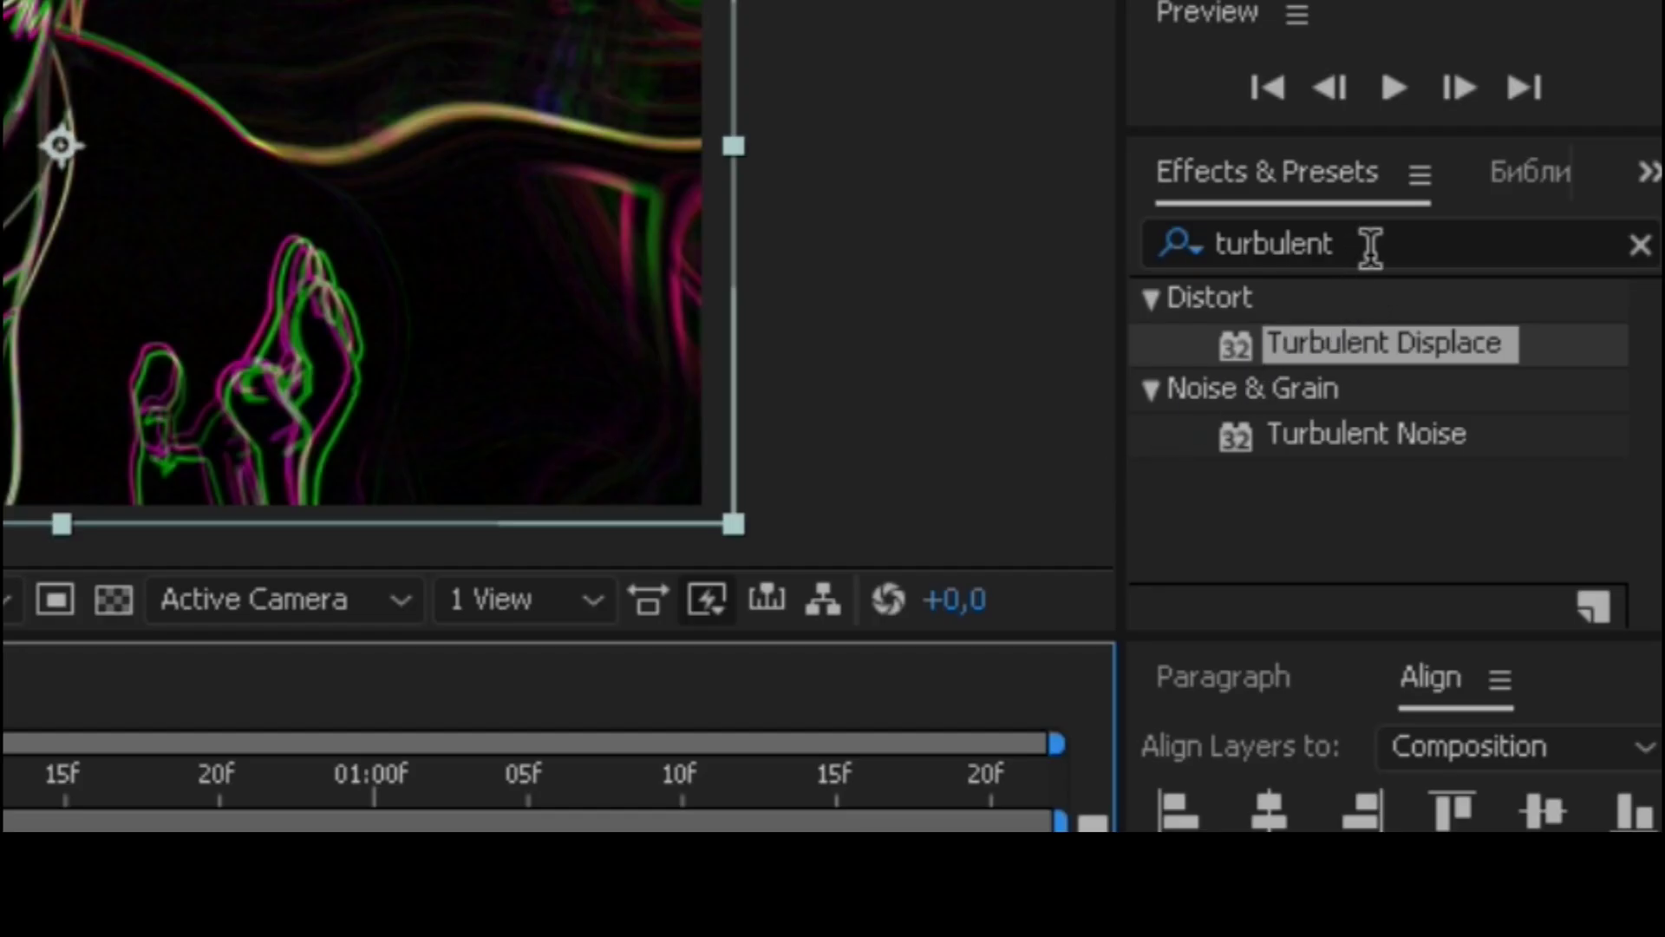
# Search 'camera lens blur' and drop Camera Lens Blur onto the find edges layer.
pyautogui.click(1370, 249)
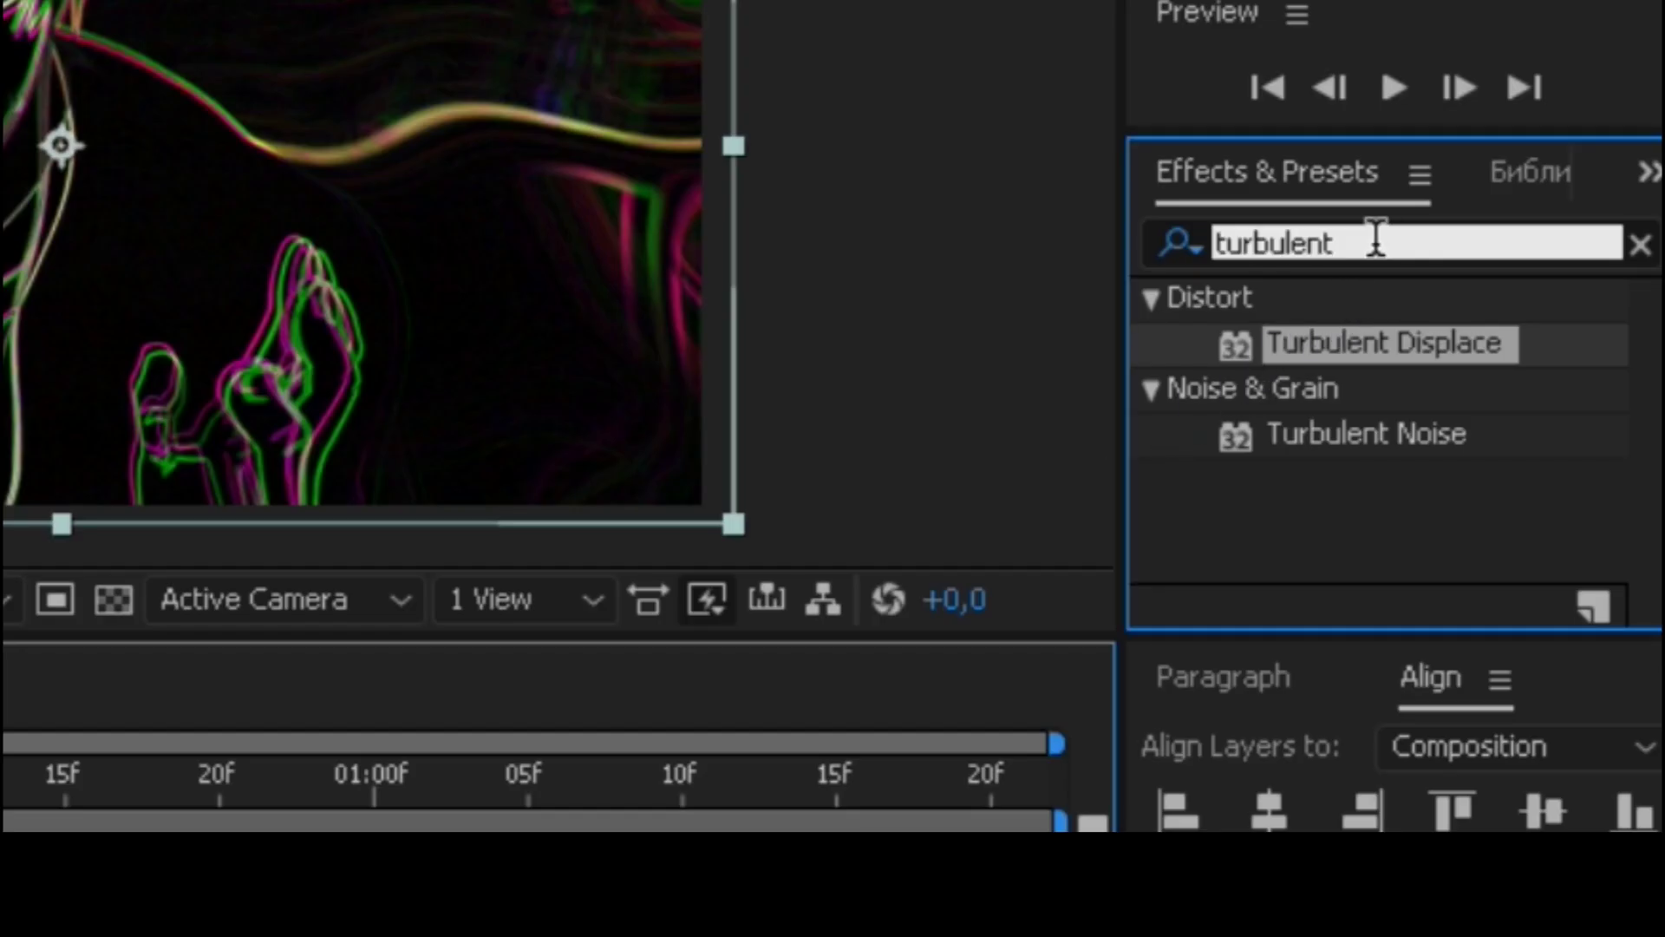
pyautogui.write('cam')
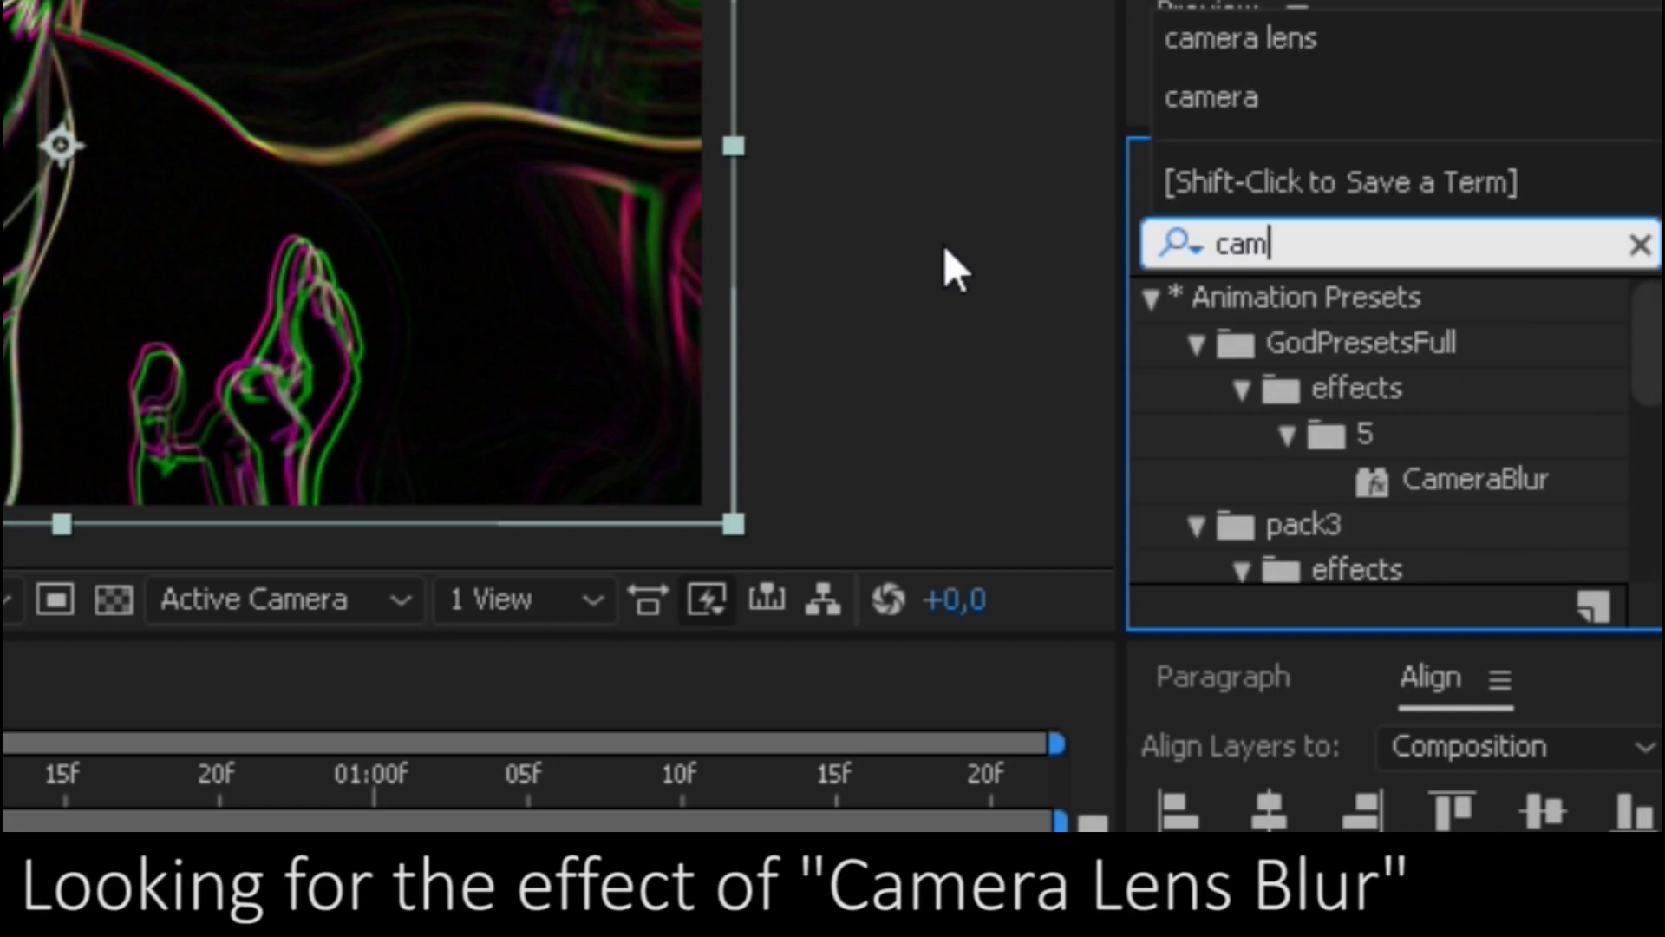
pyautogui.write('era lens ')
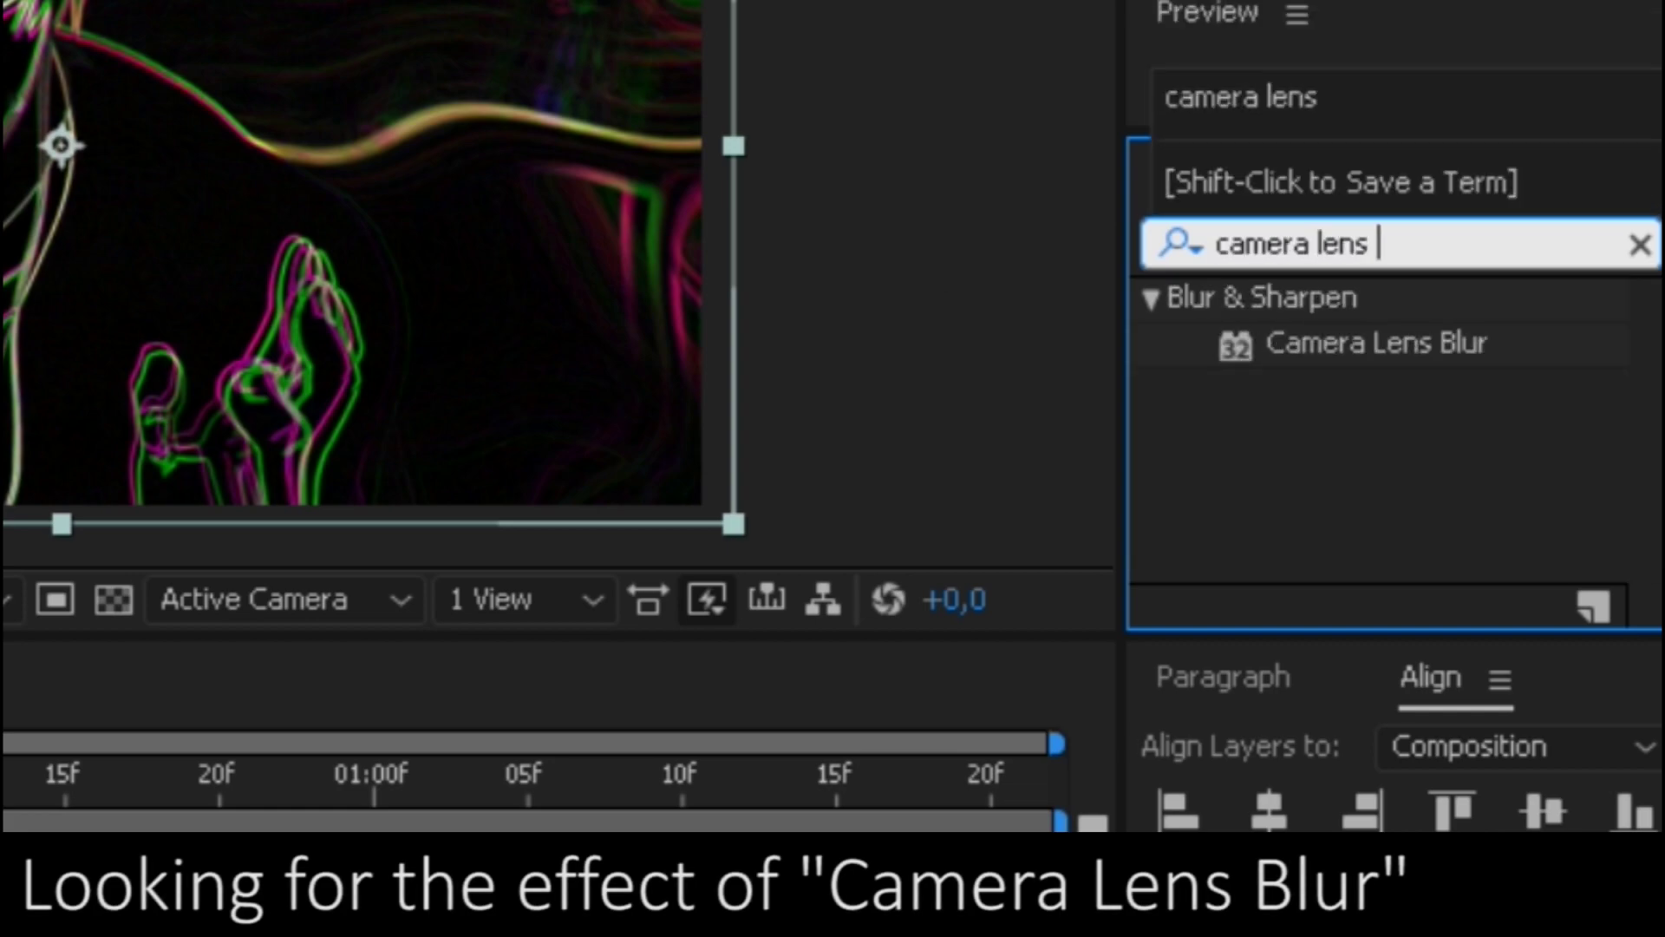
pyautogui.write('blur')
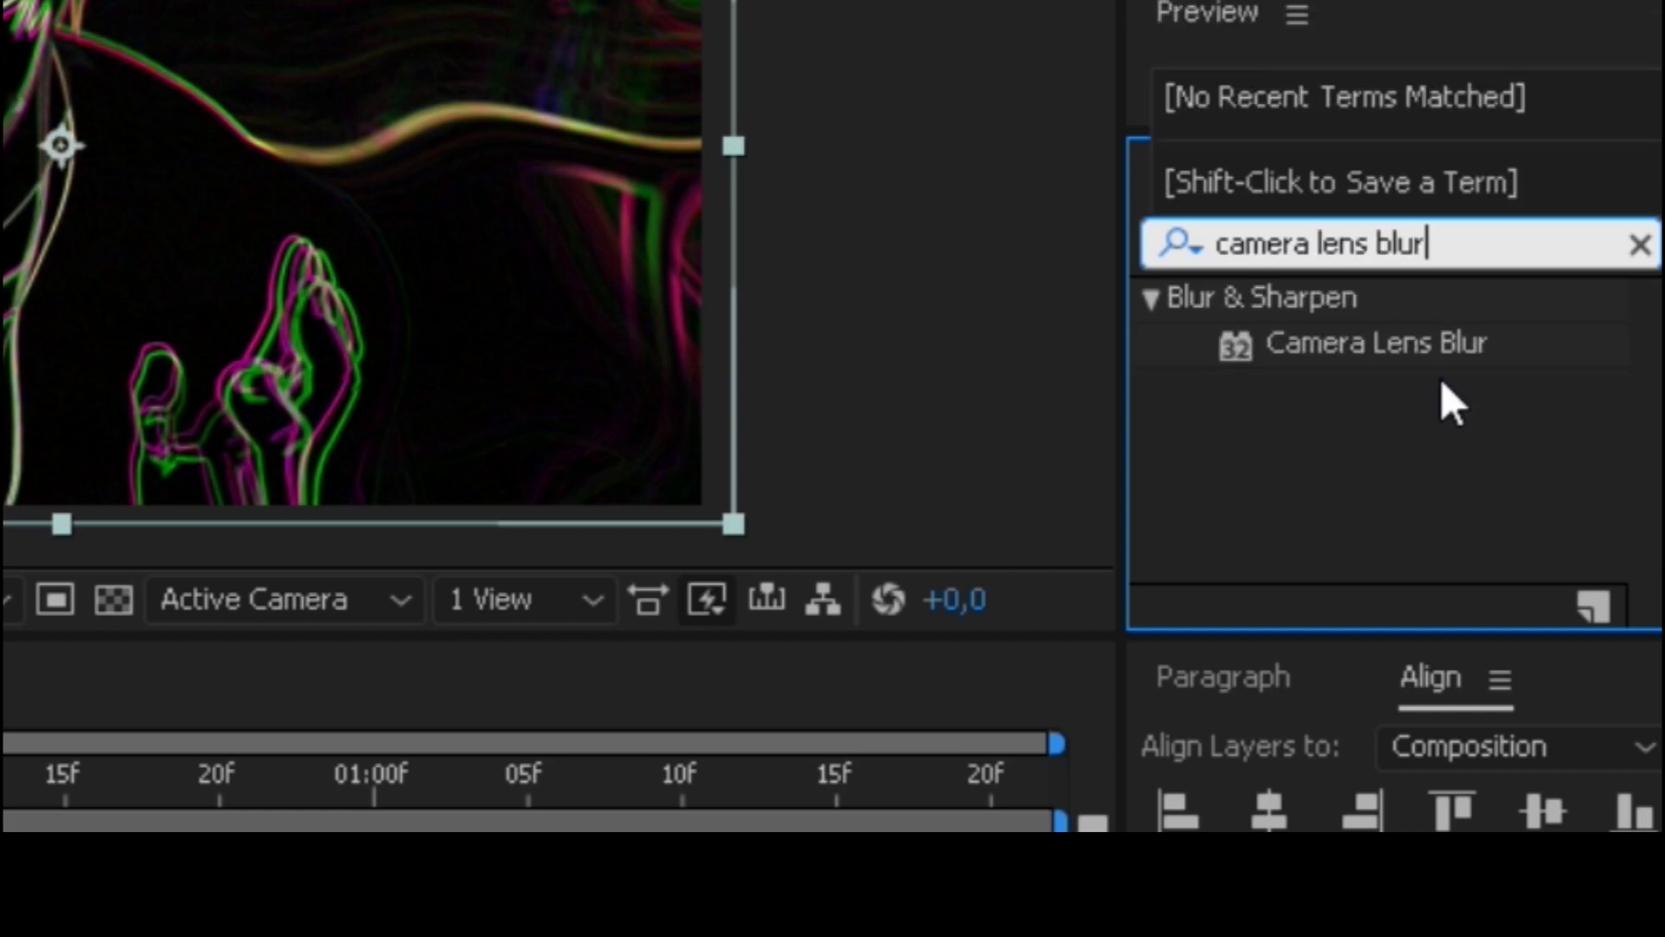
pyautogui.moveTo(1388, 343); pyautogui.dragTo(284, 675)
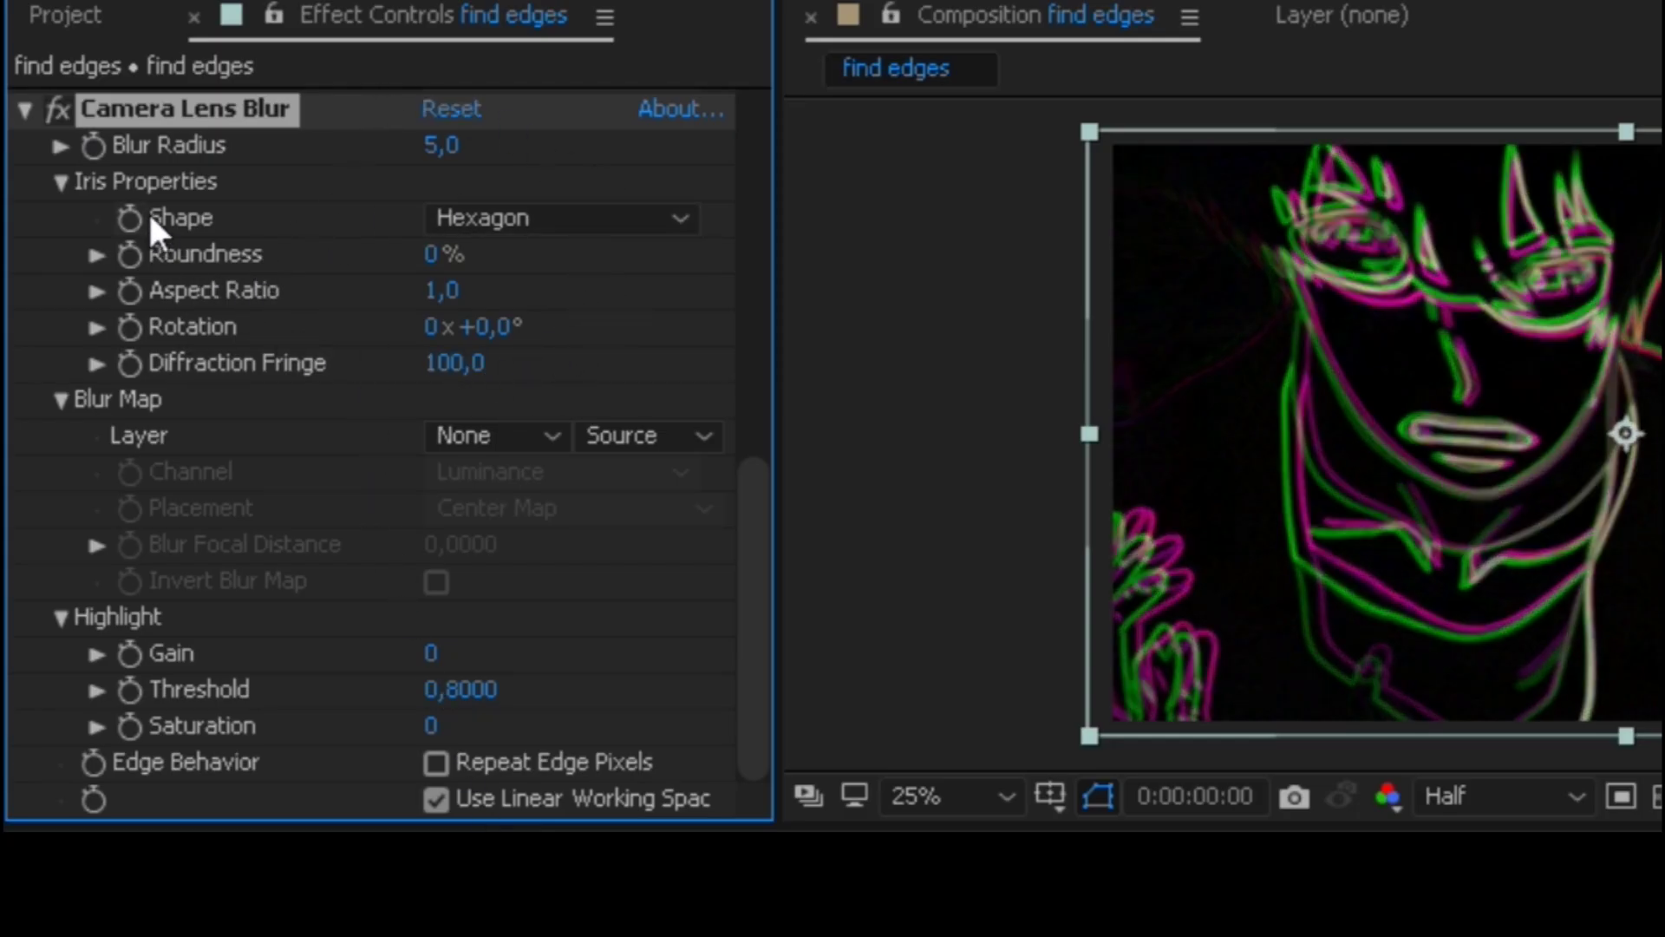
# Keyframe Blur Radius at 15 on frame 0, falling to 0 at 0:00:01:05.
pyautogui.click(95, 142)
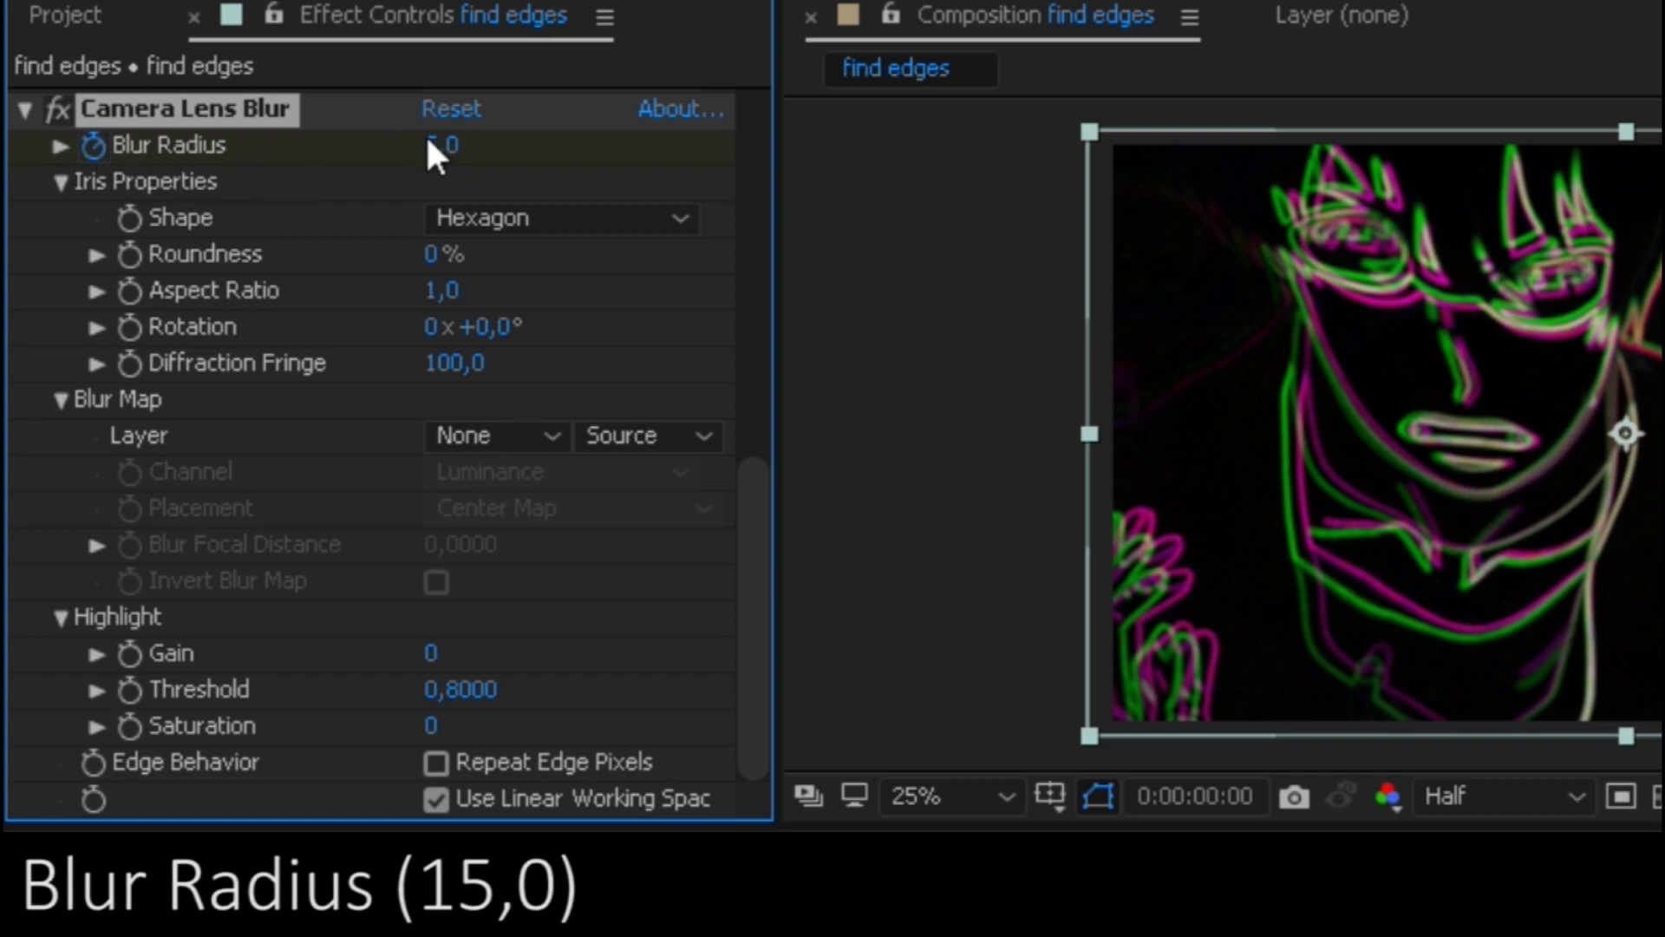
pyautogui.write('15')
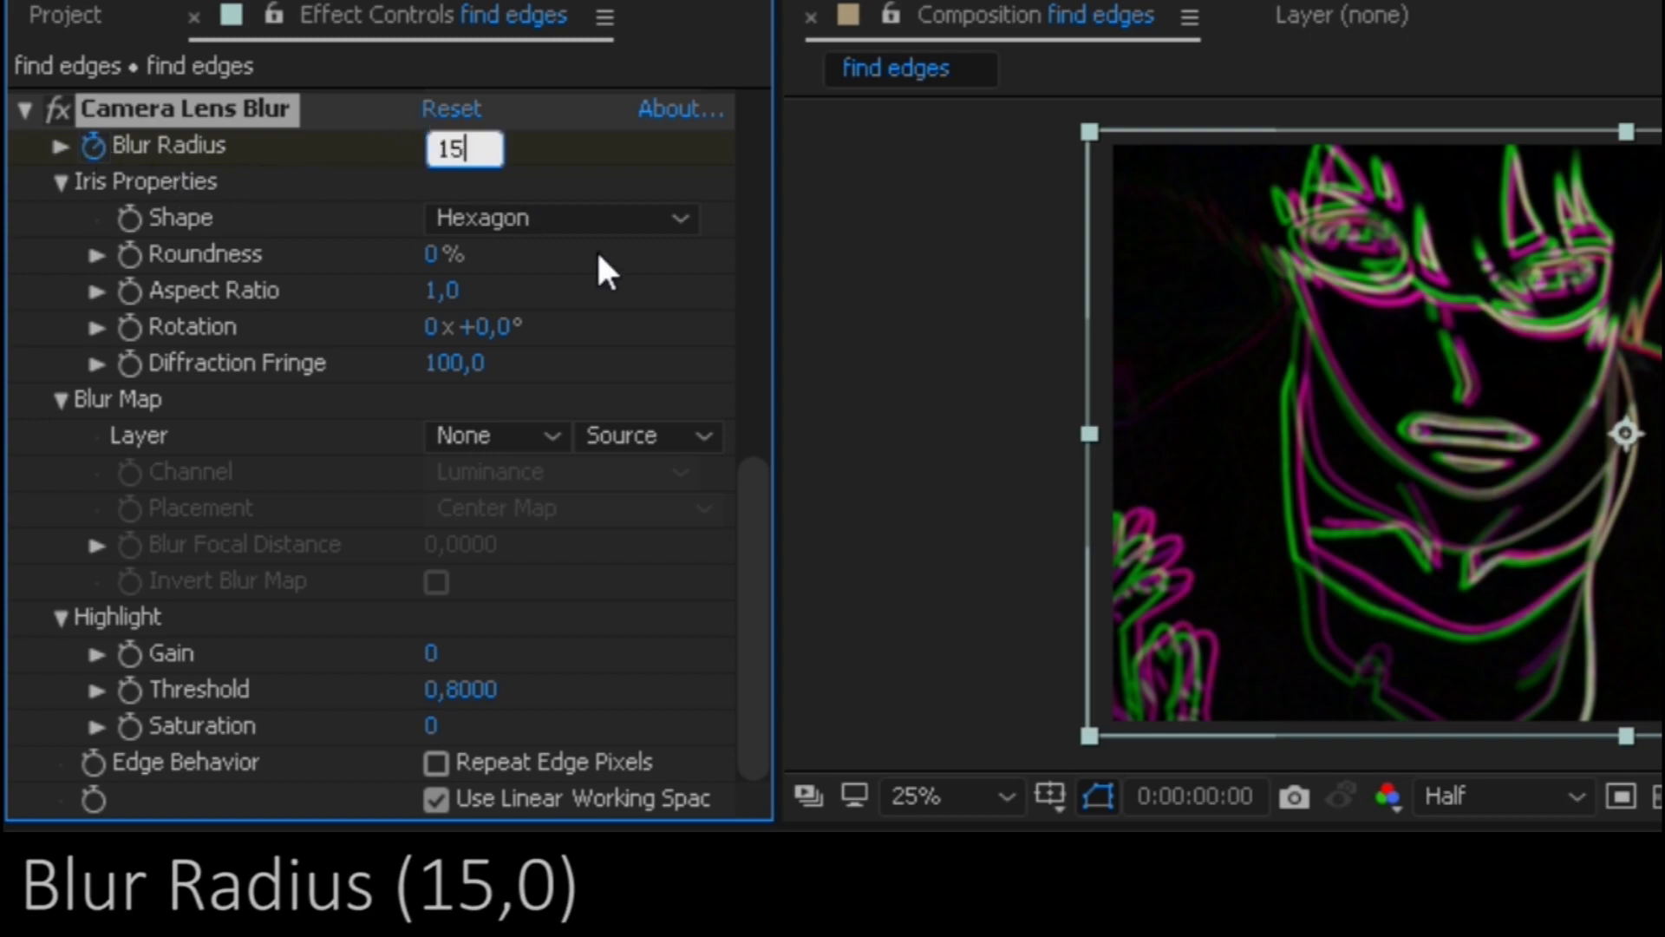
pyautogui.press('Return')
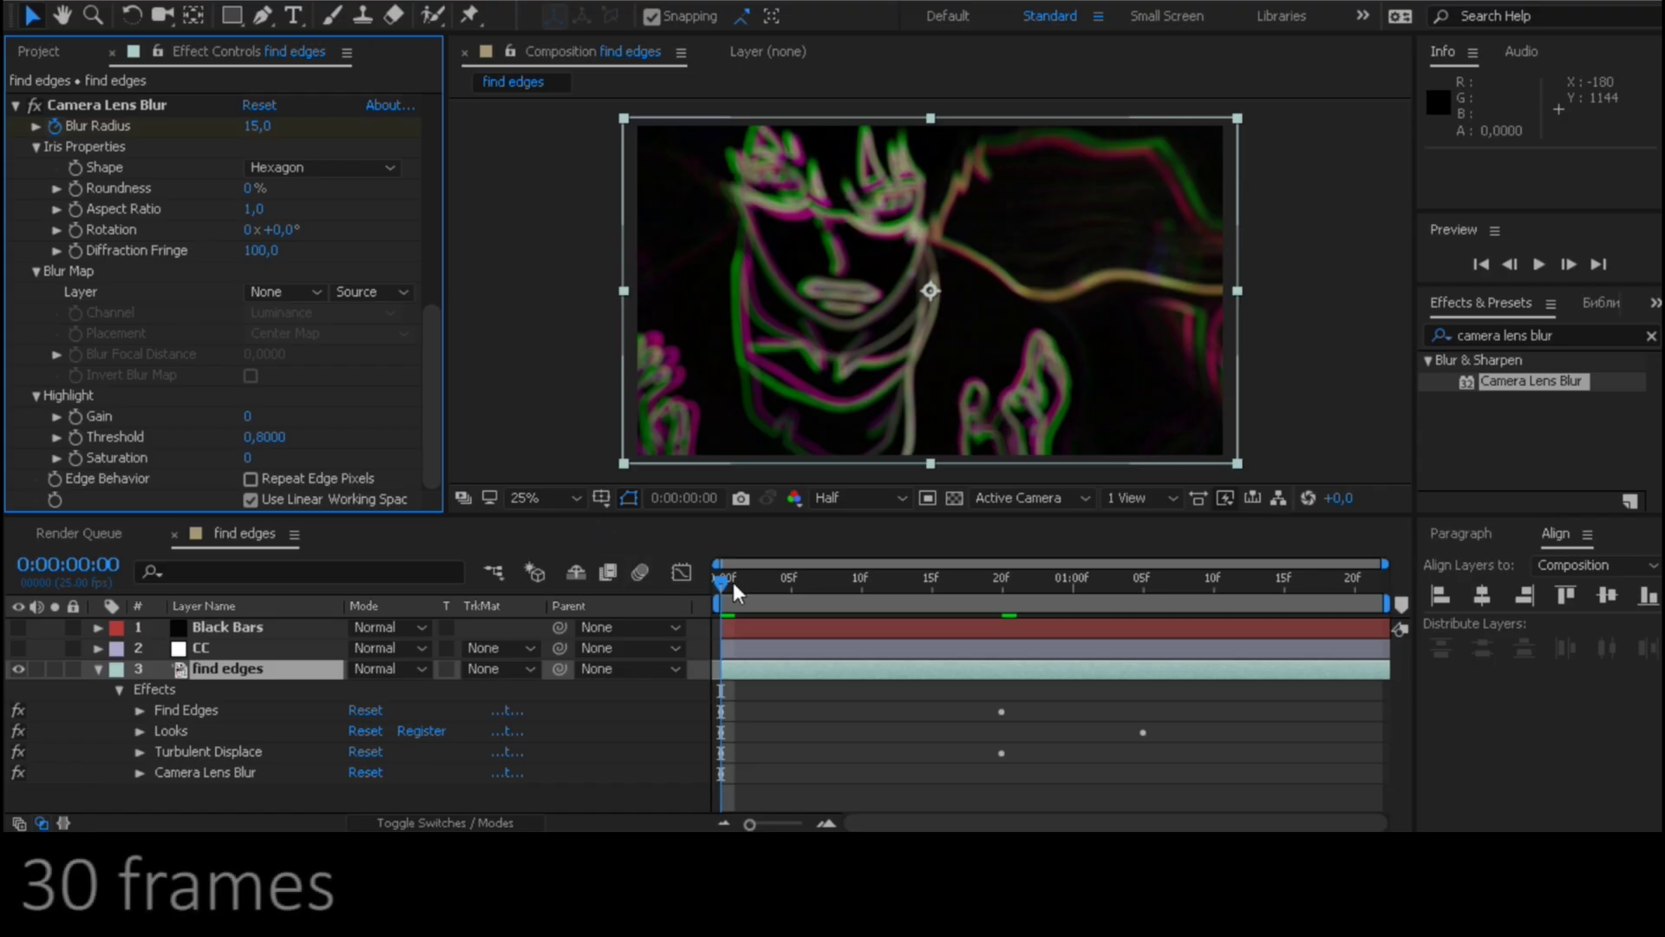
pyautogui.moveTo(732, 581)
pyautogui.mouseDown()
pyautogui.moveTo(1101, 581)
pyautogui.moveTo(1143, 602)
pyautogui.mouseUp()
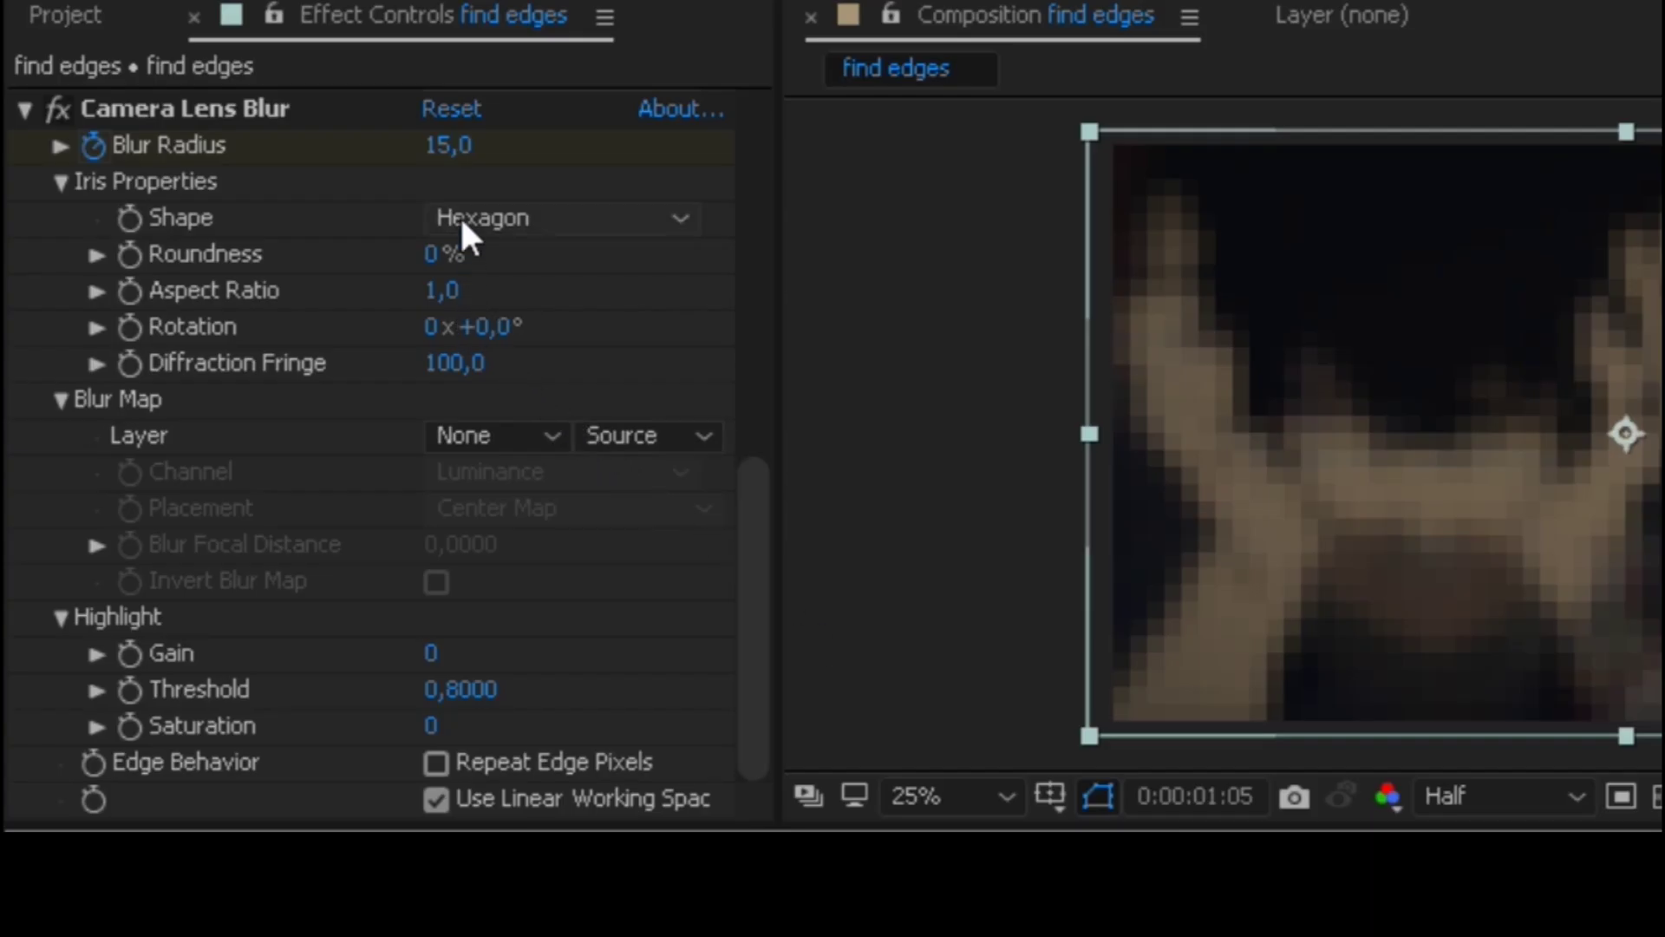
pyautogui.moveTo(458, 147); pyautogui.dragTo(305, 151)
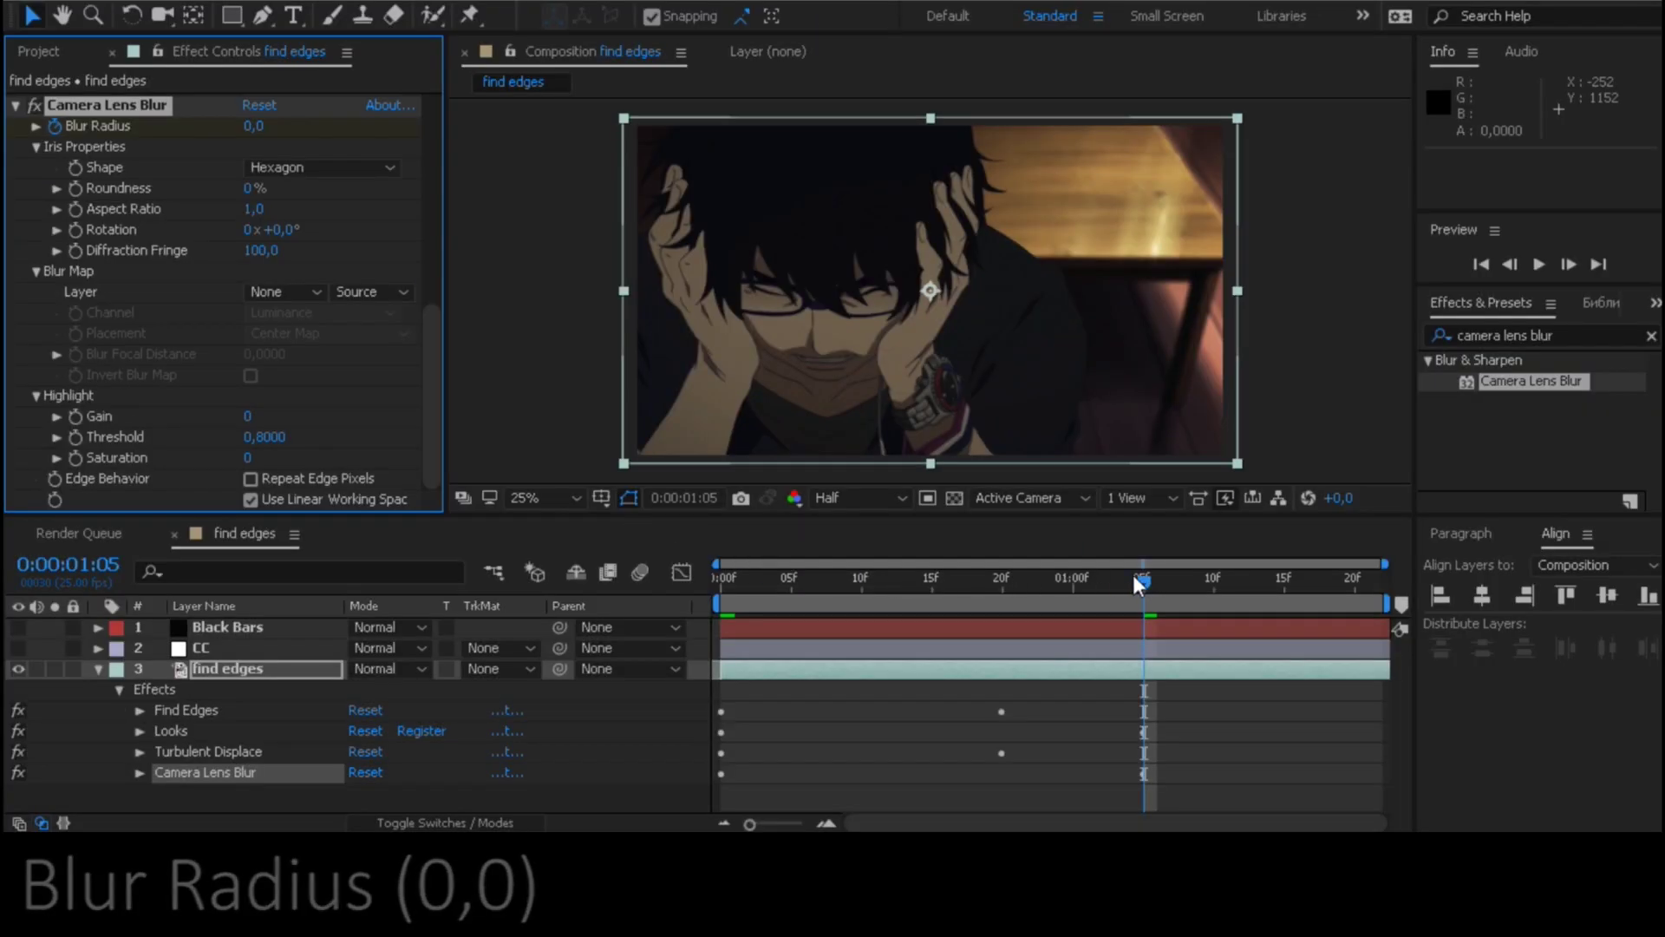
pyautogui.moveTo(1132, 574); pyautogui.dragTo(706, 575)
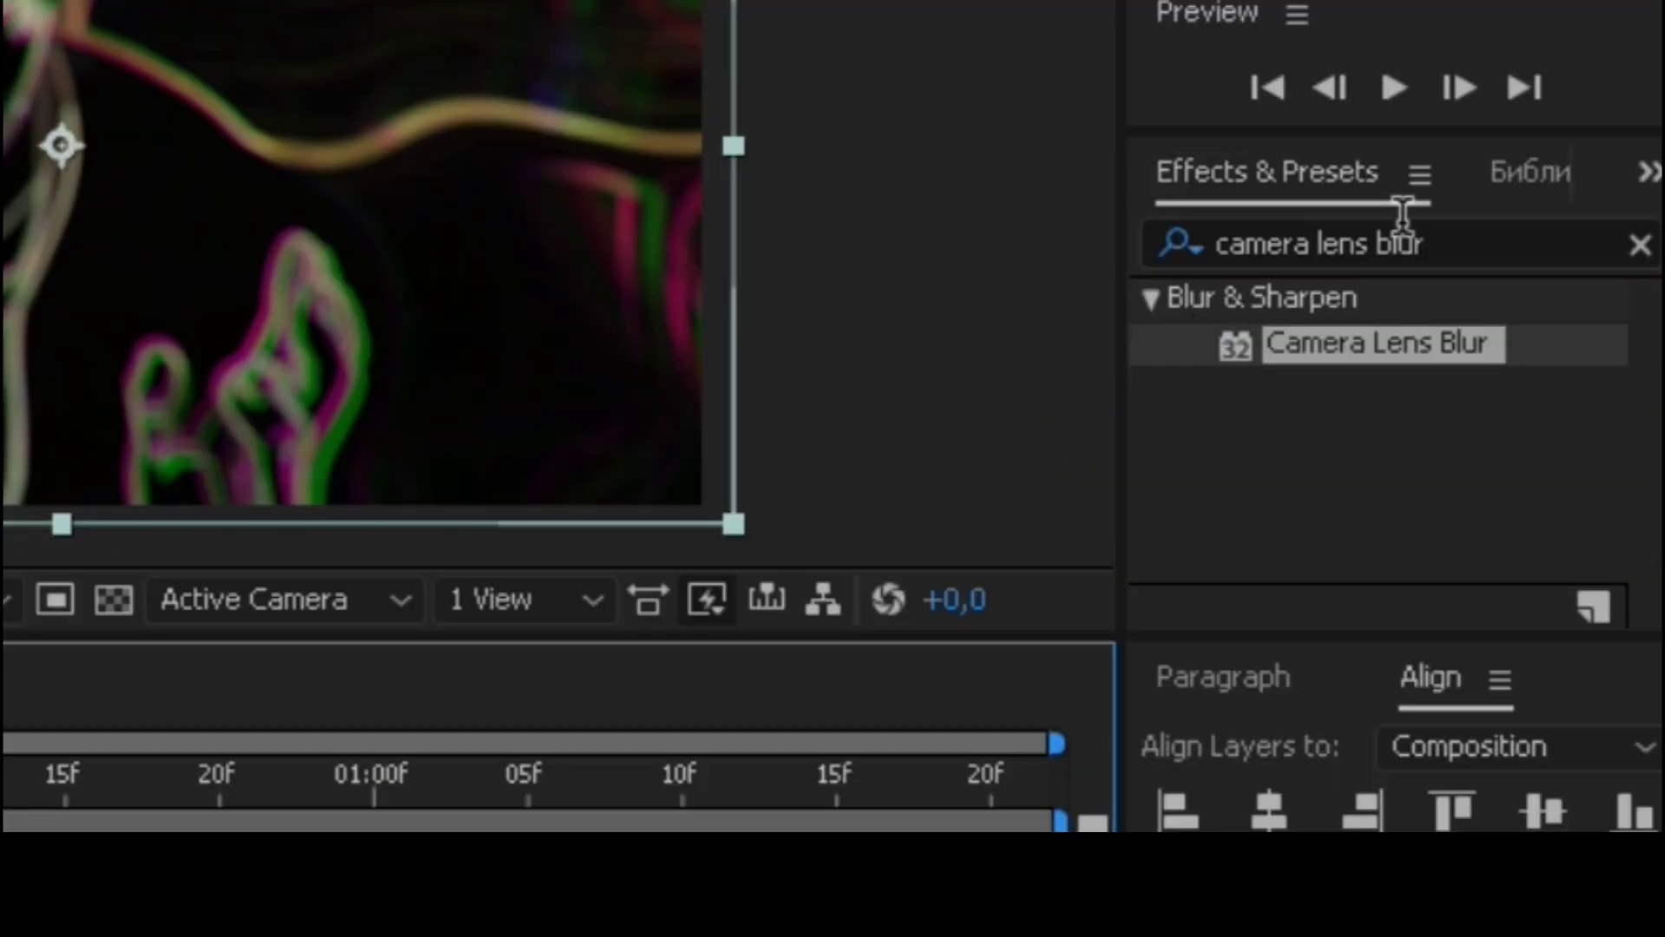
# Search 'S_Edg' and drop Sapphire S_EdgeRays onto the find edges layer's effects.
pyautogui.tripleClick(1562, 333)
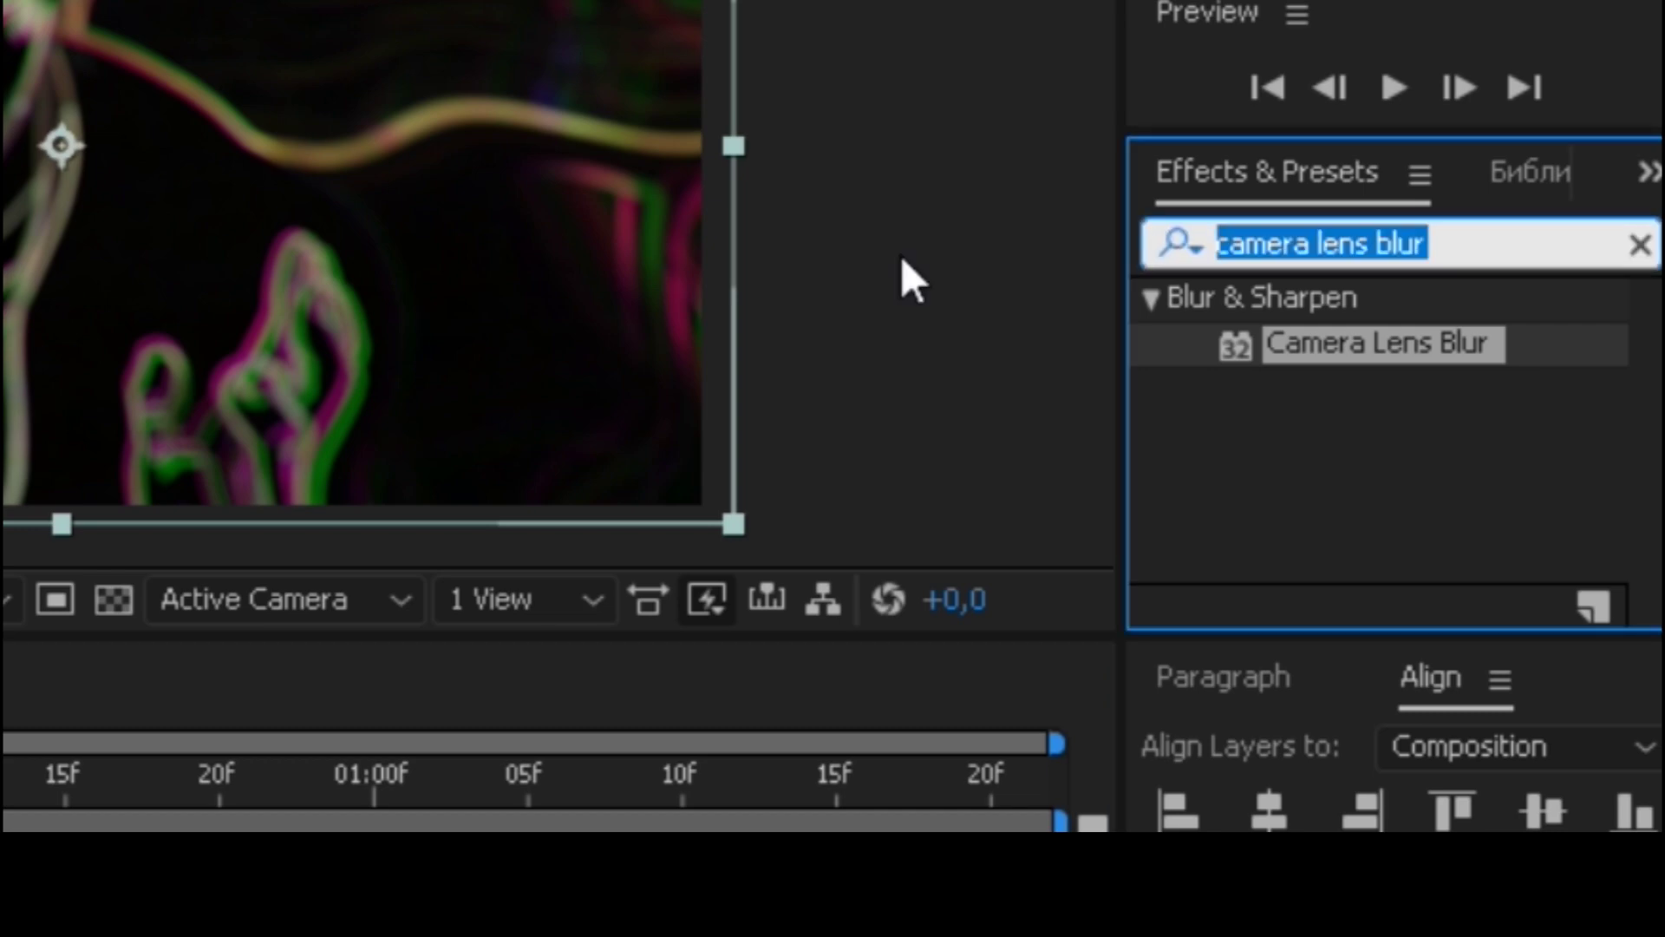
pyautogui.write('S_')
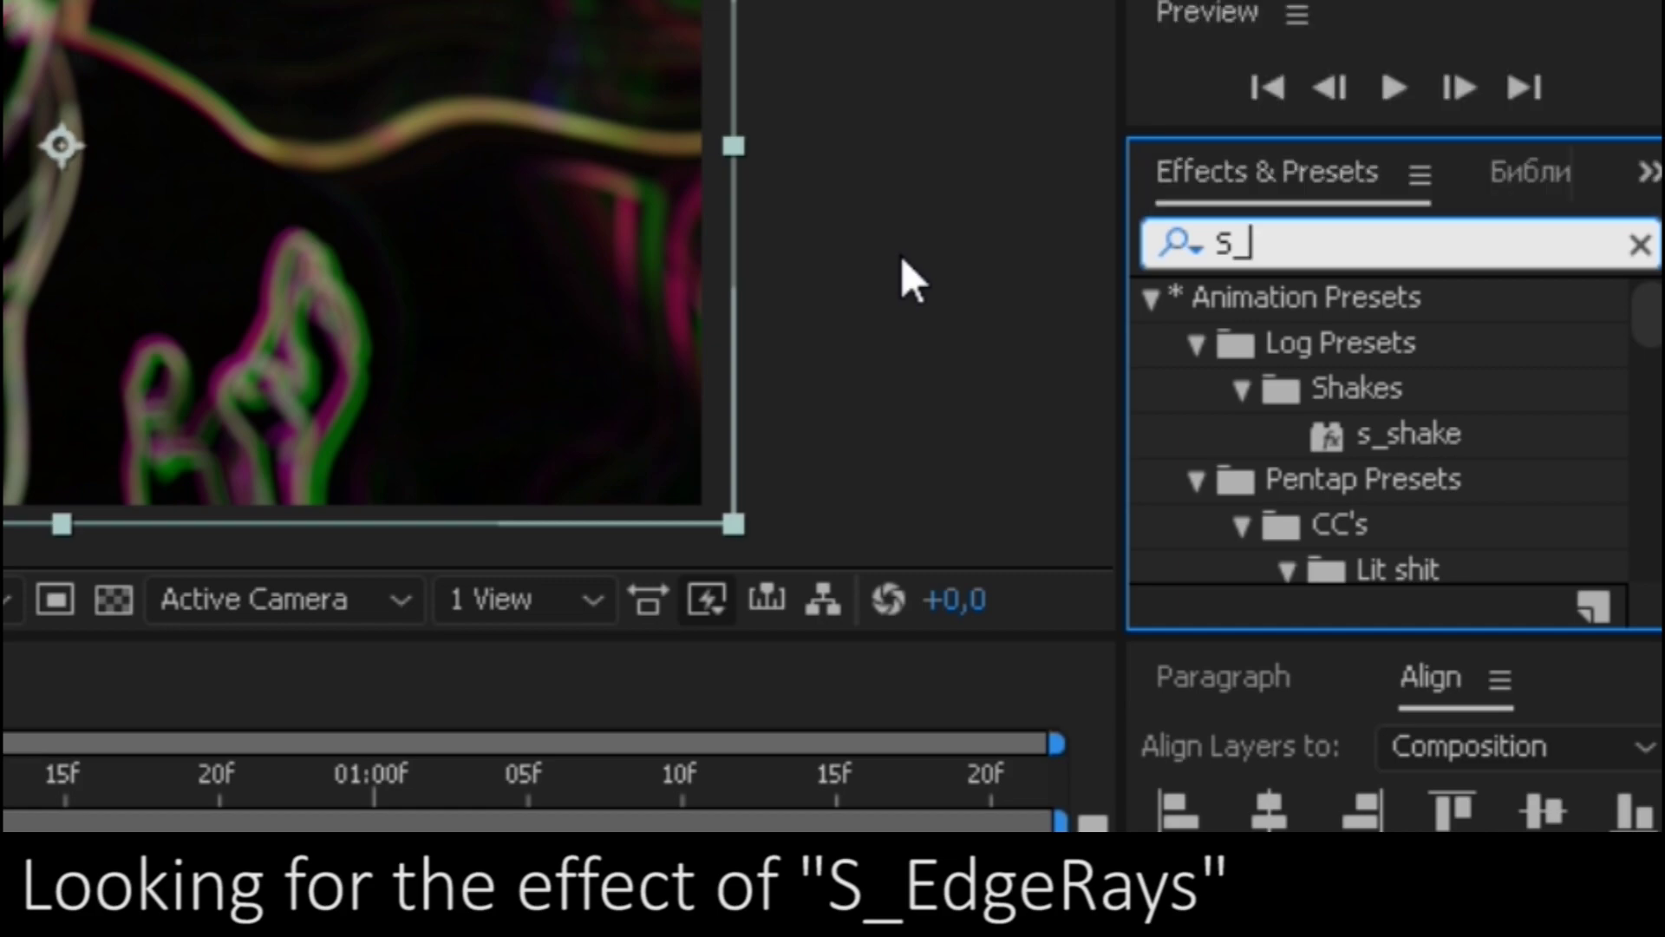
pyautogui.write('Ed')
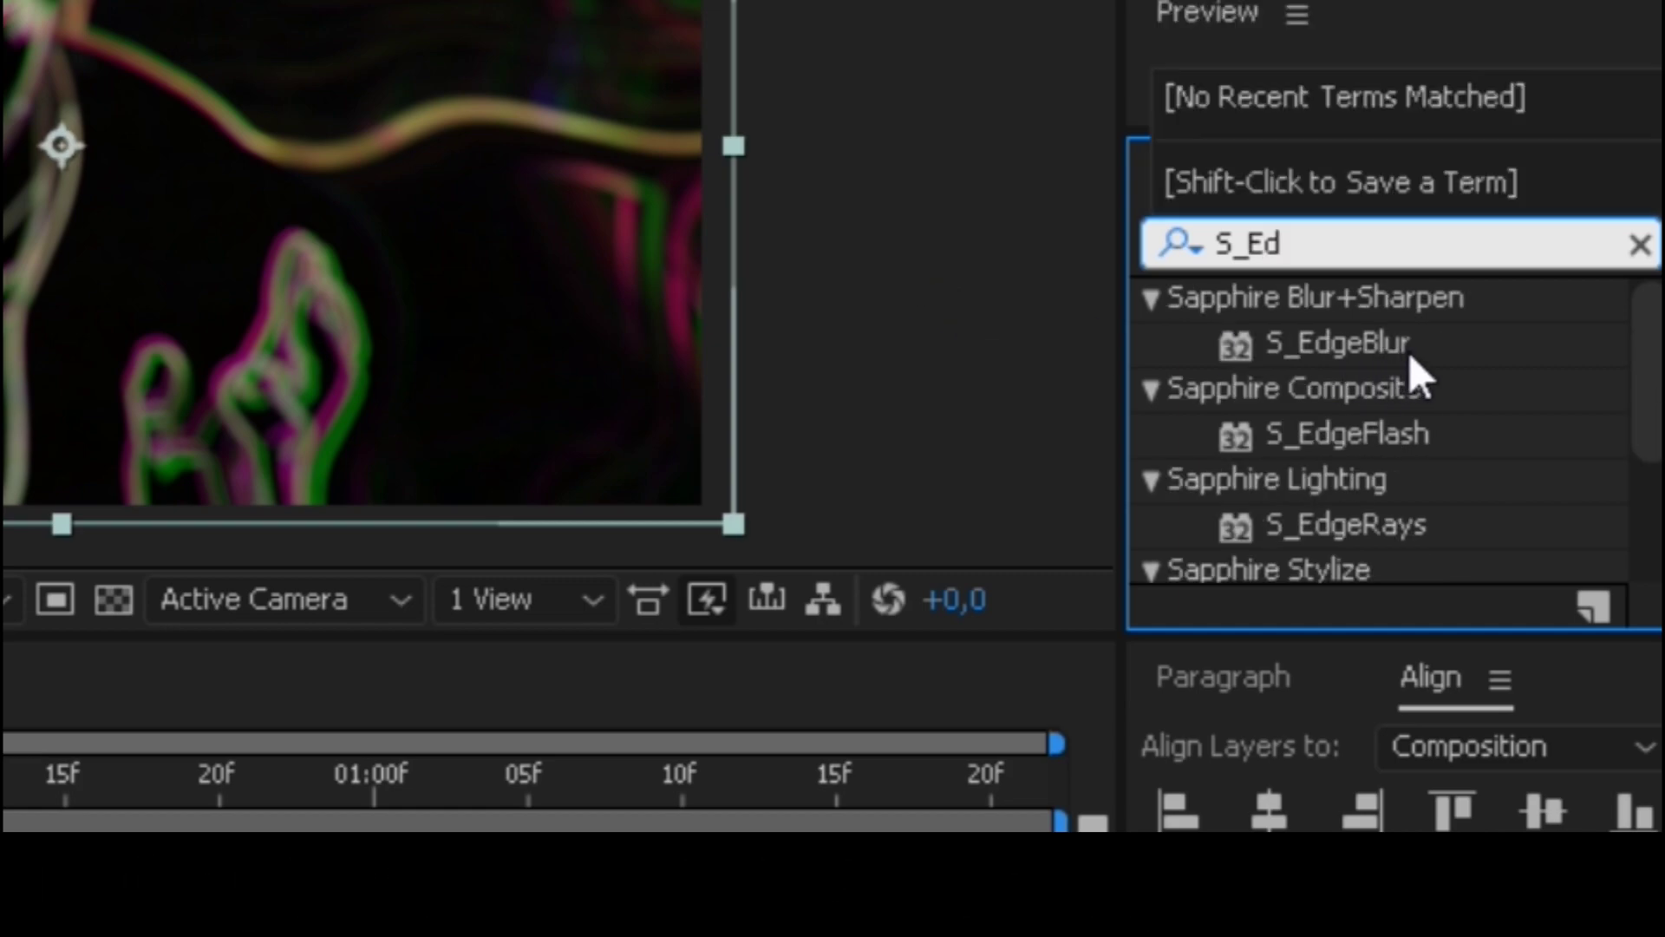
pyautogui.write('ge')
pyautogui.moveTo(1356, 523)
pyautogui.mouseDown()
pyautogui.moveTo(428, 726)
pyautogui.moveTo(278, 667)
pyautogui.mouseUp()
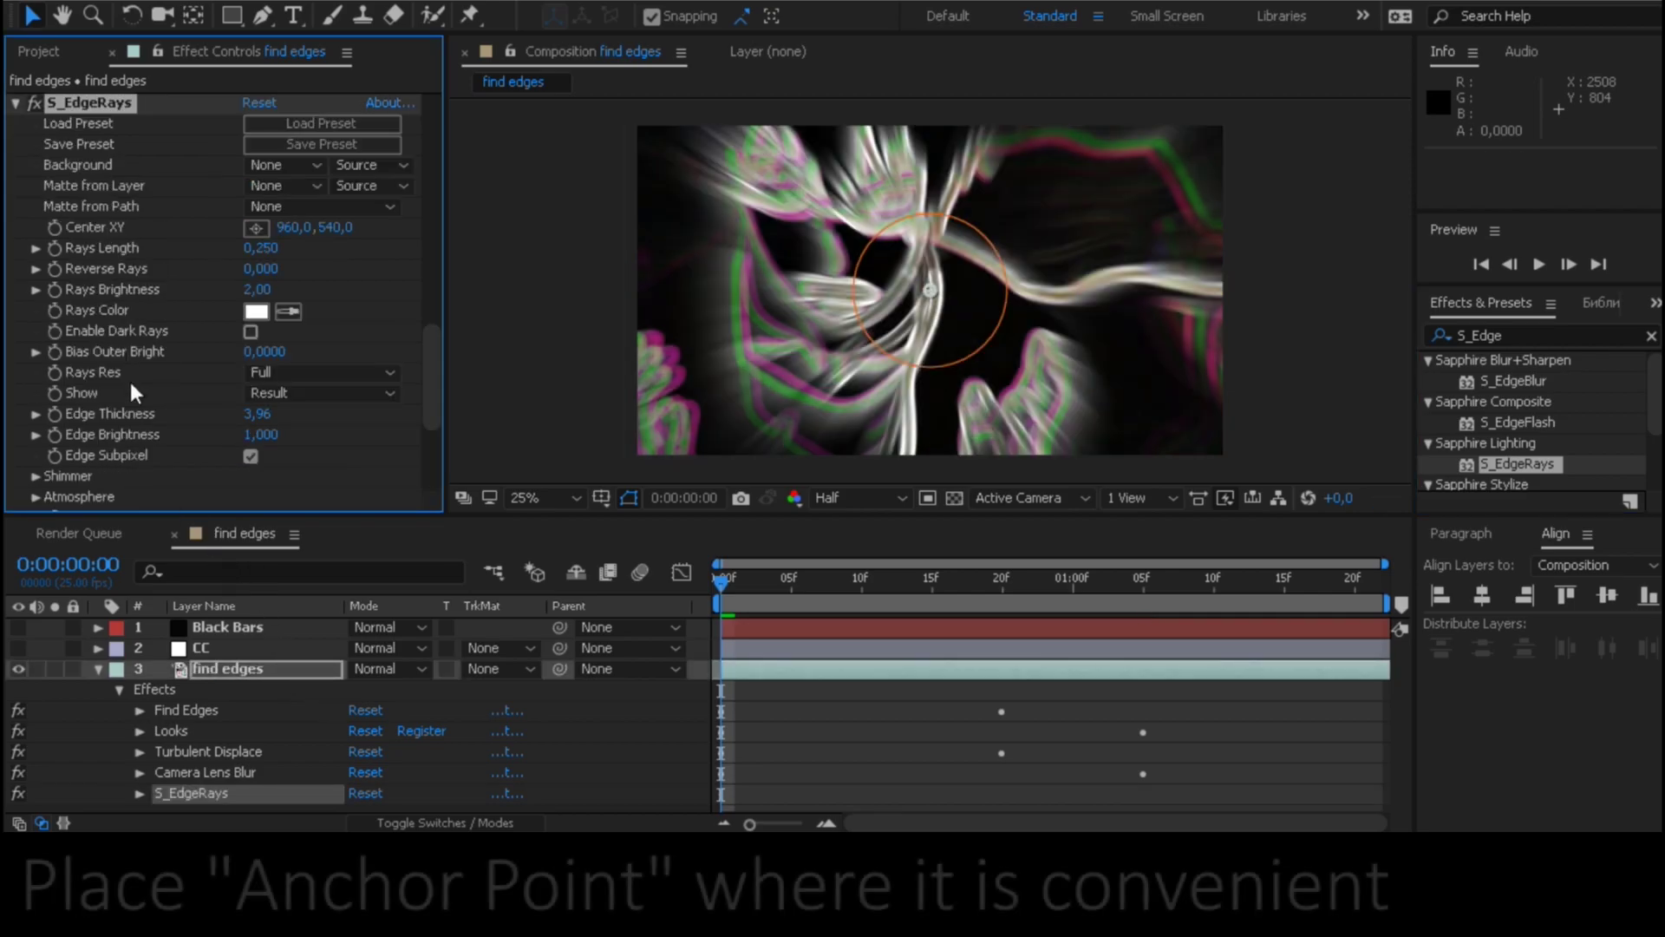
# Place the S_EdgeRays centre at the frame's upper left (213.3, 250.5) and keyframe it.
pyautogui.click(253, 227)
pyautogui.click(617, 244)
pyautogui.click(690, 198)
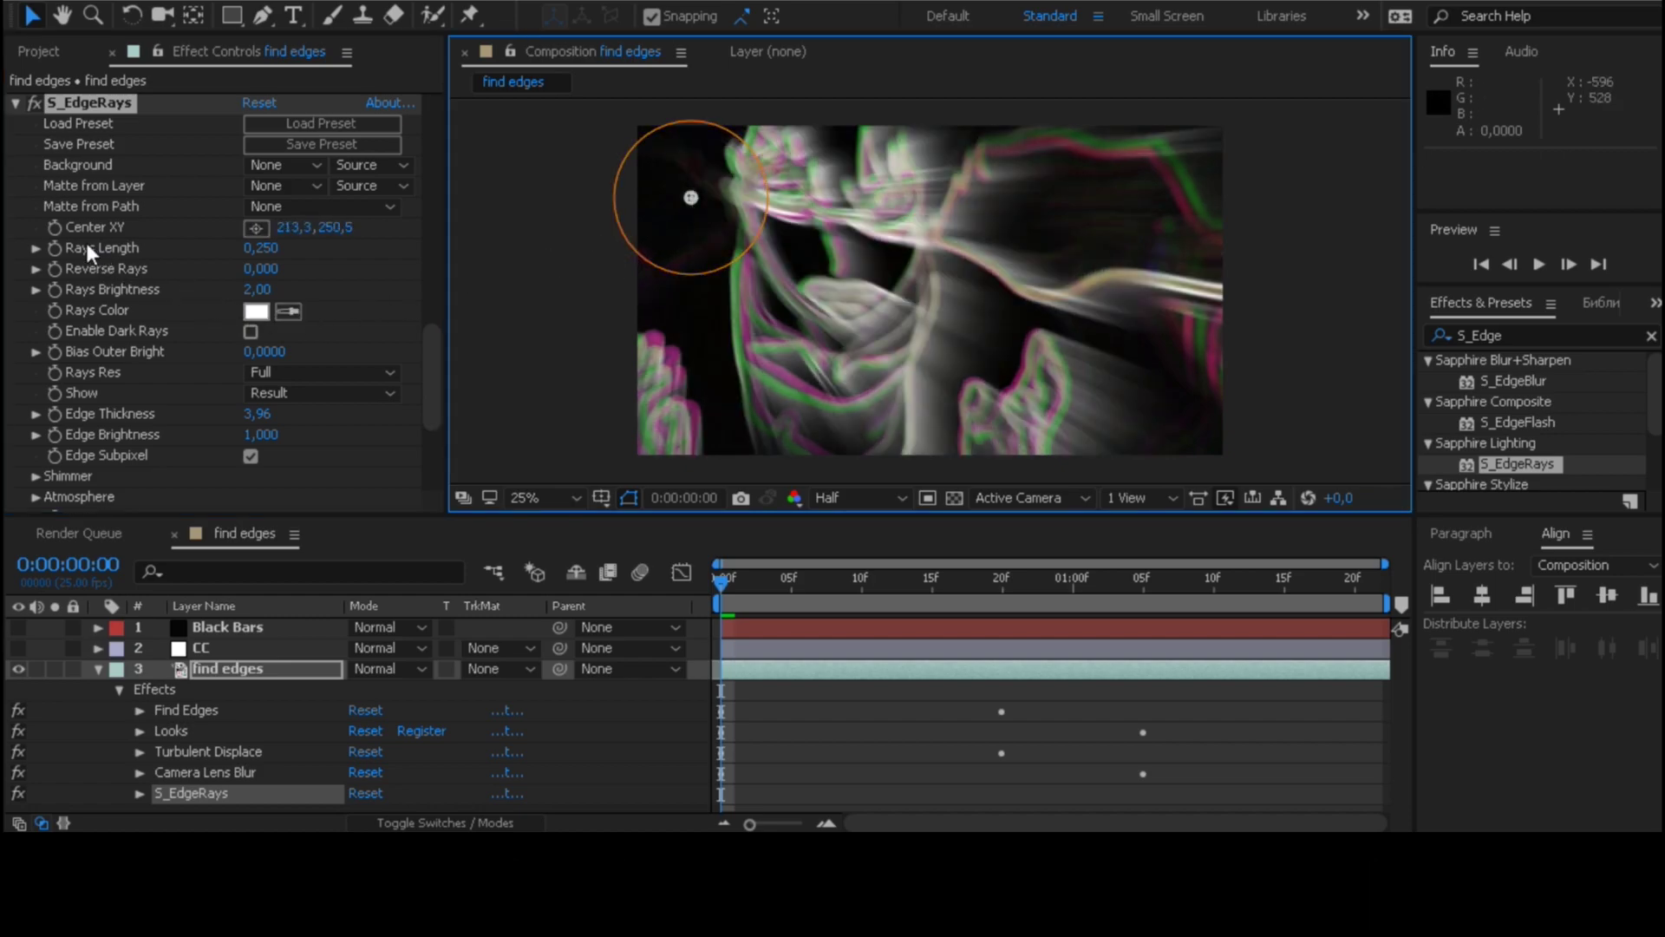
pyautogui.click(56, 227)
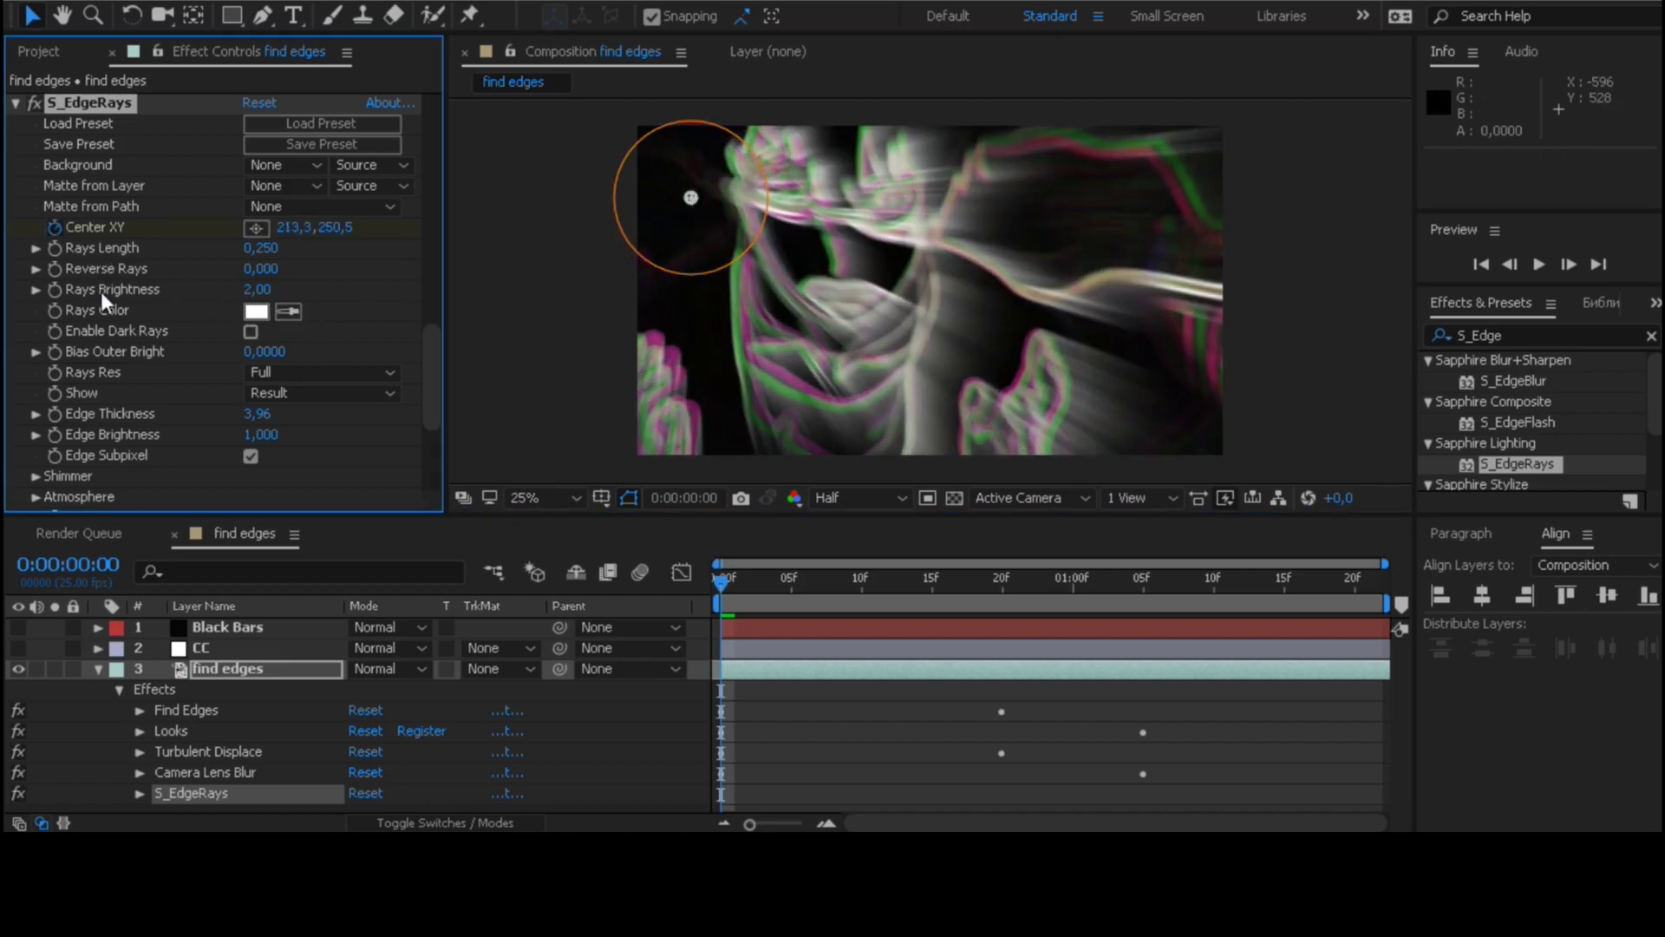
# Move the rays centre to 1603.8, 231.4 at frame 20, then keyframe Rays Color at frame 0.
pyautogui.click(1002, 580)
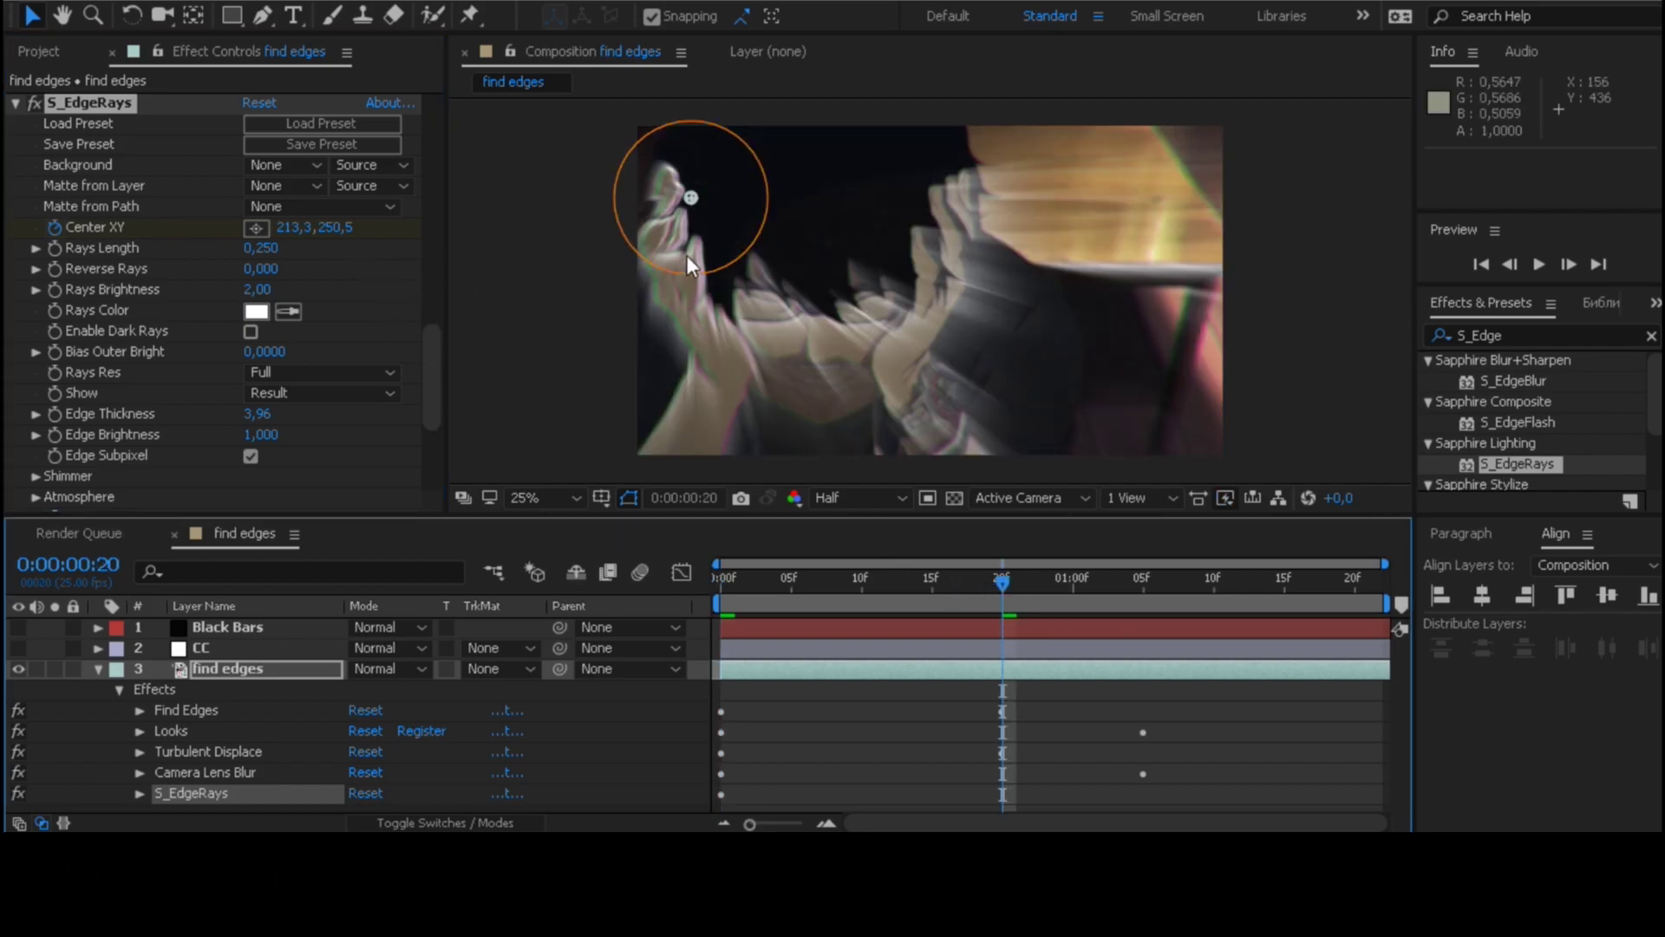
pyautogui.moveTo(691, 198); pyautogui.dragTo(708, 231)
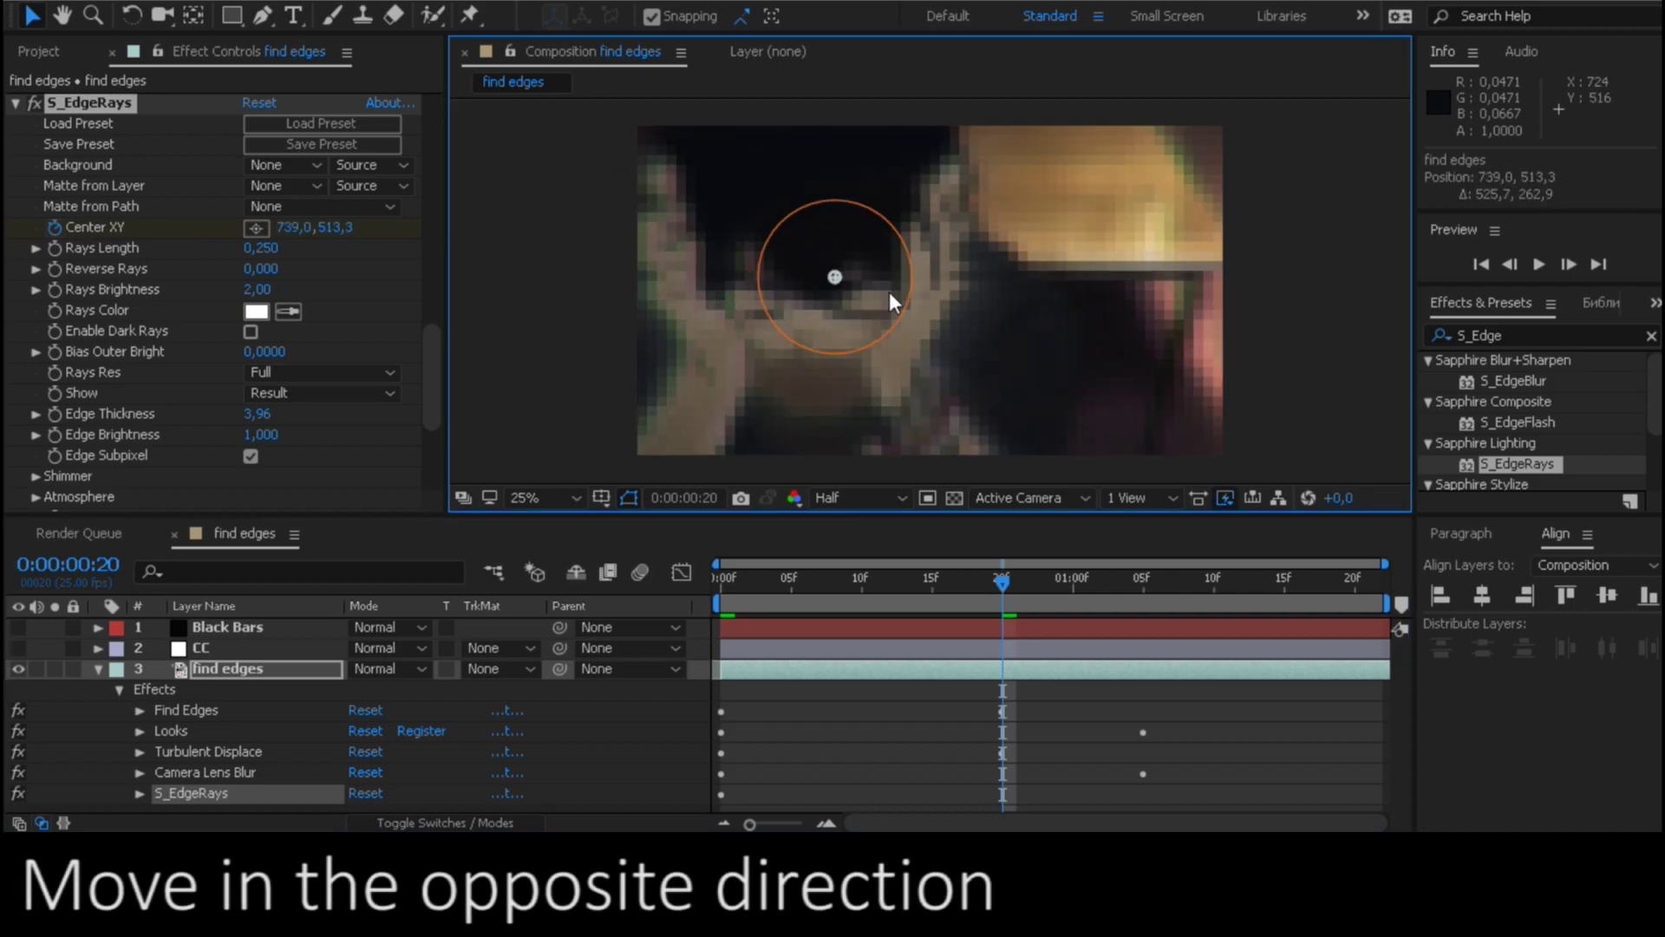
pyautogui.moveTo(891, 297); pyautogui.dragTo(1106, 279)
pyautogui.moveTo(1131, 223); pyautogui.dragTo(1136, 191)
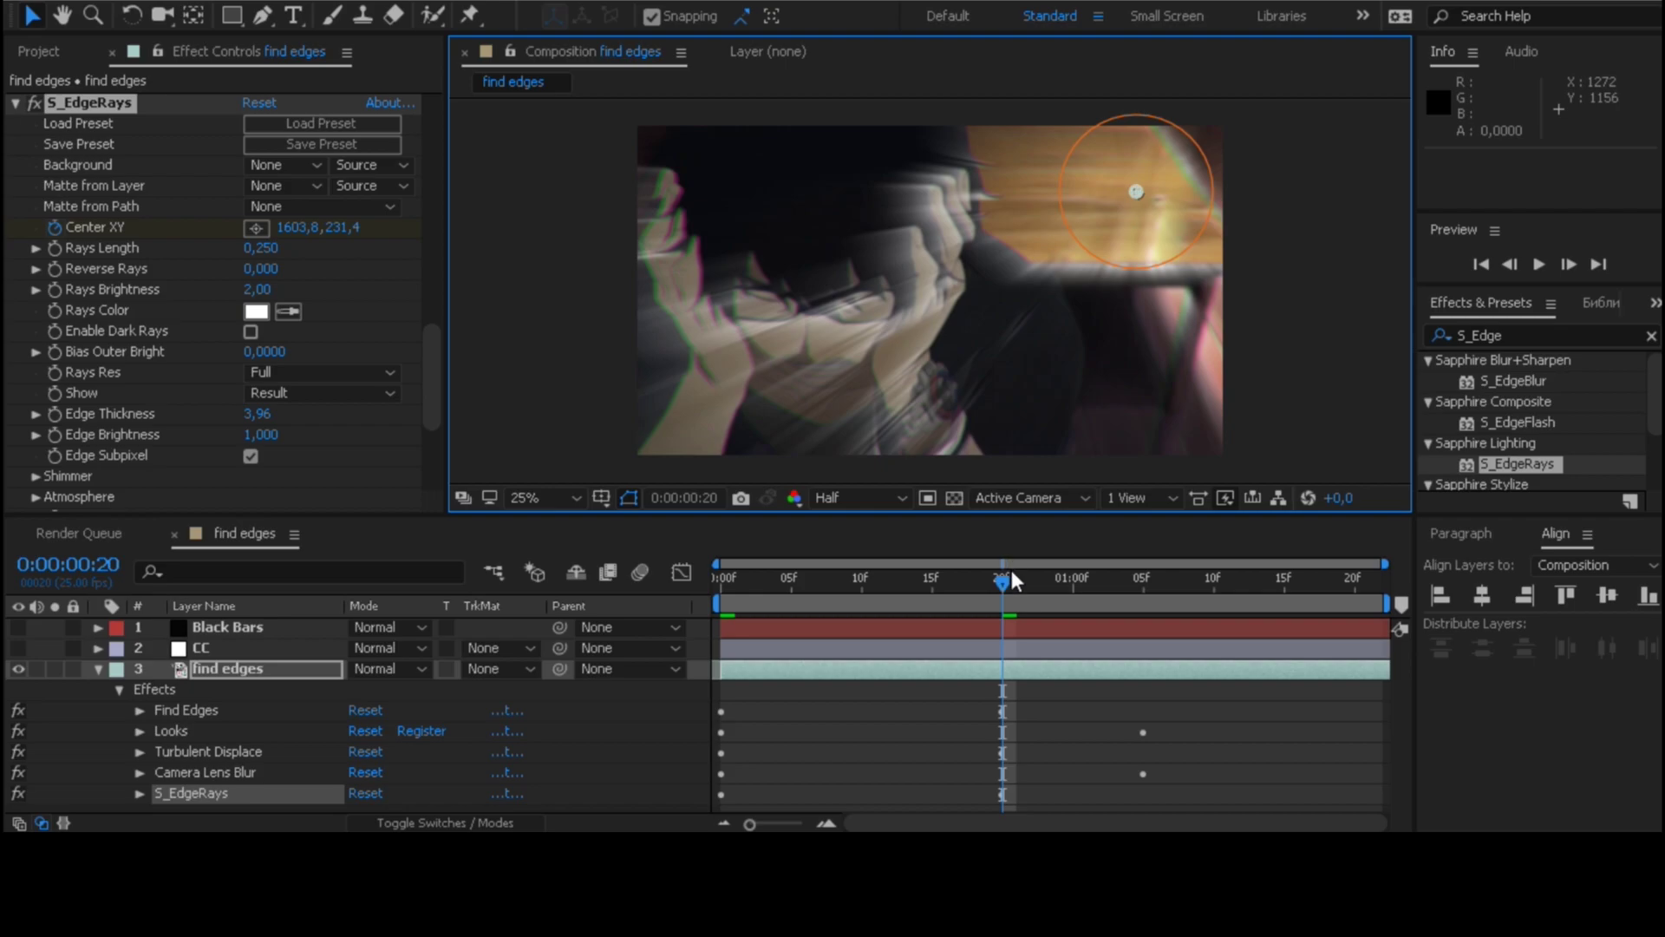
pyautogui.moveTo(1001, 578); pyautogui.dragTo(685, 592)
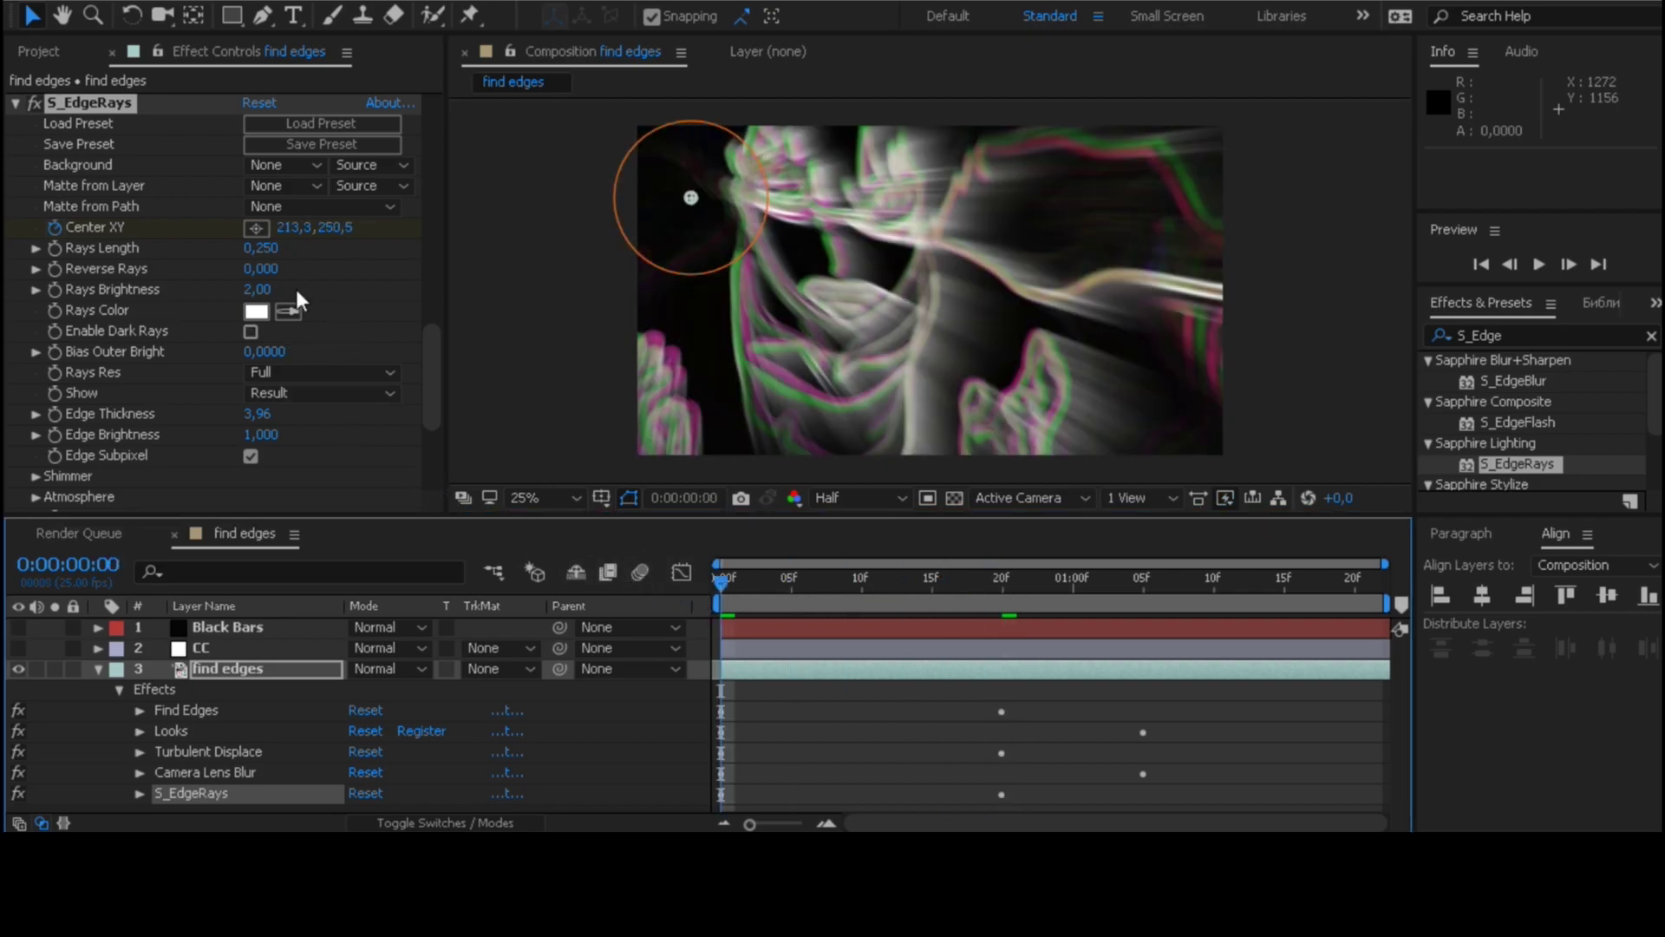
pyautogui.click(57, 305)
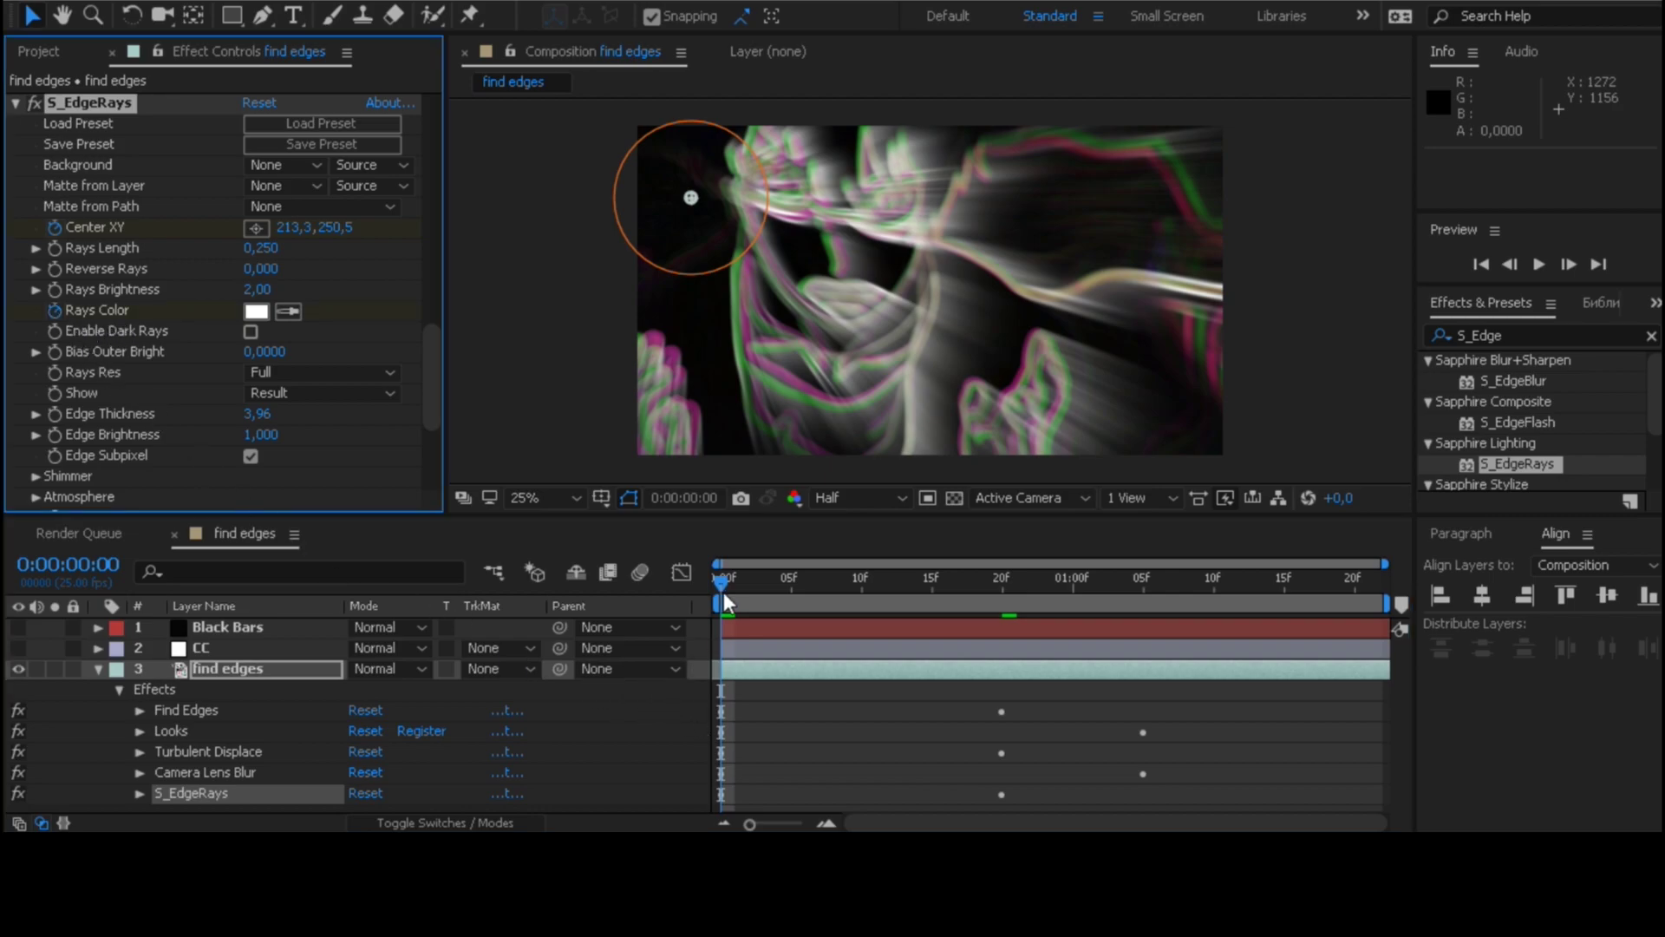
# Set Rays Color keyframes to cyan at frame 5 and purple at frame 10.
pyautogui.moveTo(723, 592); pyautogui.dragTo(789, 584)
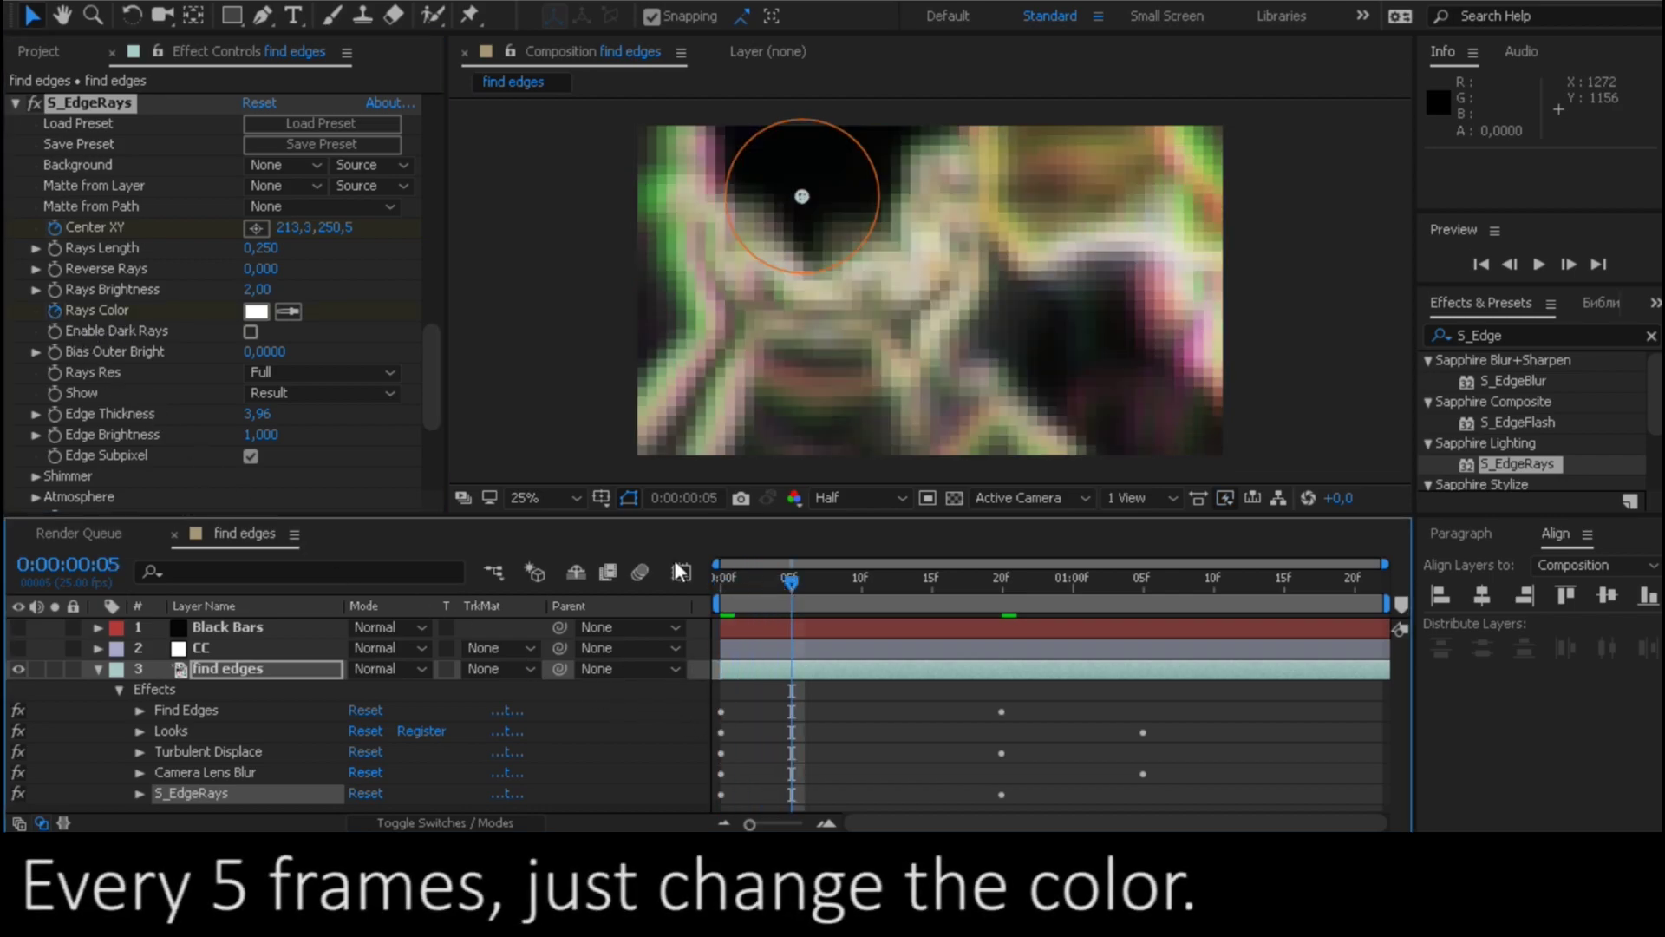
pyautogui.click(257, 310)
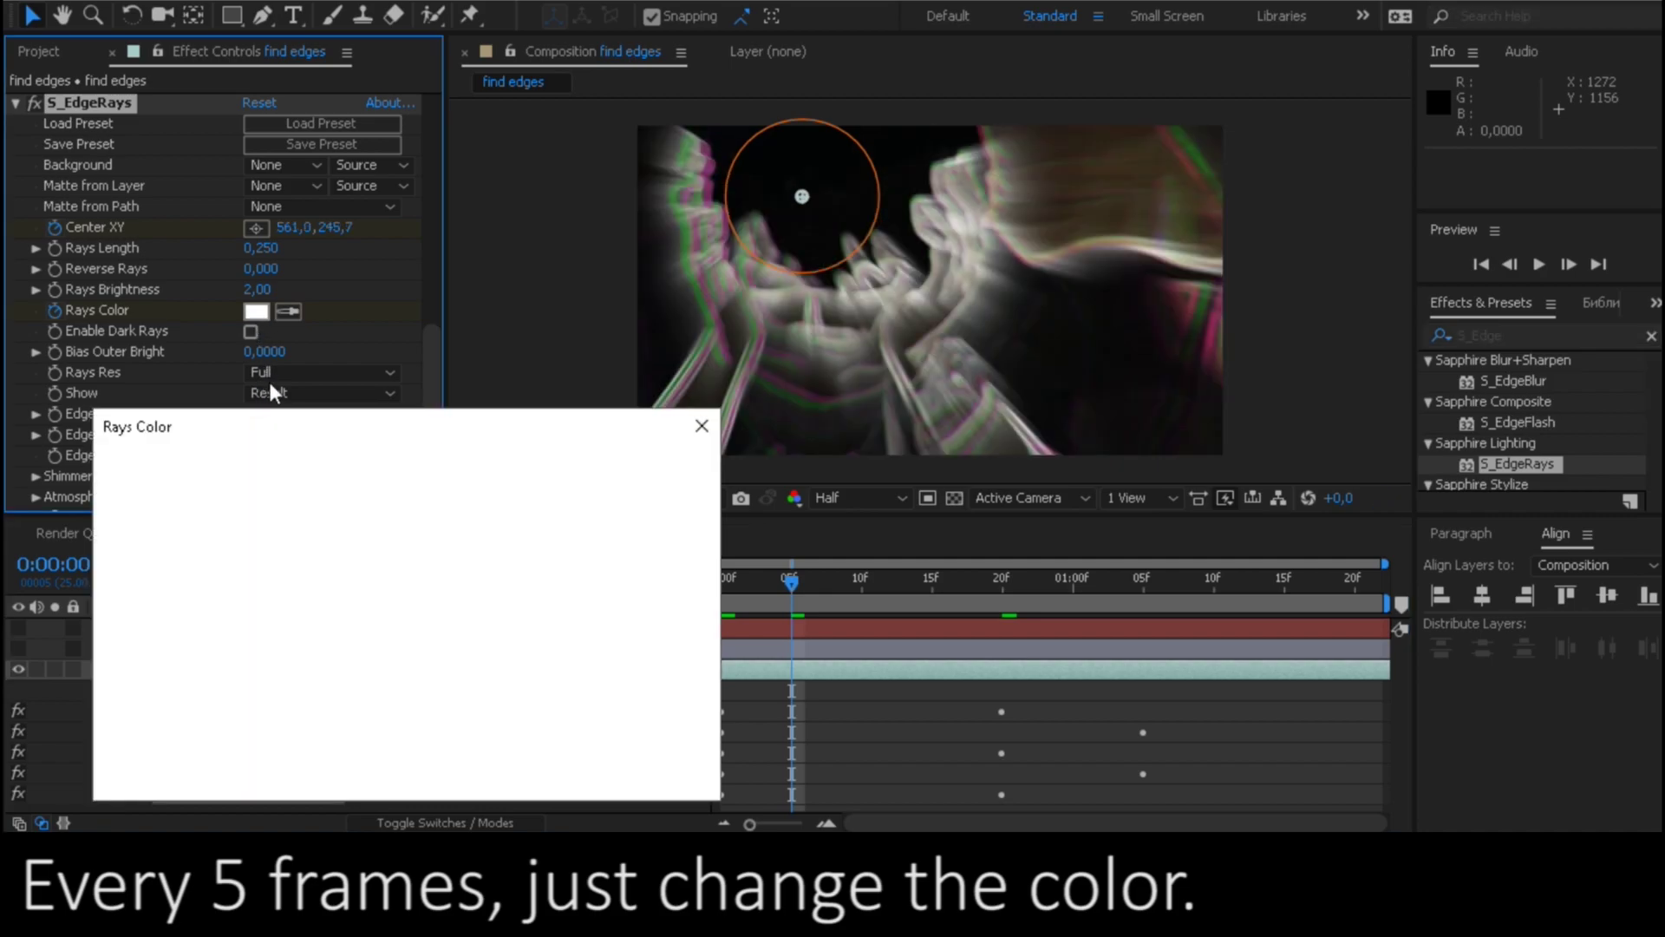
pyautogui.click(454, 610)
pyautogui.moveTo(326, 531); pyautogui.dragTo(338, 487)
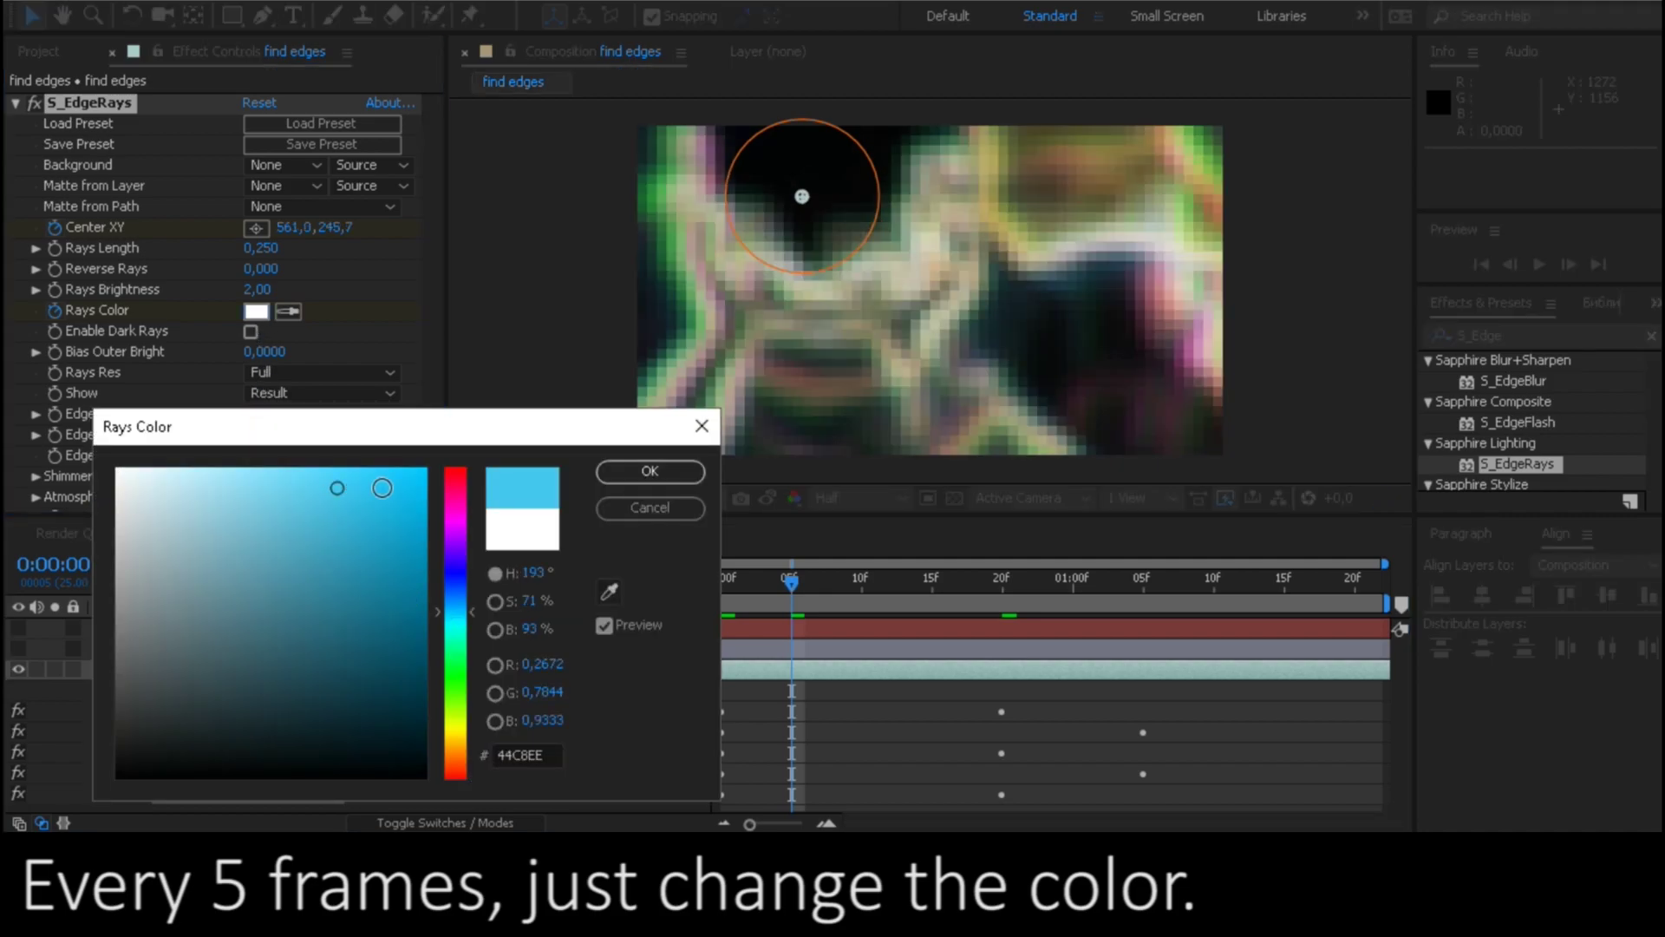
pyautogui.click(639, 471)
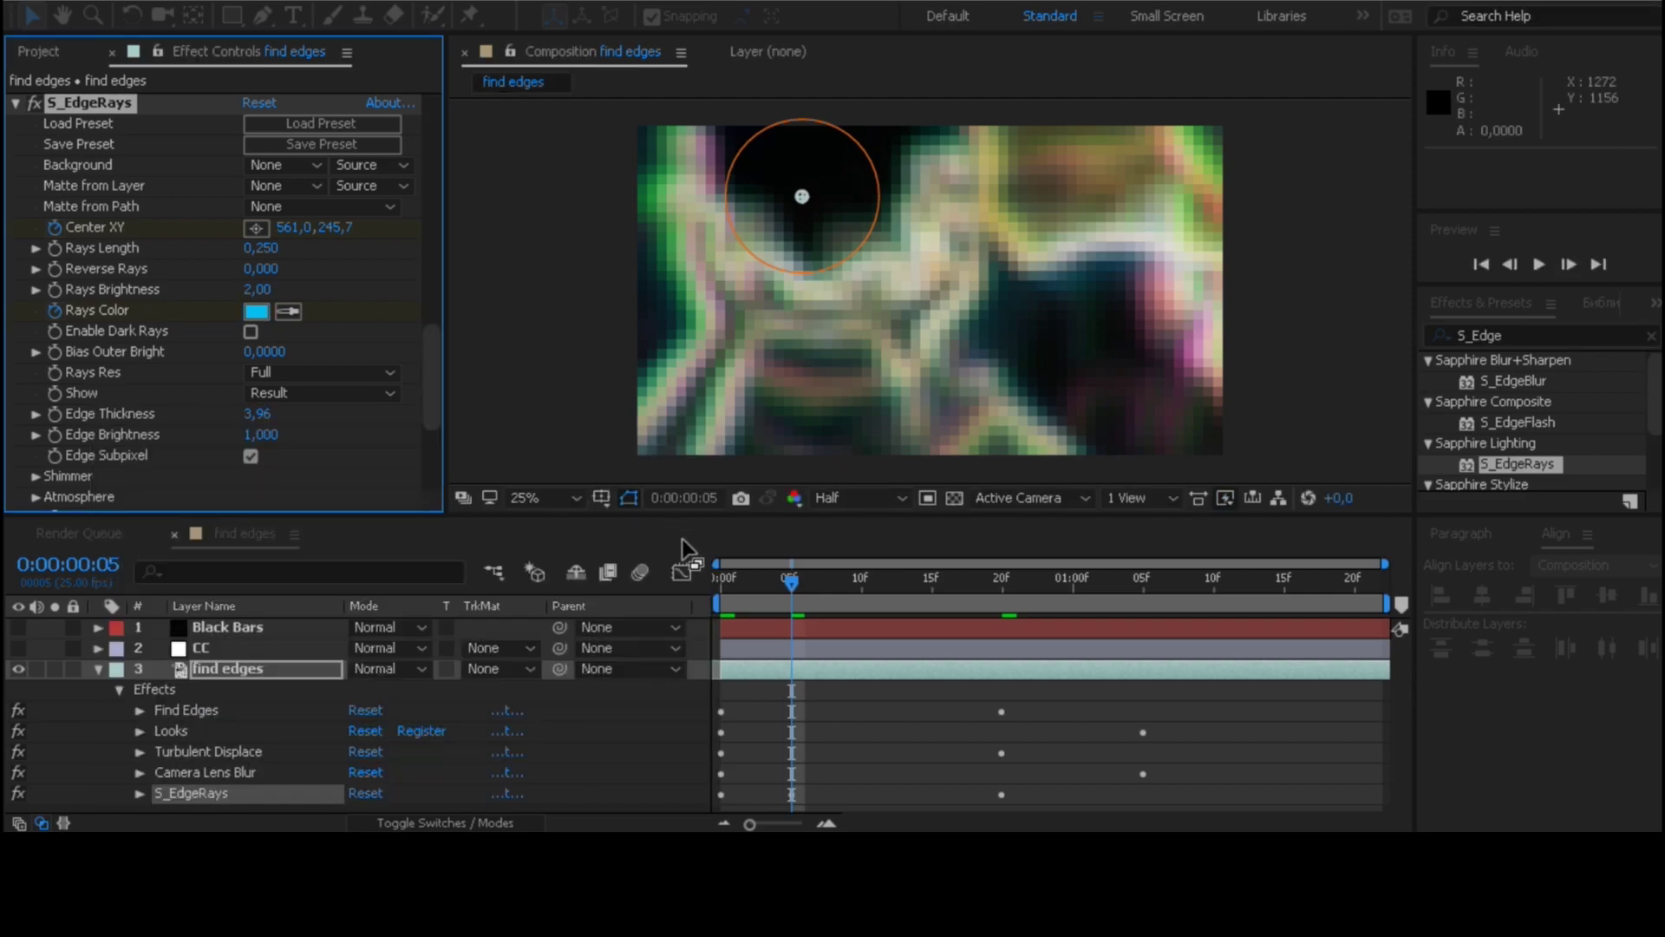
pyautogui.click(860, 578)
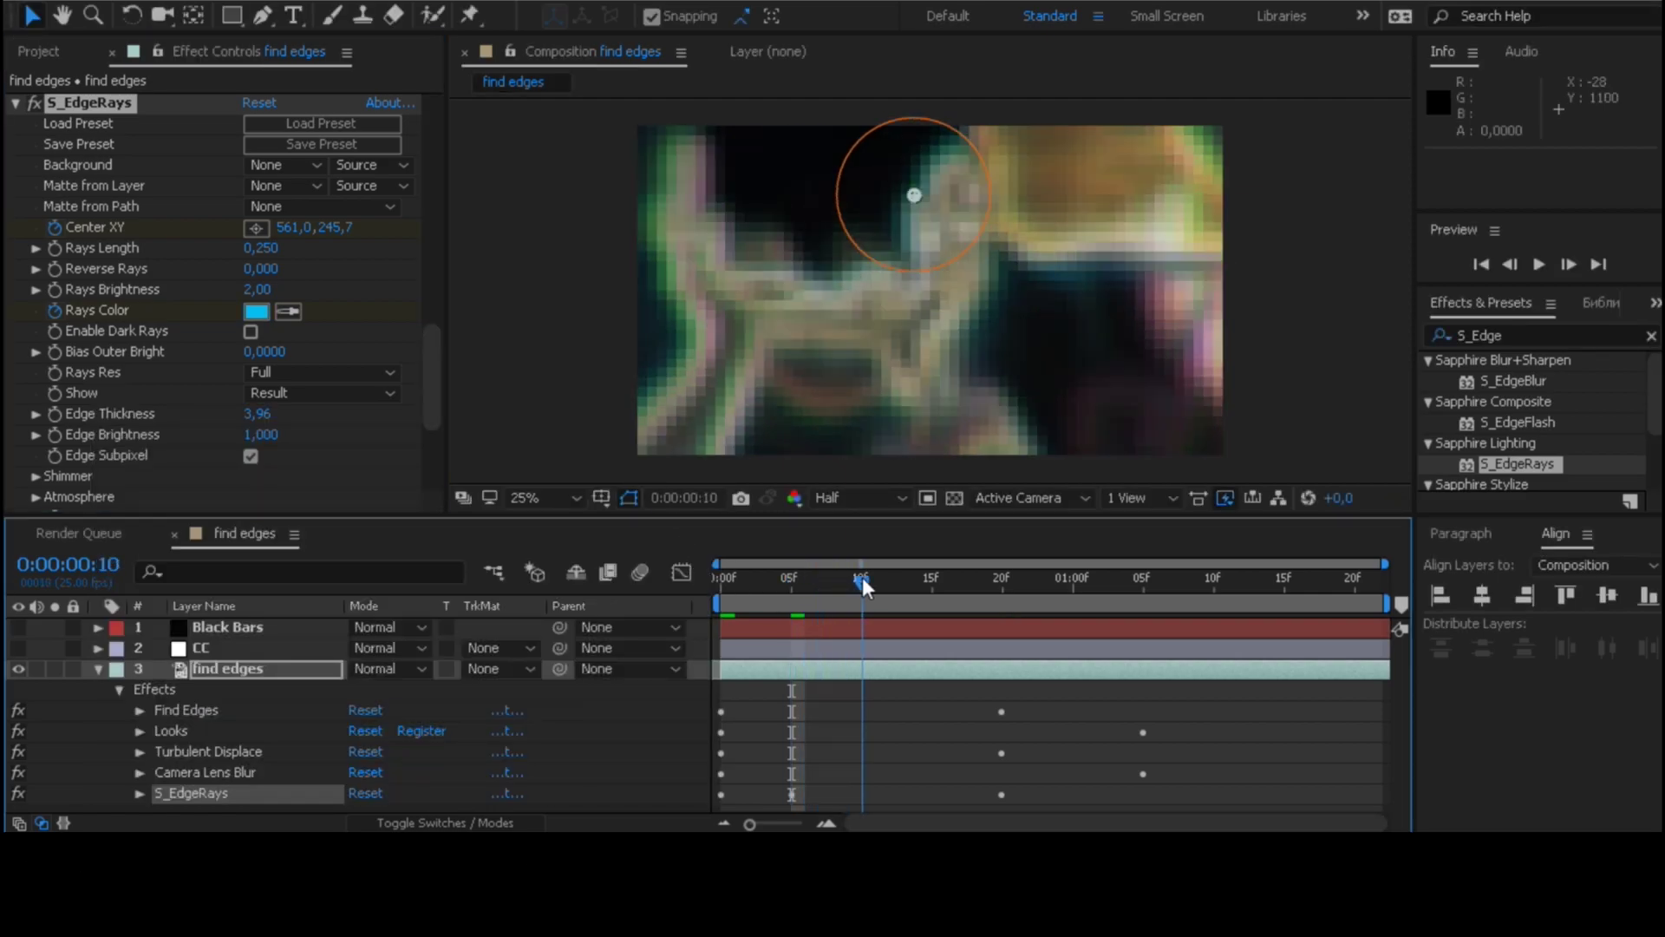
pyautogui.click(254, 311)
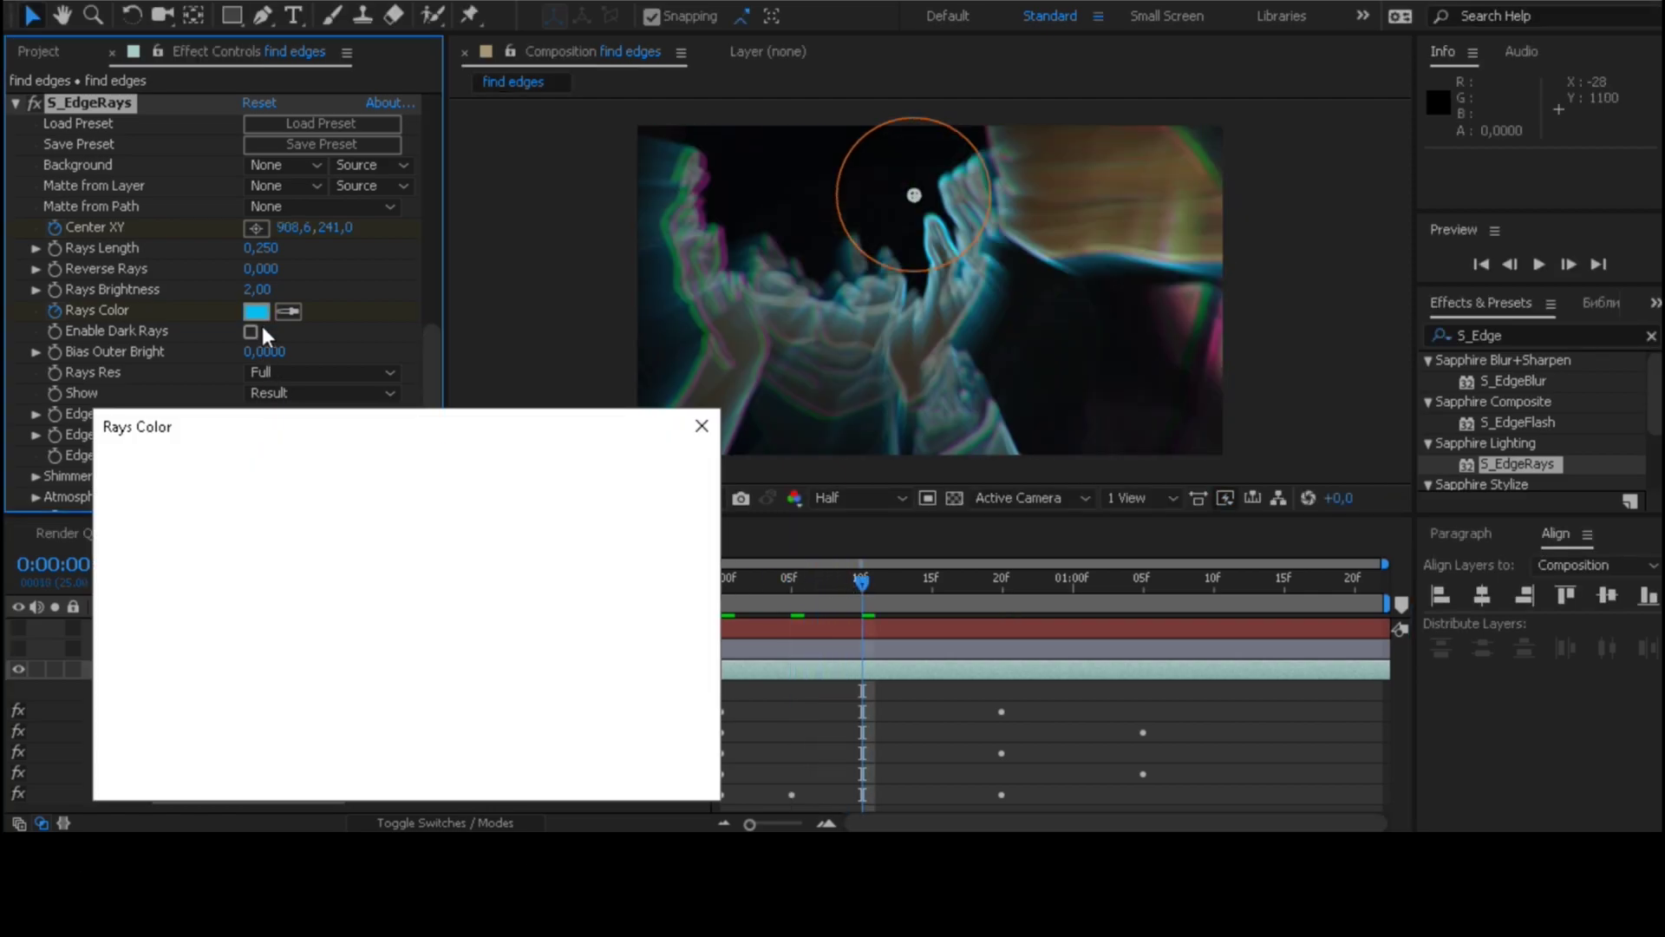
pyautogui.click(456, 539)
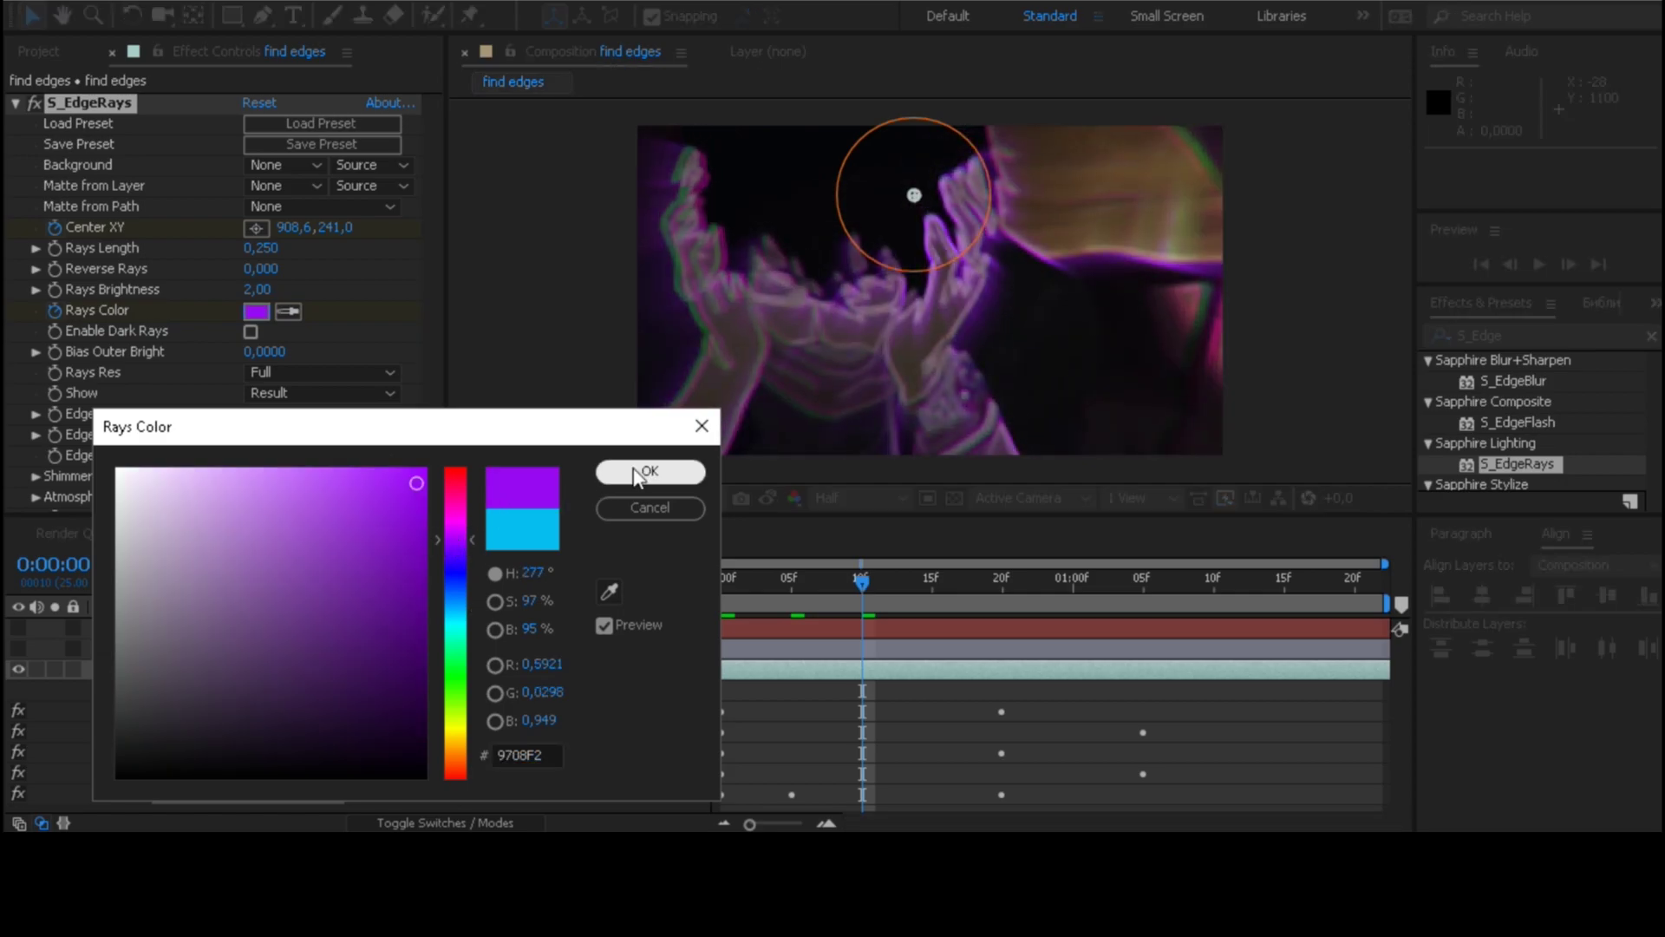
pyautogui.click(642, 471)
# Set Rays Color keyframes to orange at frame 15 and blue at frame 20.
pyautogui.moveTo(862, 576); pyautogui.dragTo(931, 575)
pyautogui.click(256, 311)
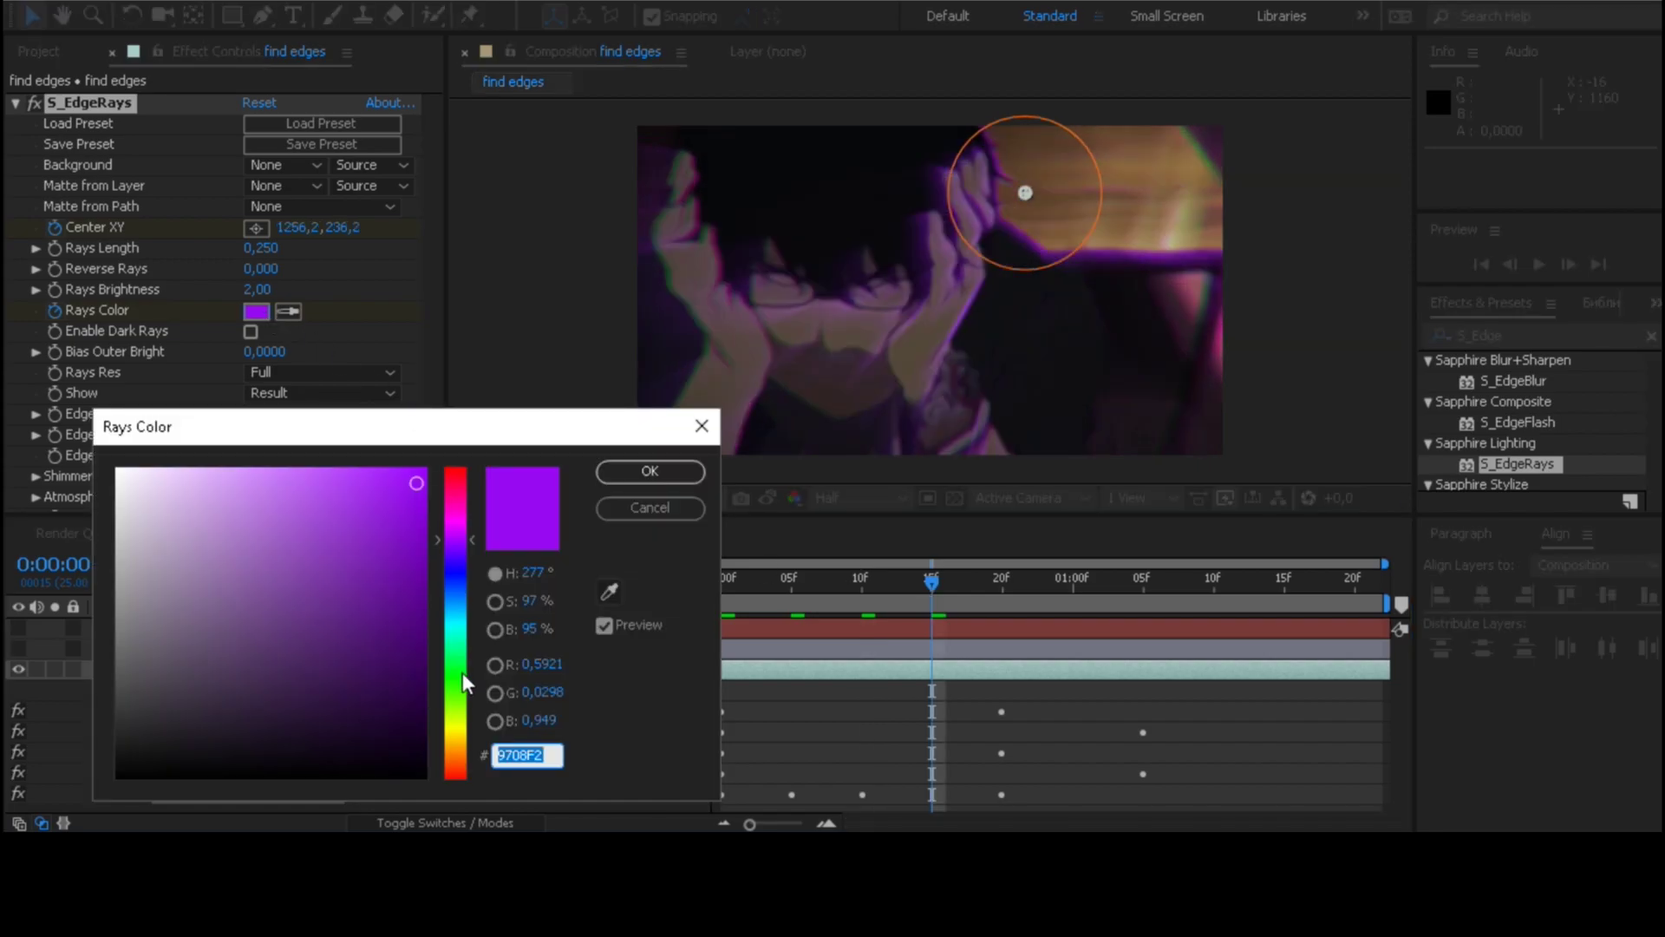
pyautogui.moveTo(462, 673); pyautogui.dragTo(456, 754)
pyautogui.click(643, 471)
pyautogui.moveTo(933, 586); pyautogui.dragTo(1002, 595)
pyautogui.click(256, 311)
pyautogui.click(456, 570)
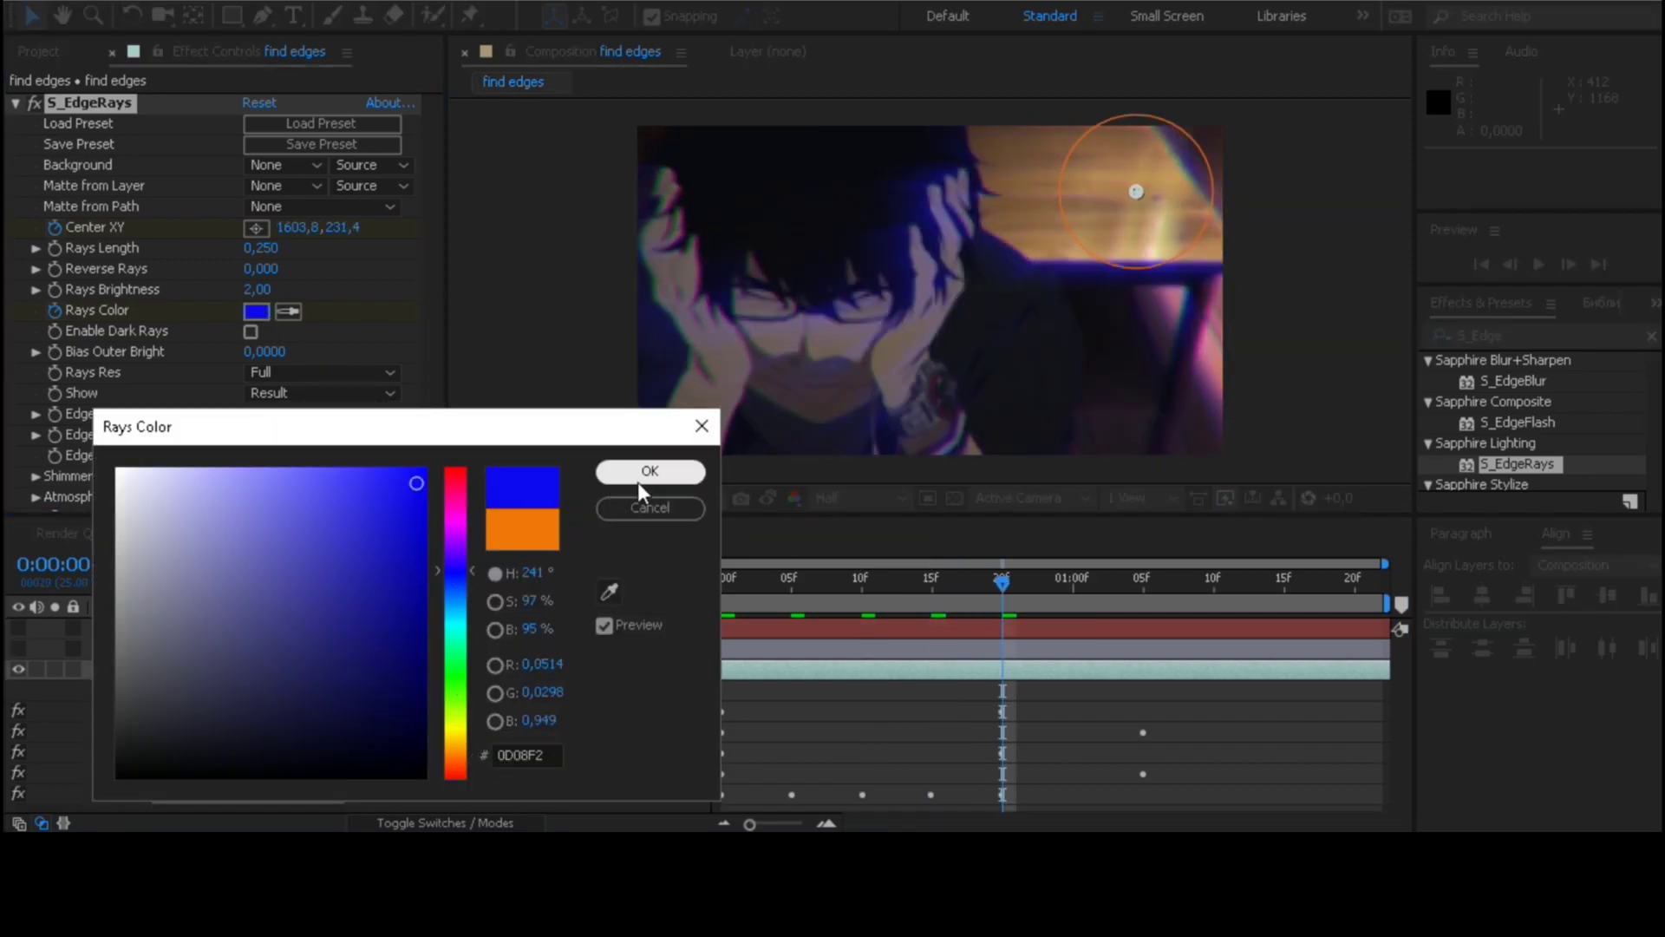
pyautogui.click(642, 475)
# Keyframe Rays Brightness at frame 0 and move to frame 20.
pyautogui.moveTo(925, 590); pyautogui.dragTo(665, 594)
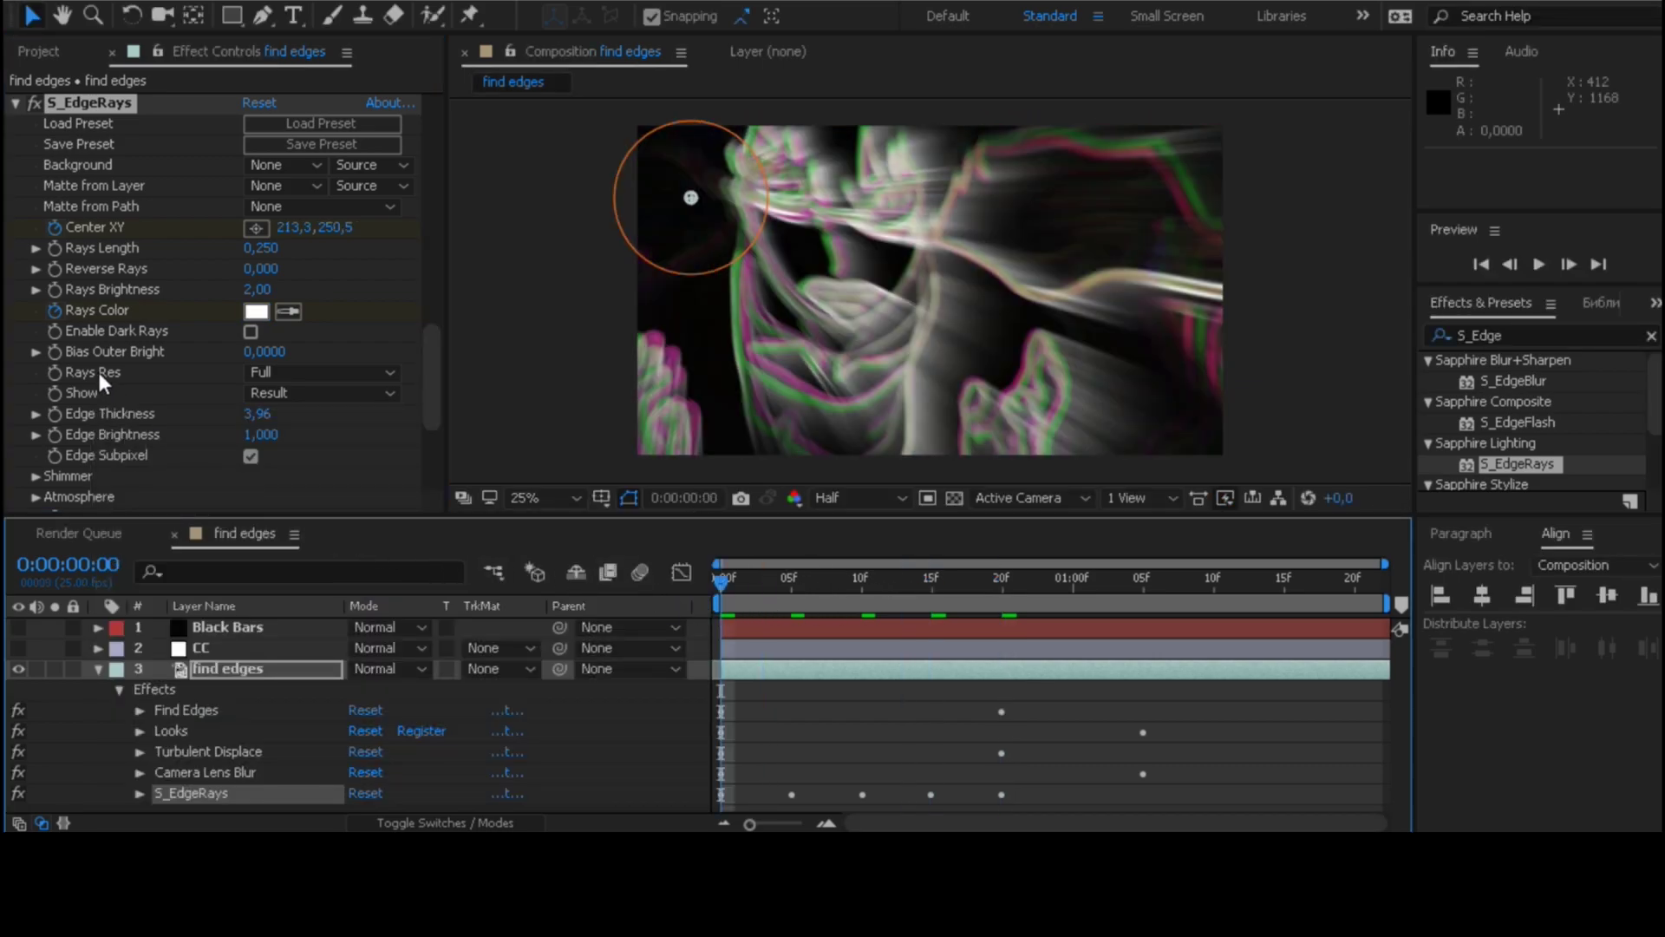
pyautogui.click(54, 289)
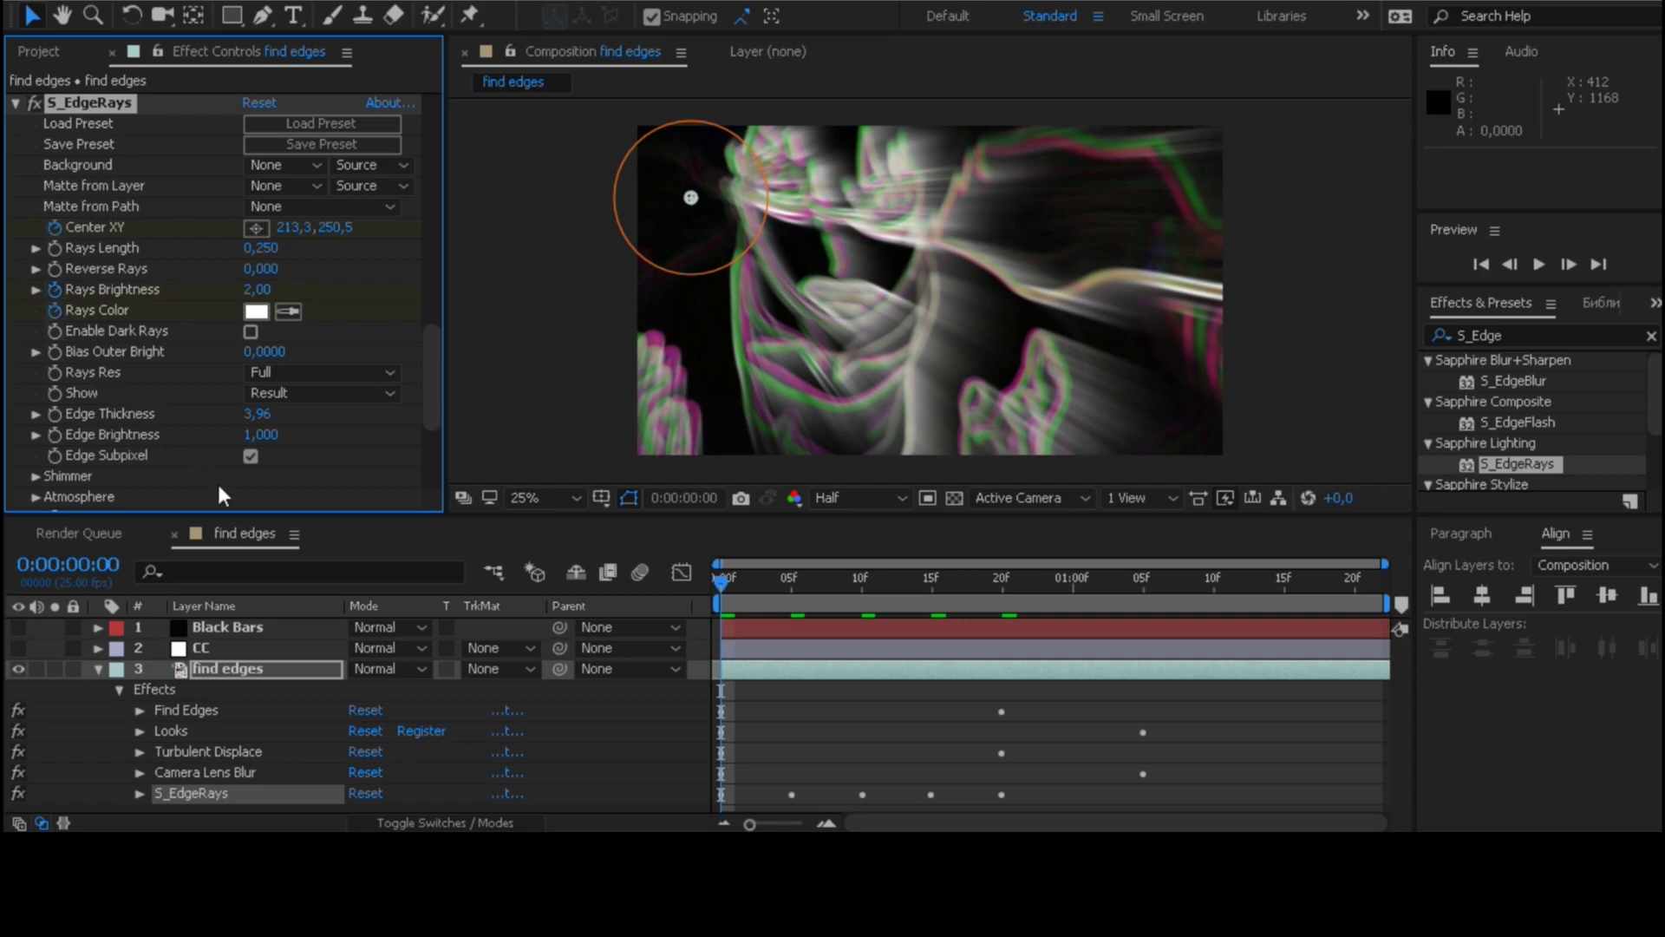
pyautogui.moveTo(935, 576); pyautogui.dragTo(999, 585)
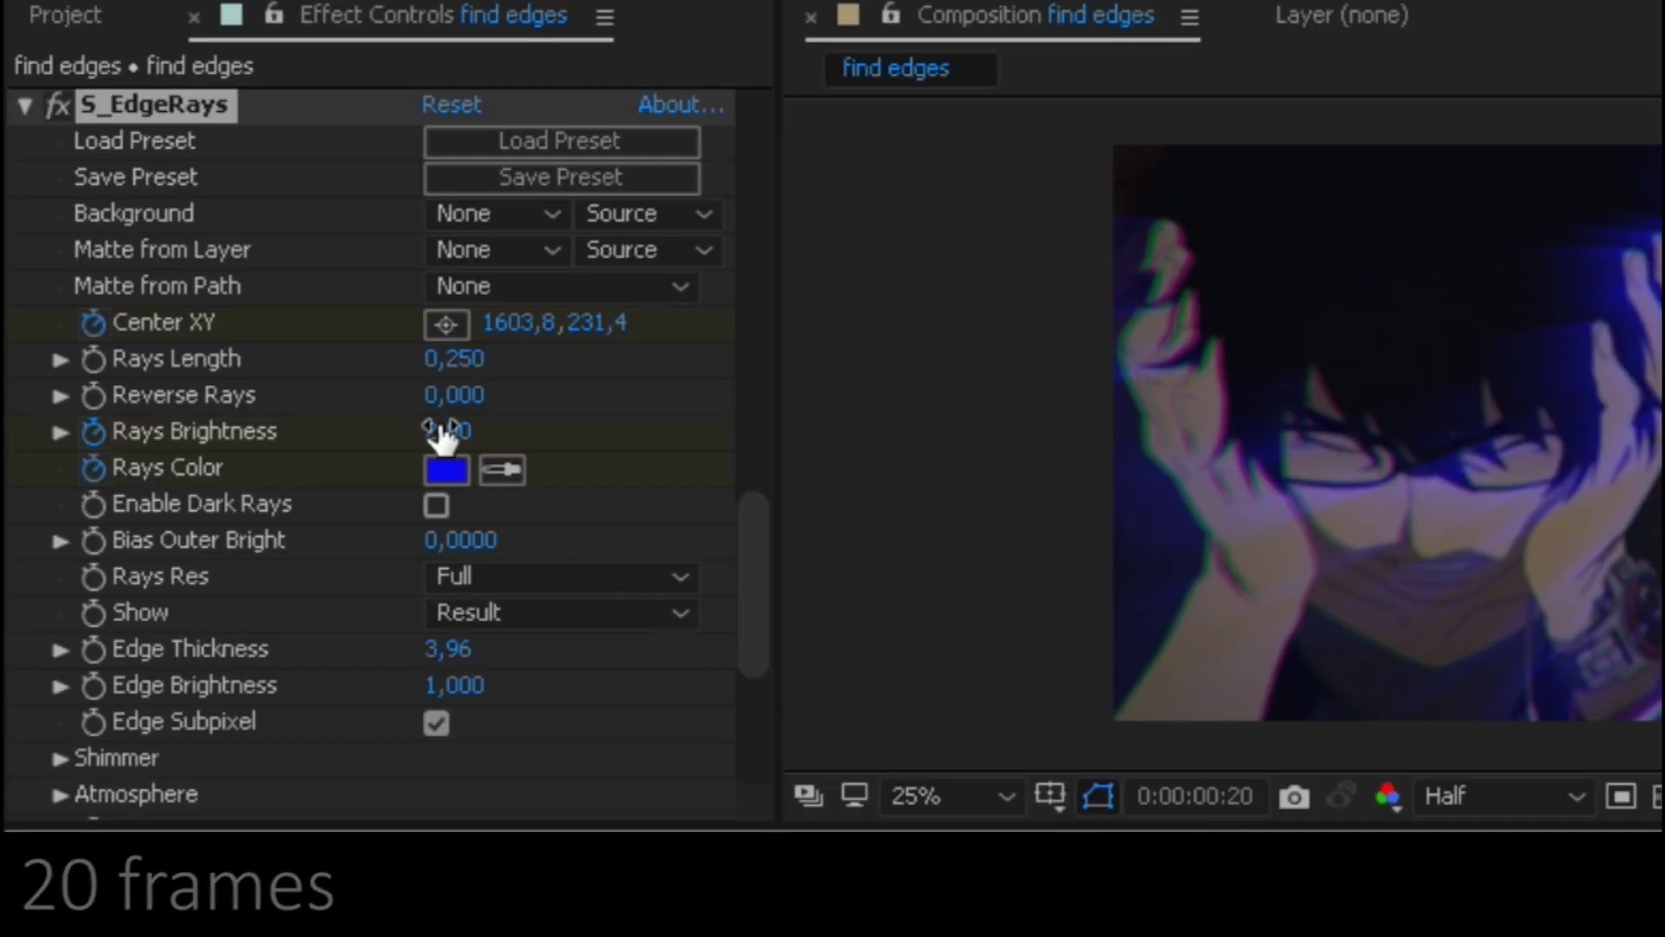
# Set Rays Brightness to 0 at frame 20 and Easy Ease (F9) all find edges keyframes.
pyautogui.click(444, 431)
pyautogui.write('0')
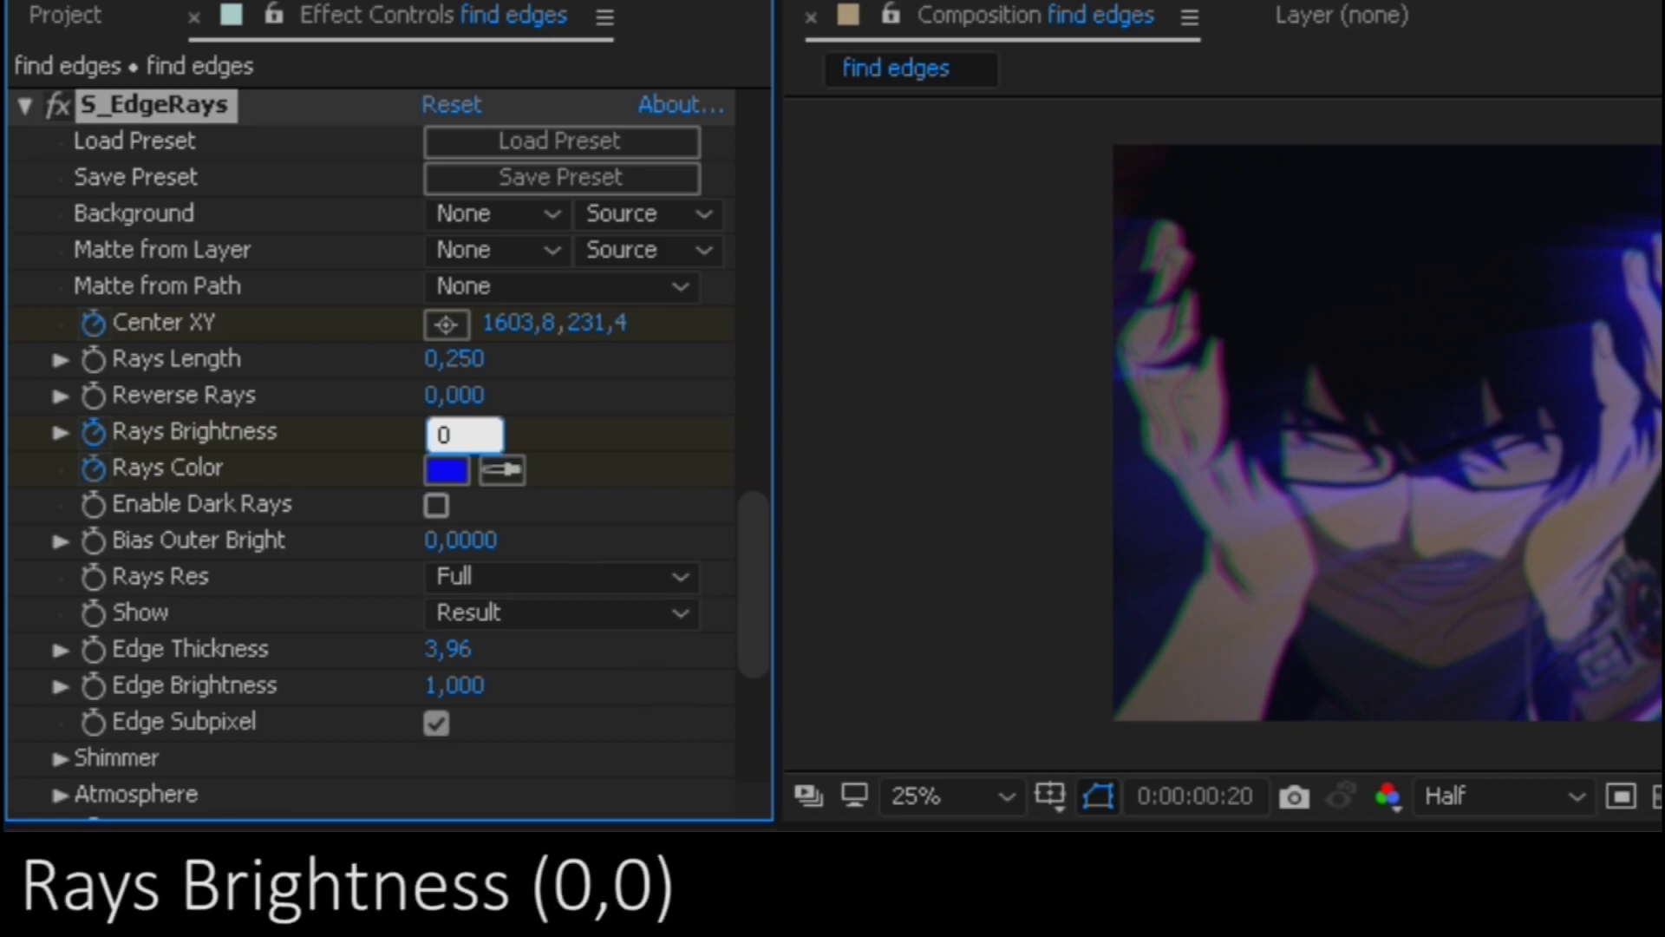
pyautogui.press('Return')
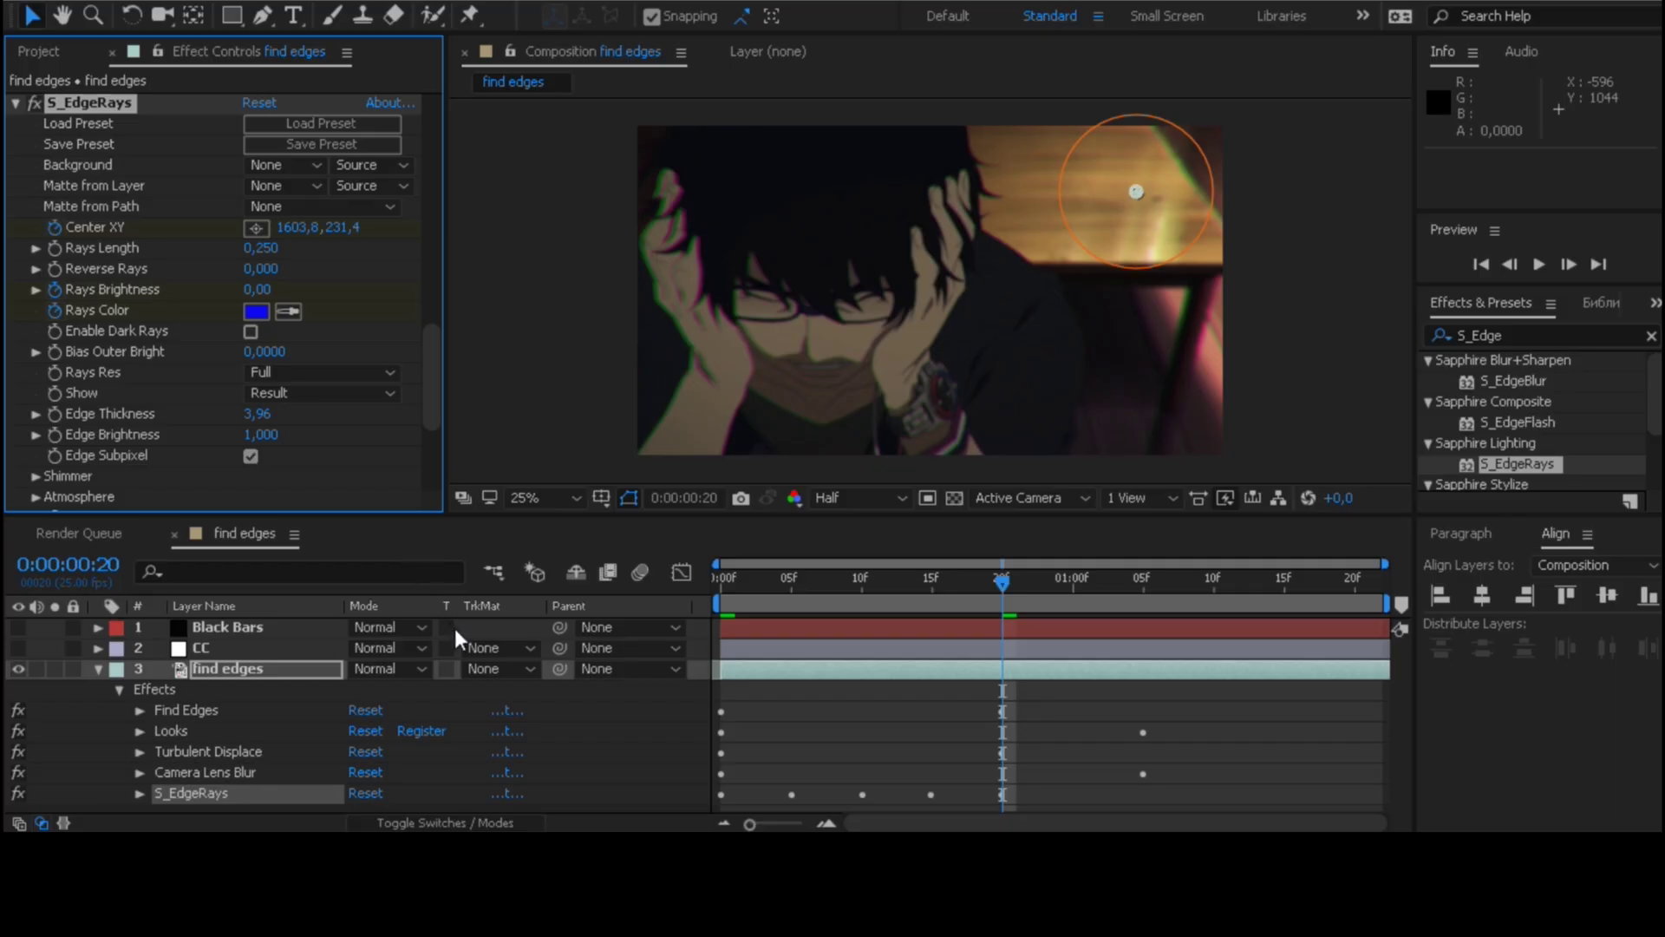
pyautogui.click(580, 717)
pyautogui.click(292, 667)
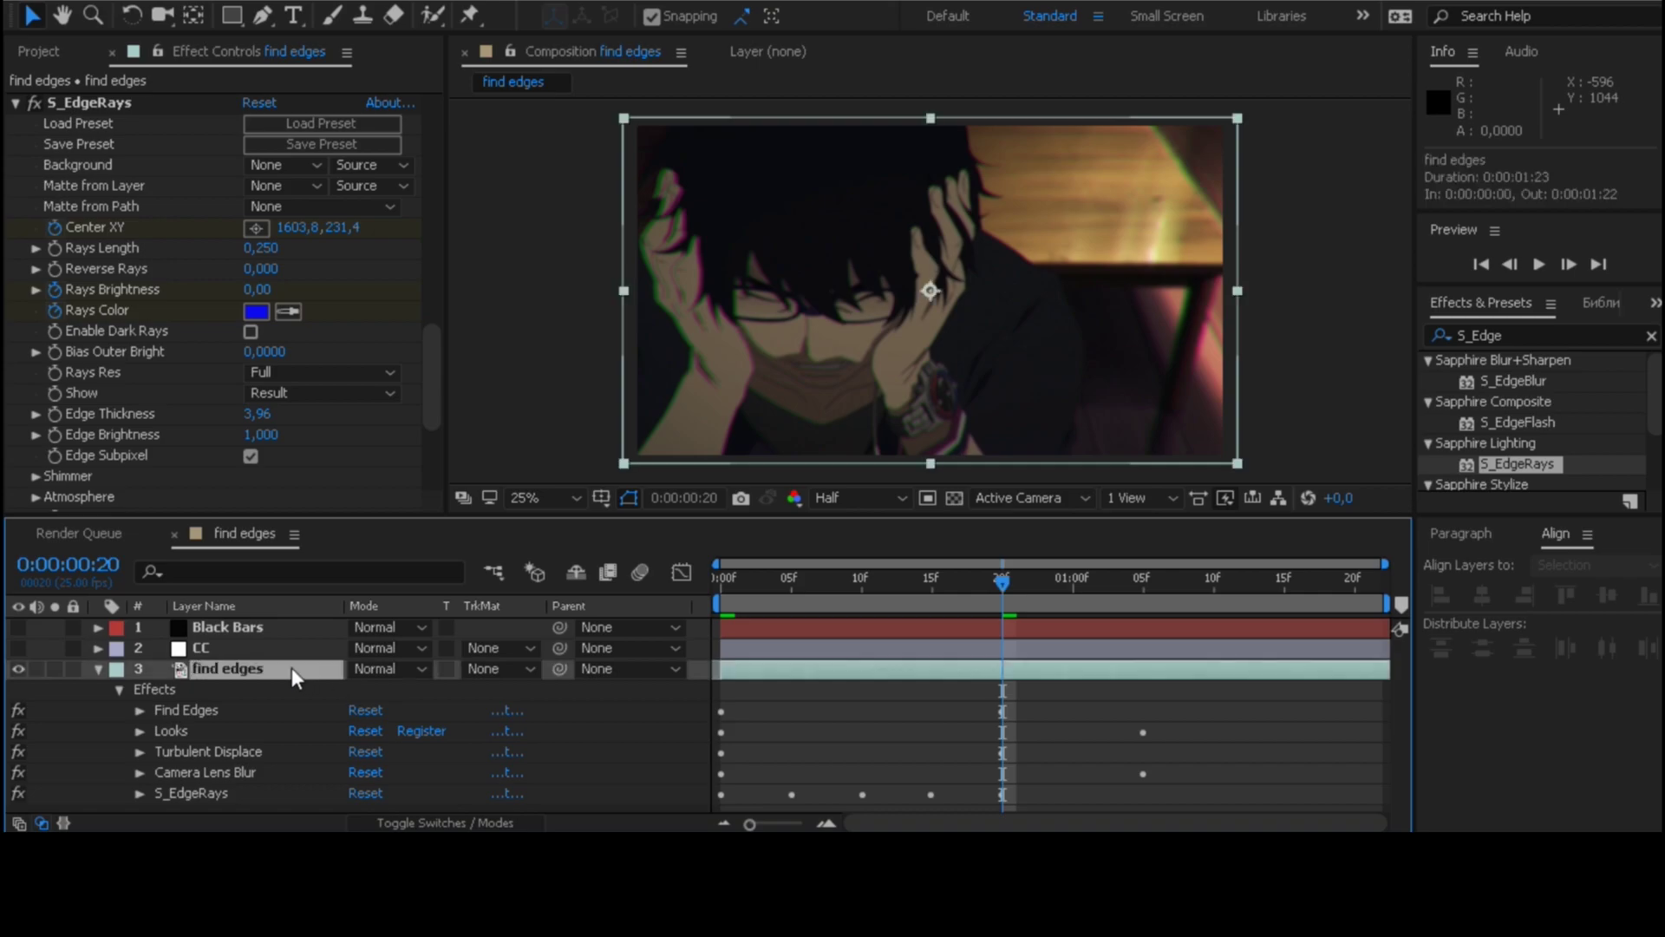
pyautogui.press('u')
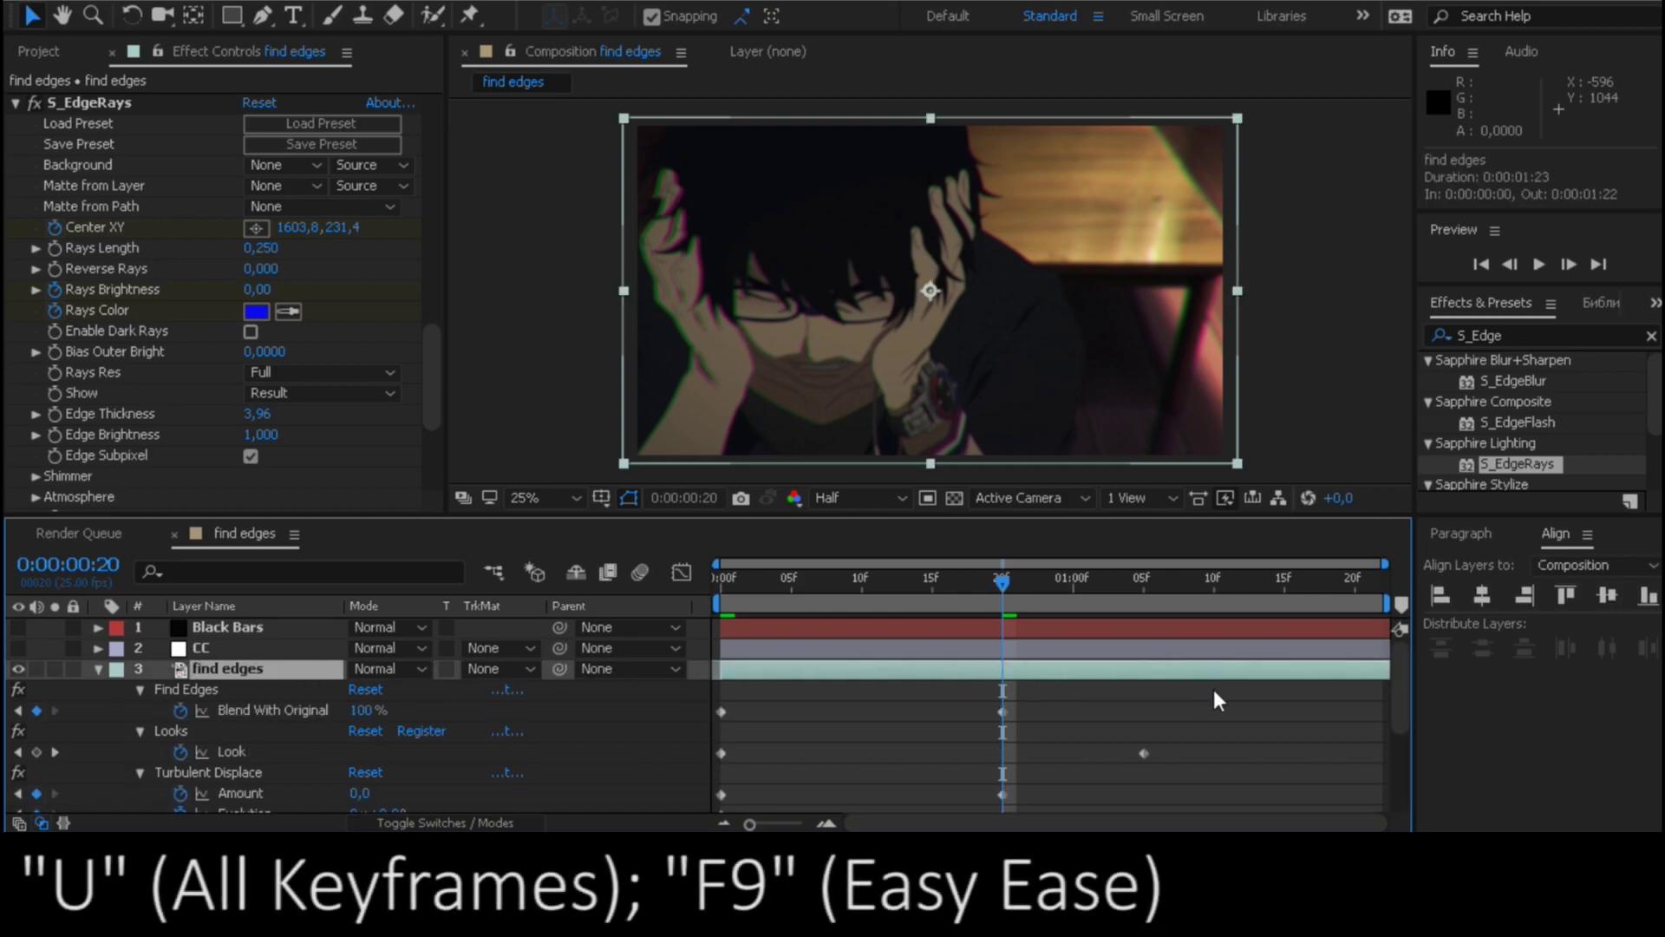
pyautogui.moveTo(1219, 699); pyautogui.dragTo(710, 820)
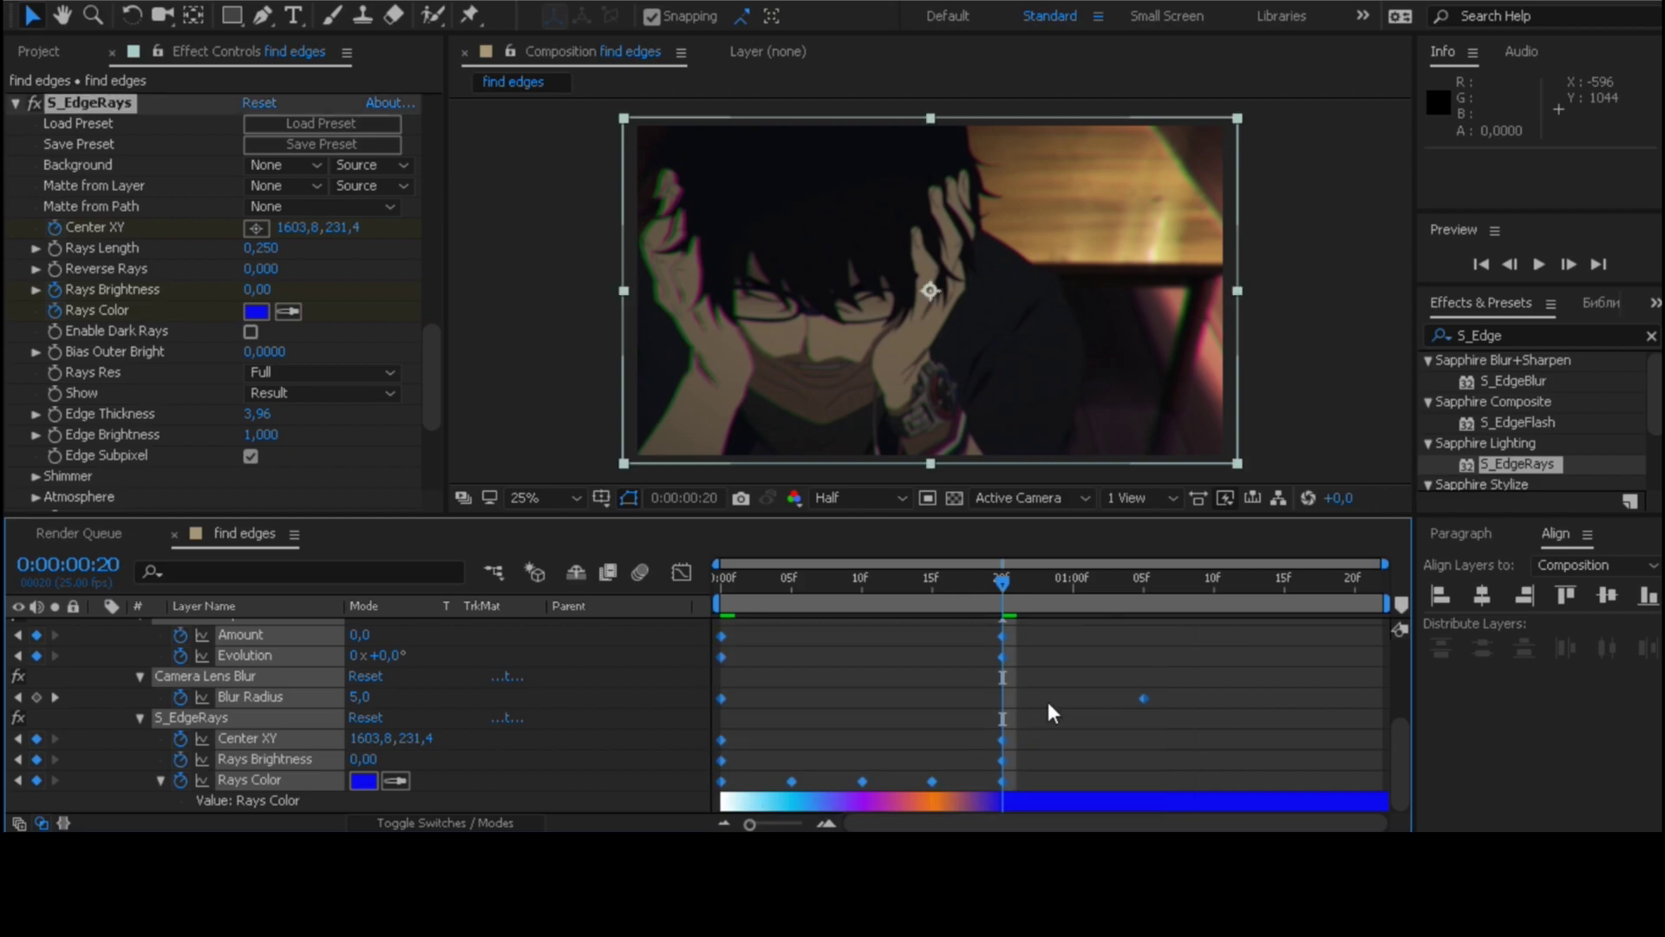
pyautogui.press('F9')
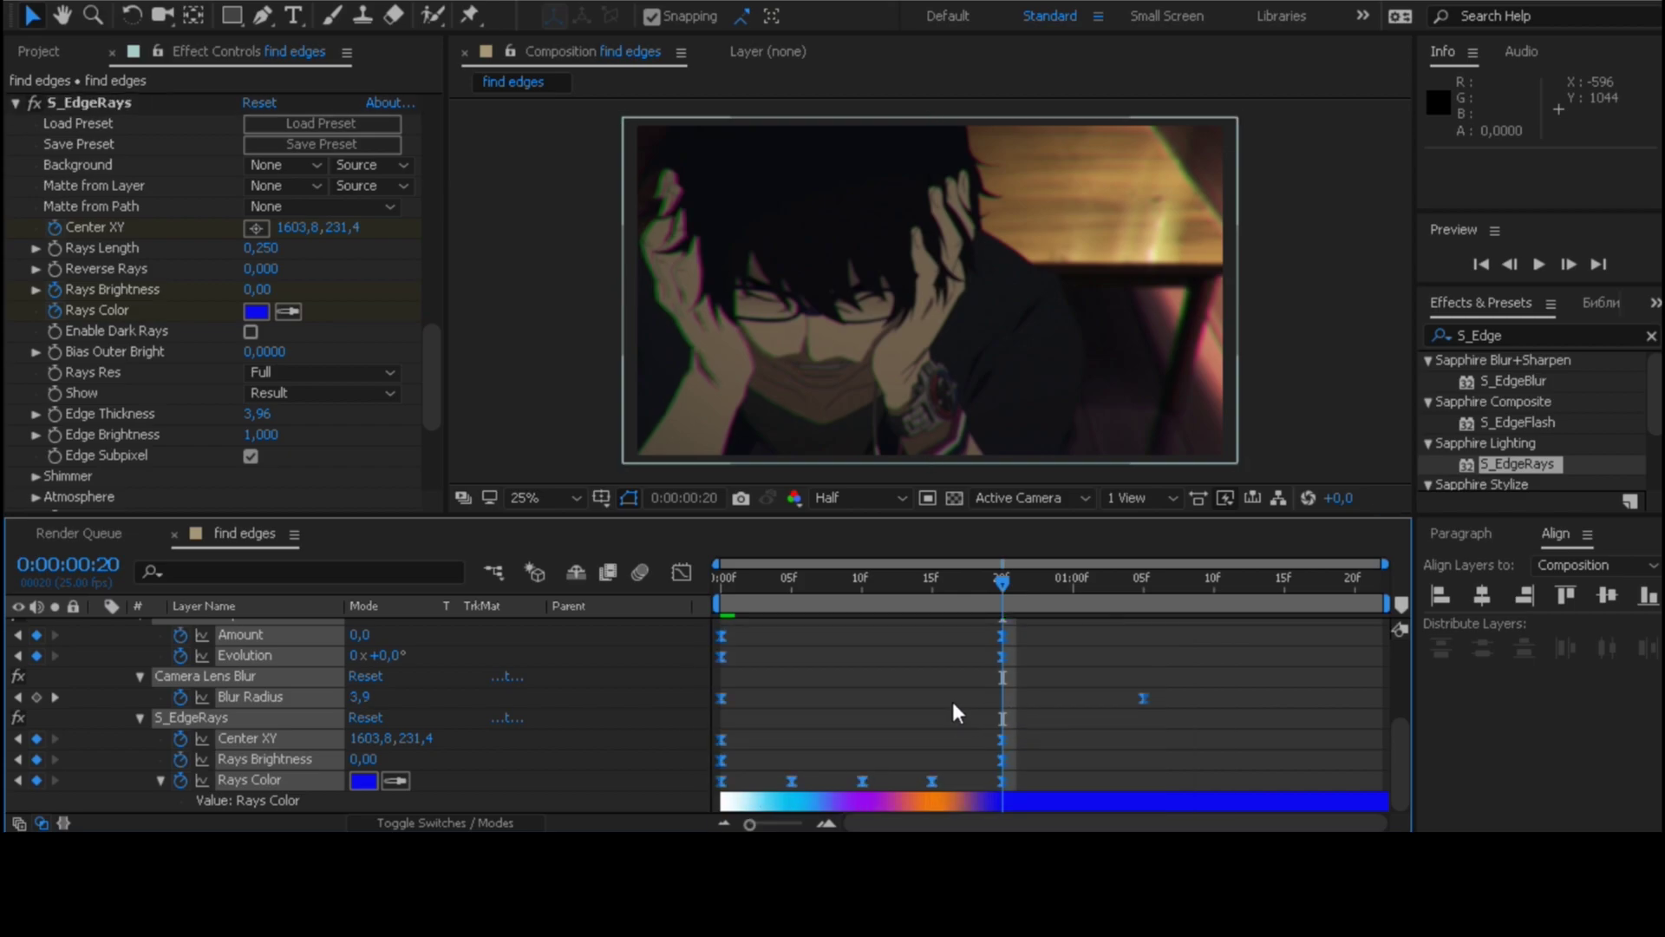
pyautogui.click(952, 700)
pyautogui.scroll(4, 781, 702)
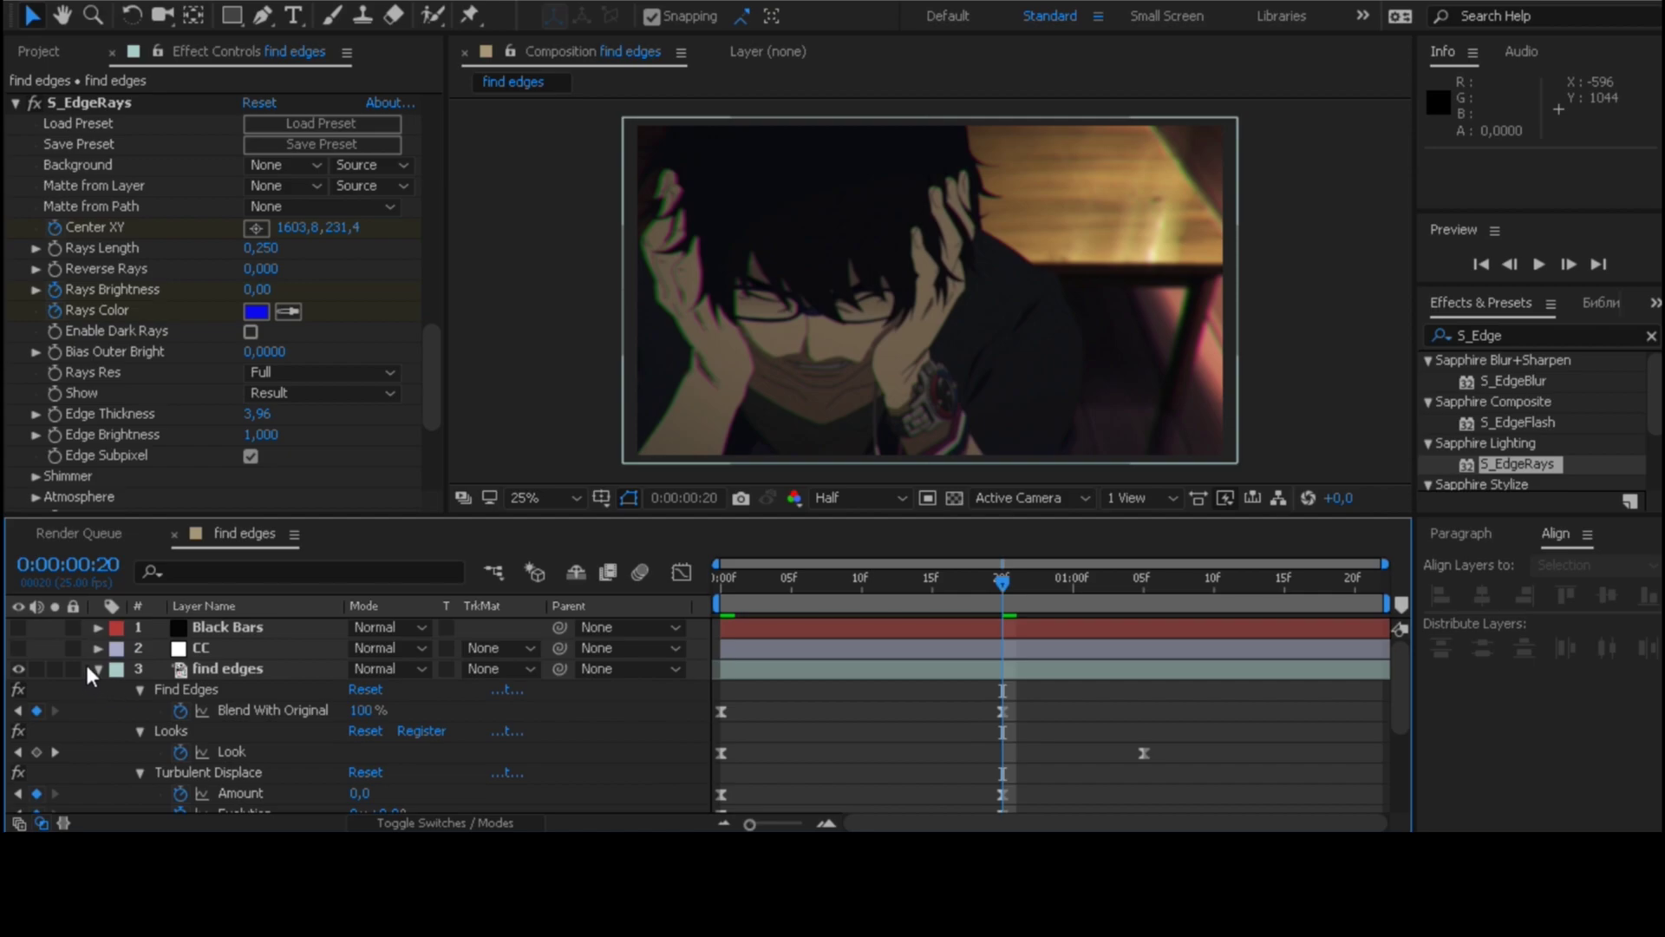
# Collapse the Find Edges layer and make the CC and Black Bars layers visible.
pyautogui.click(96, 668)
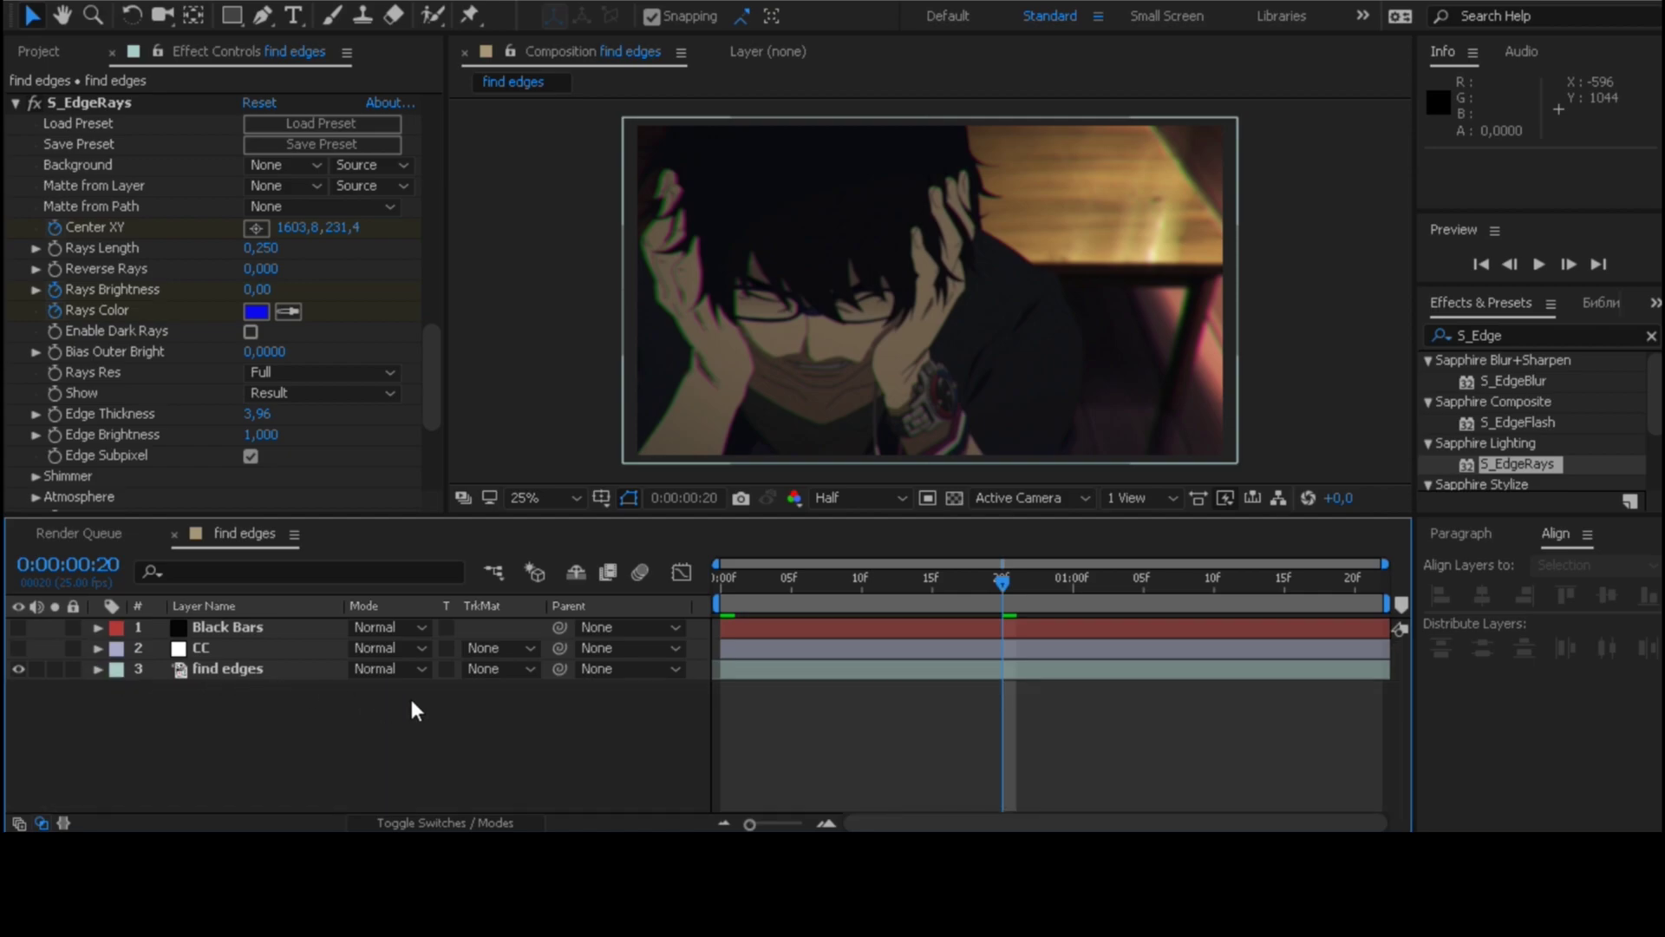
pyautogui.click(18, 648)
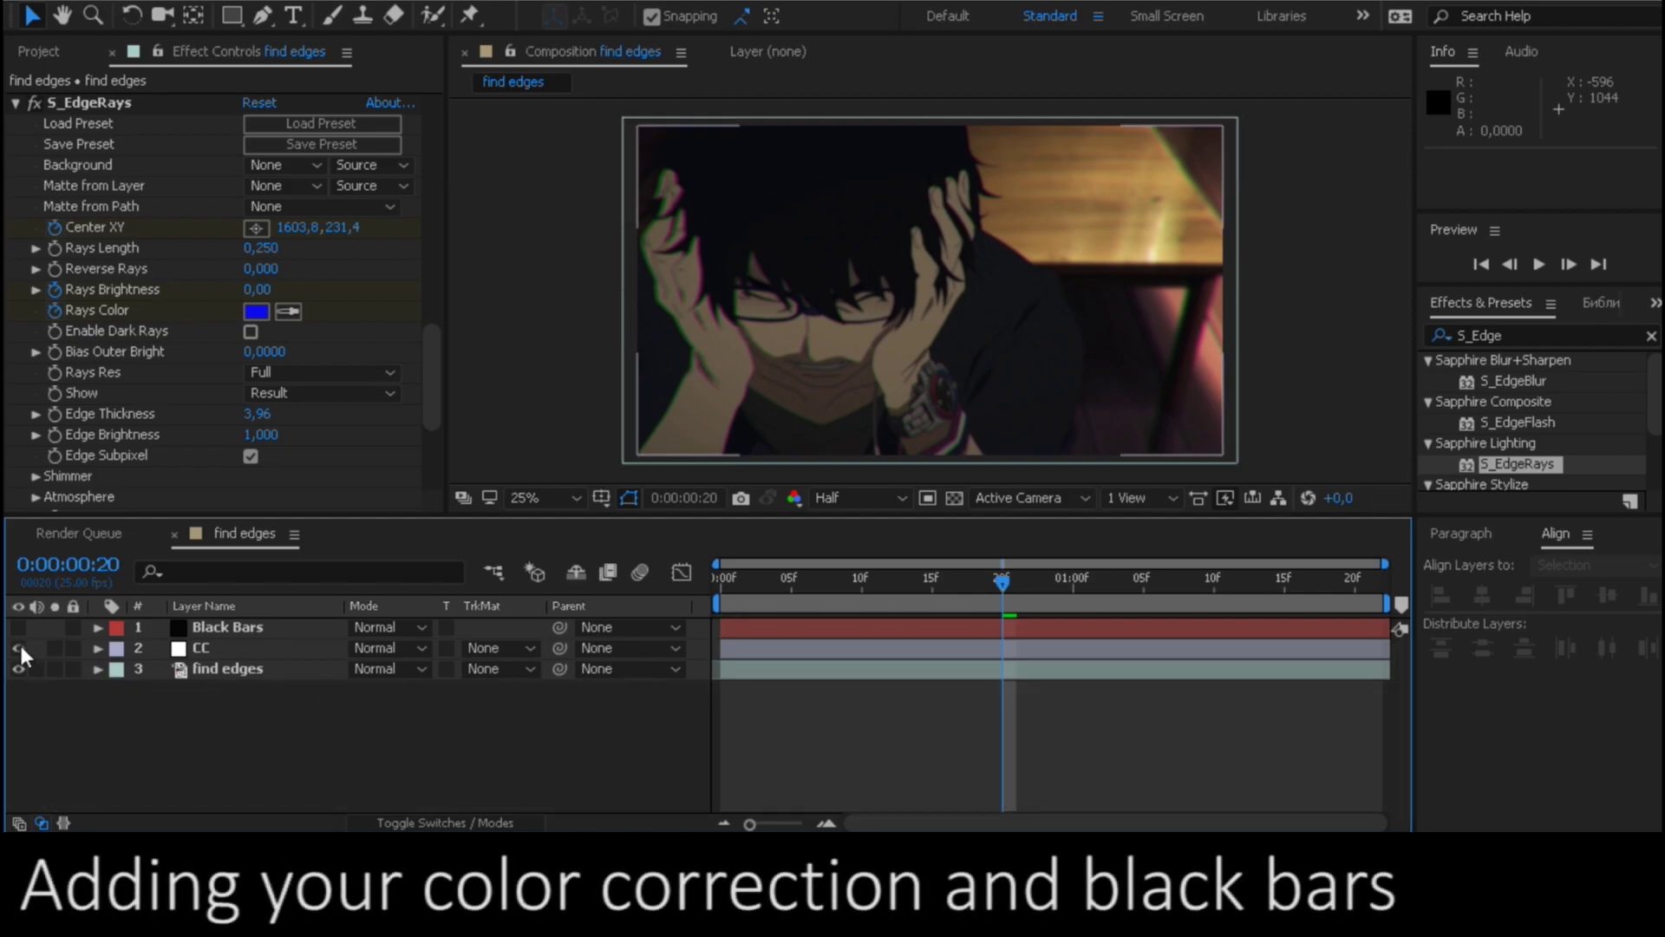
pyautogui.click(19, 624)
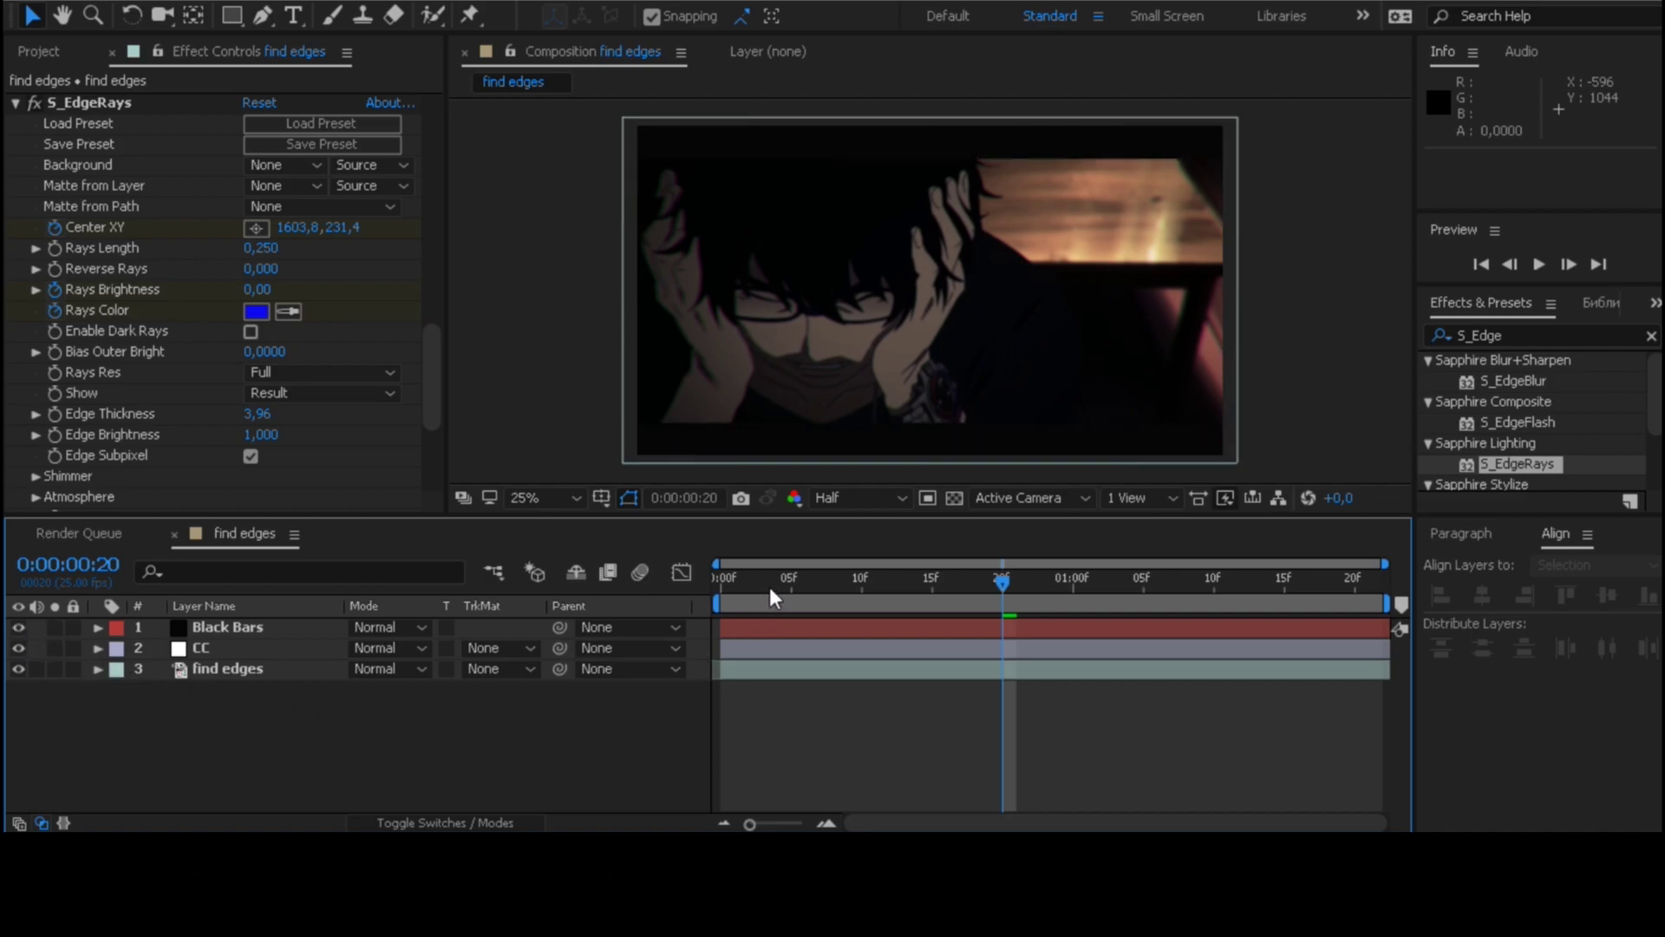
# Return the time indicator to frame 0 and set the preview resolution to Full.
pyautogui.moveTo(770, 588); pyautogui.dragTo(653, 580)
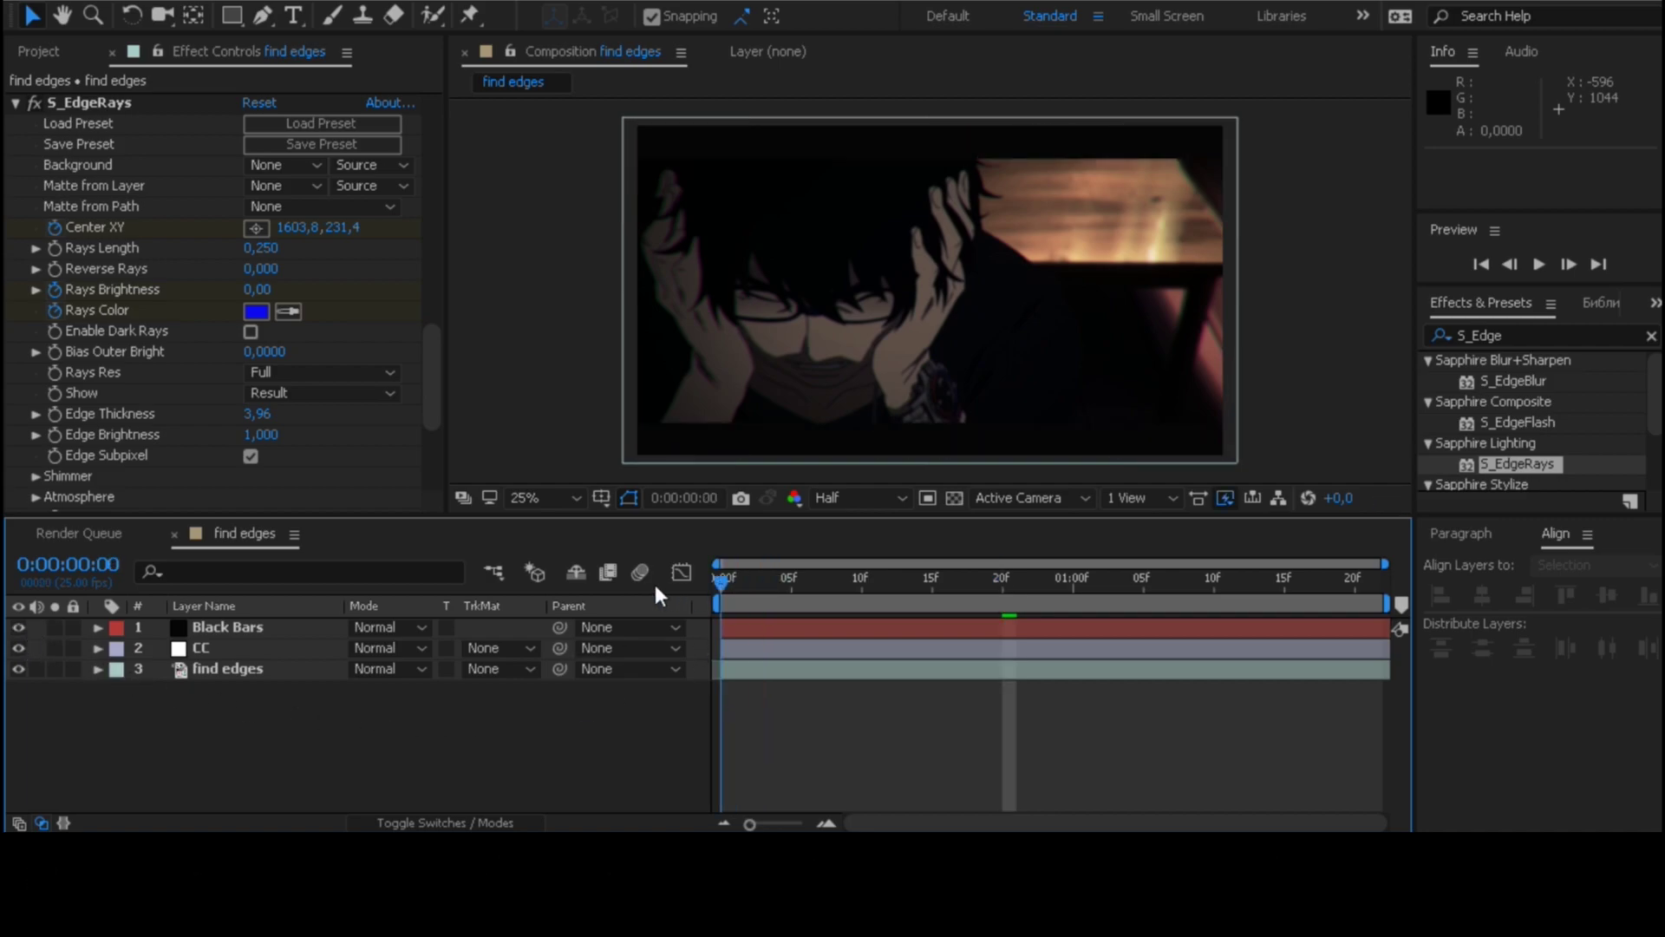
pyautogui.click(846, 501)
pyautogui.click(863, 560)
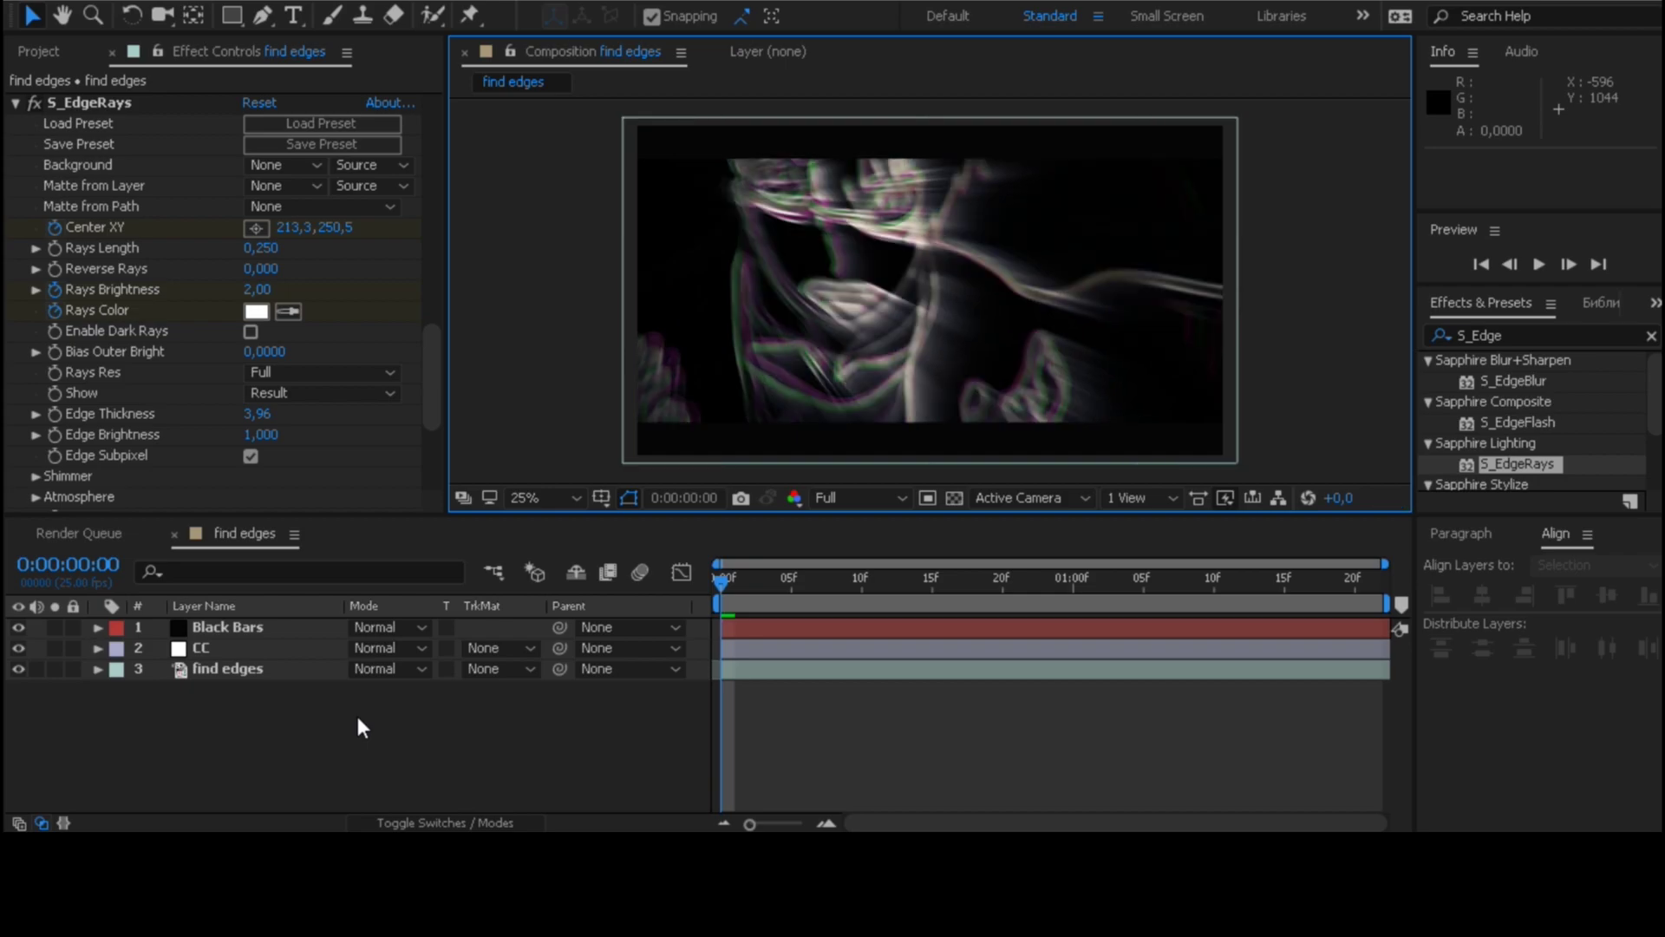
# Preview the composition, stop it, then replay from the start with the edge rays animating in.
pyautogui.press('space')
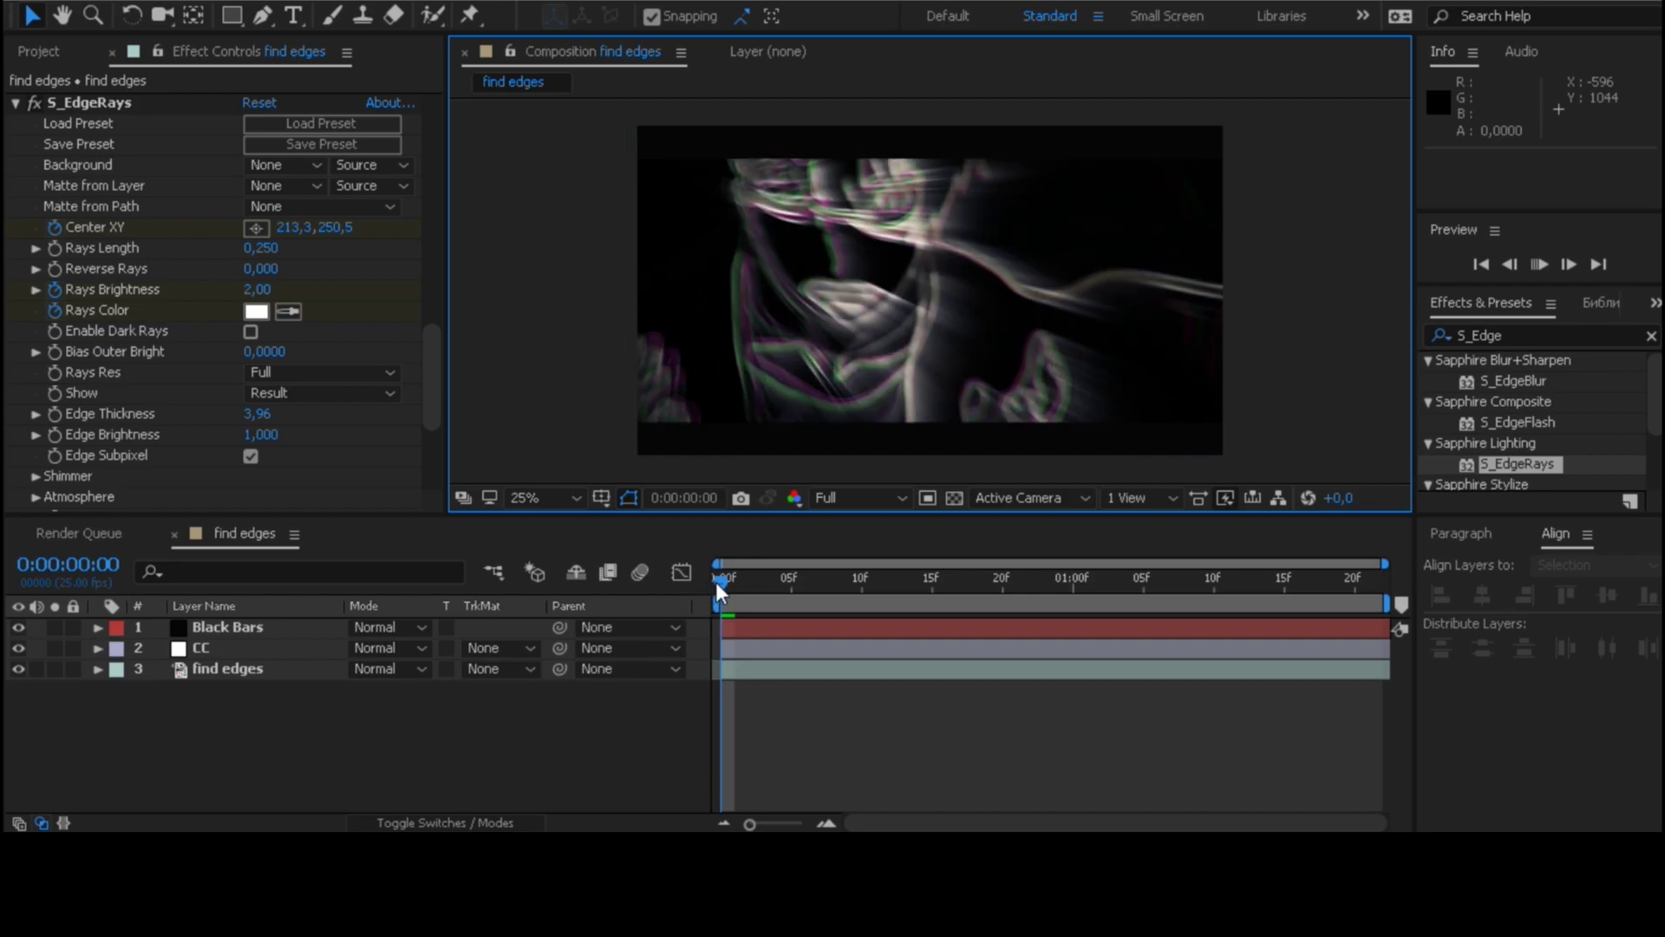
pyautogui.click(716, 581)
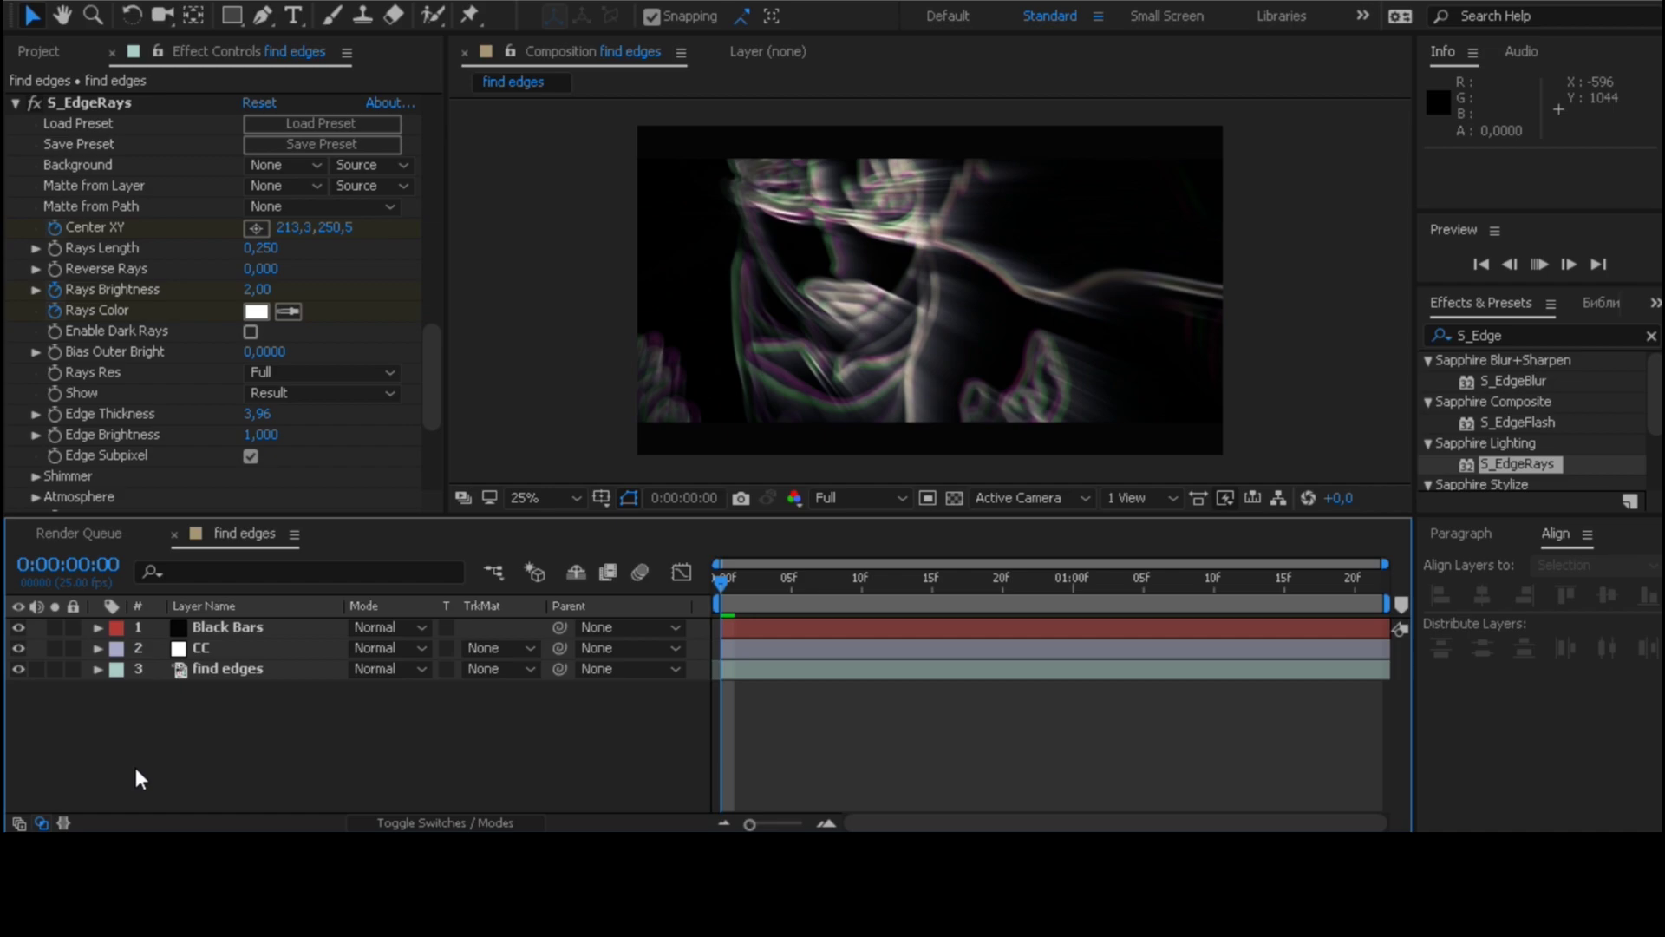
pyautogui.press('space')
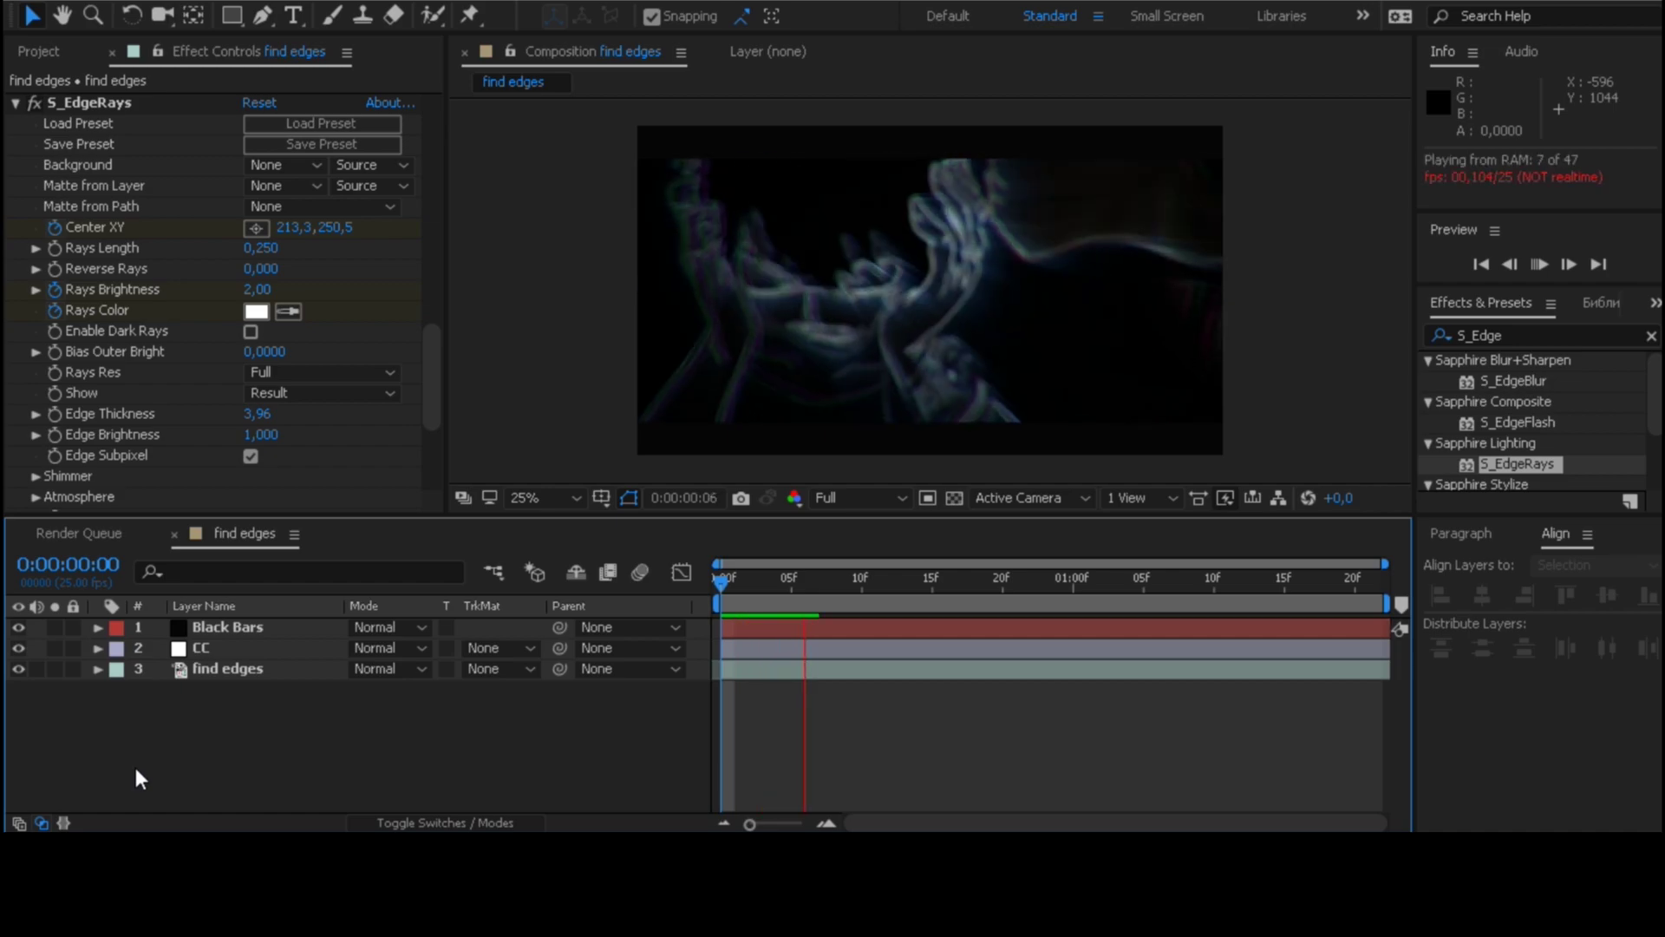